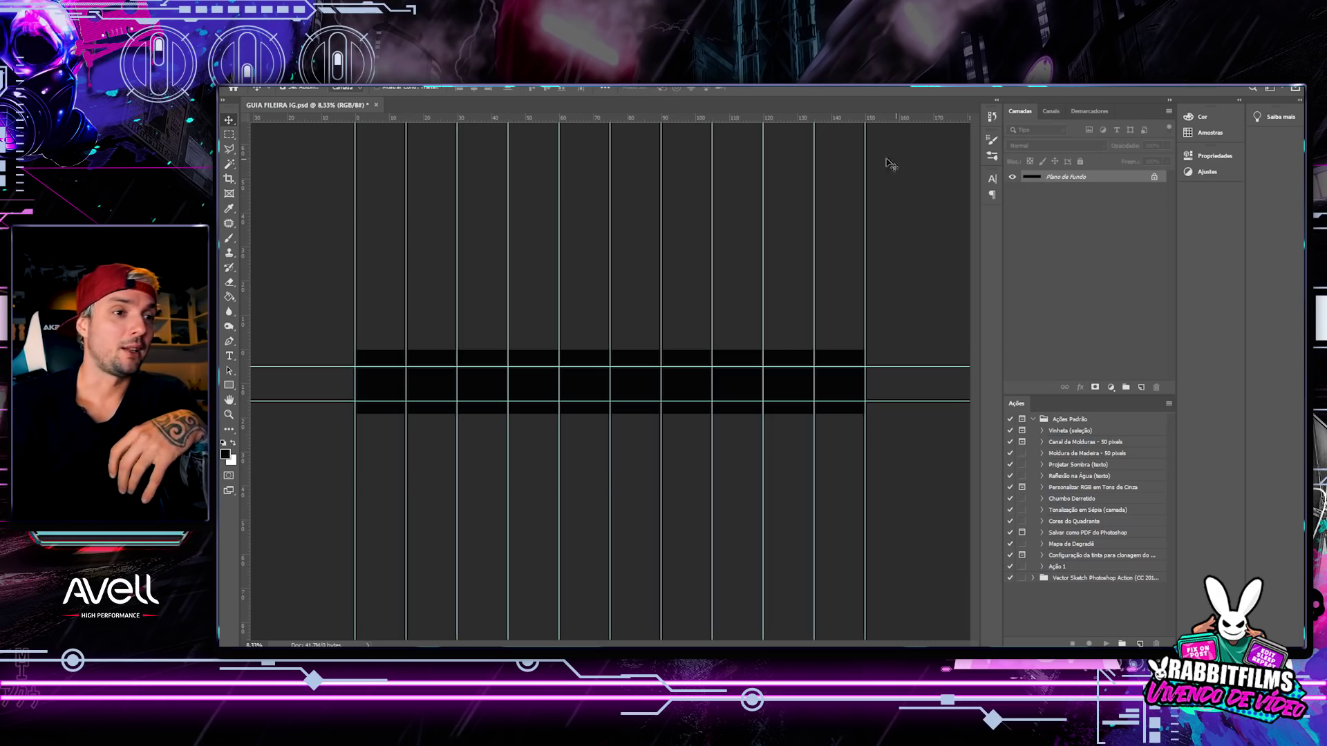
- Examine the guide layout of the blank black template strip from its start across the individual post panels
{"action": "key", "text": "ctrl+plus"}
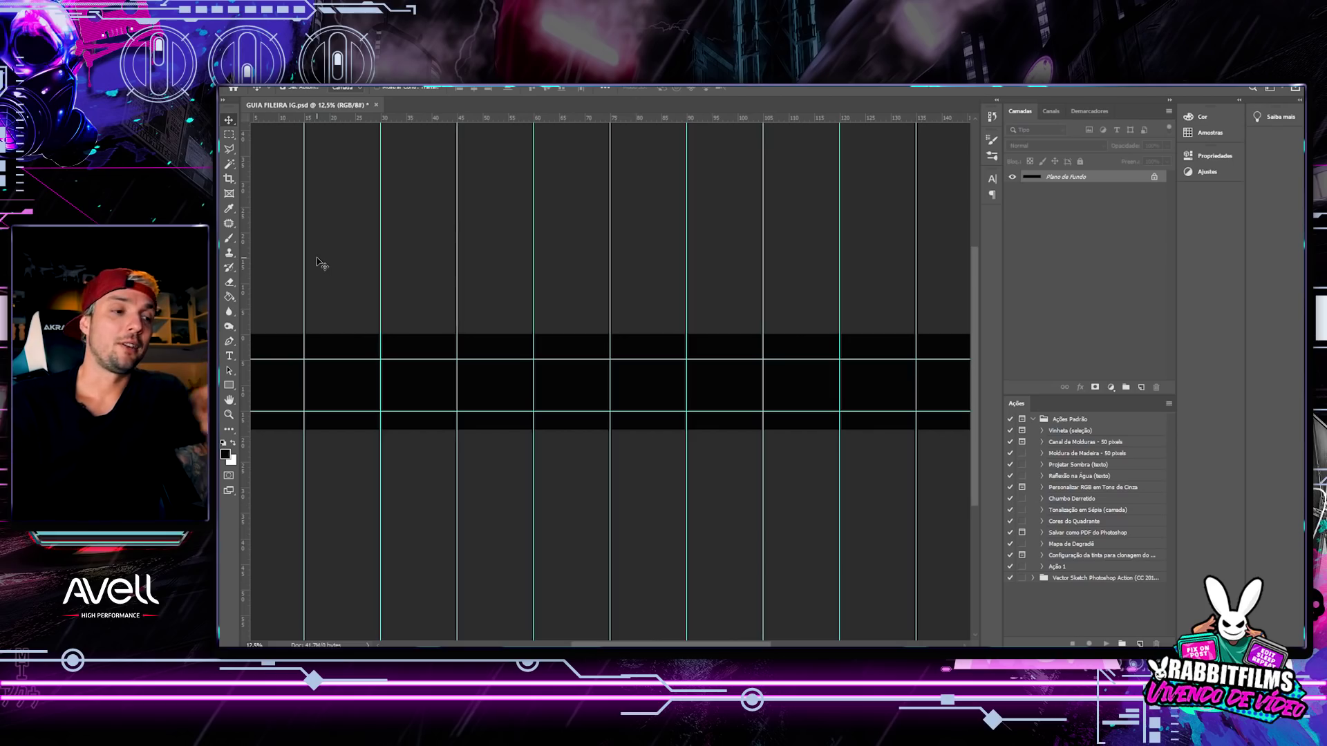
{"action": "key", "text": "ctrl+plus"}
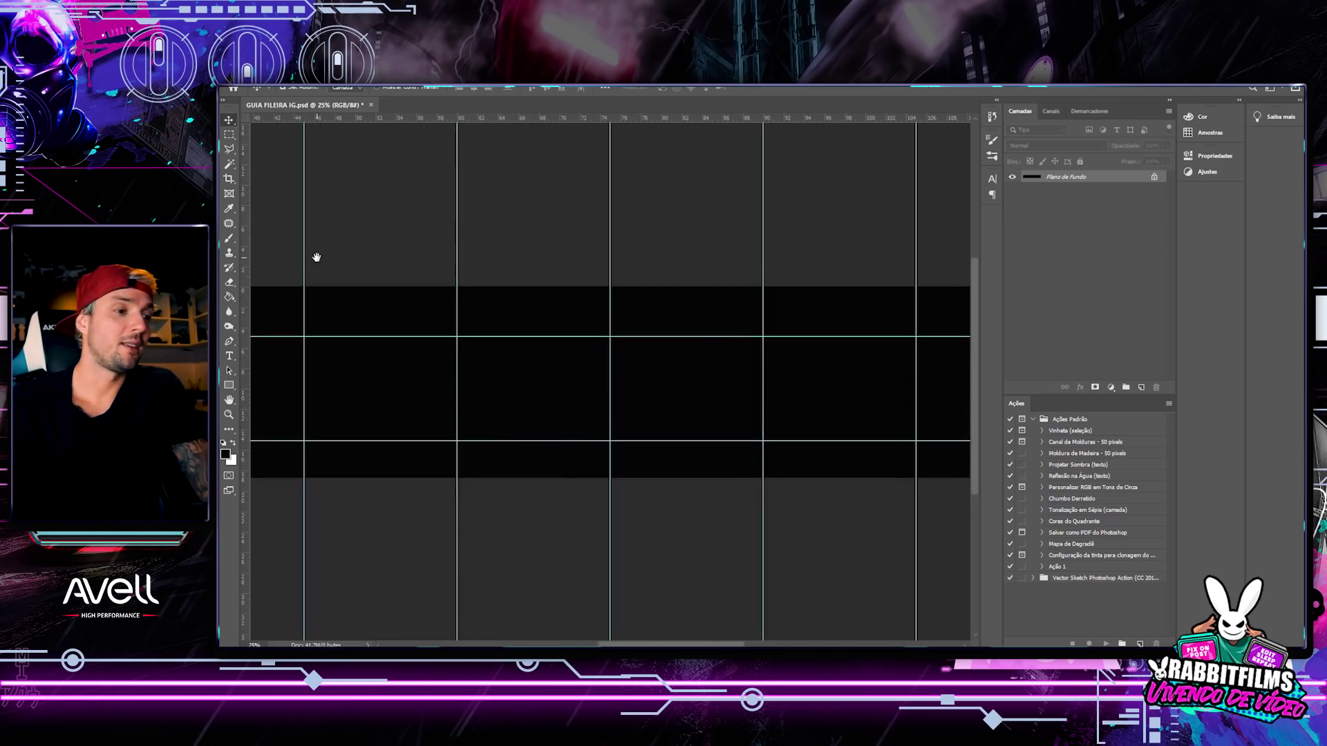
{"action": "left_click_drag", "start_coordinate": [389, 249], "coordinate": [502, 322]}
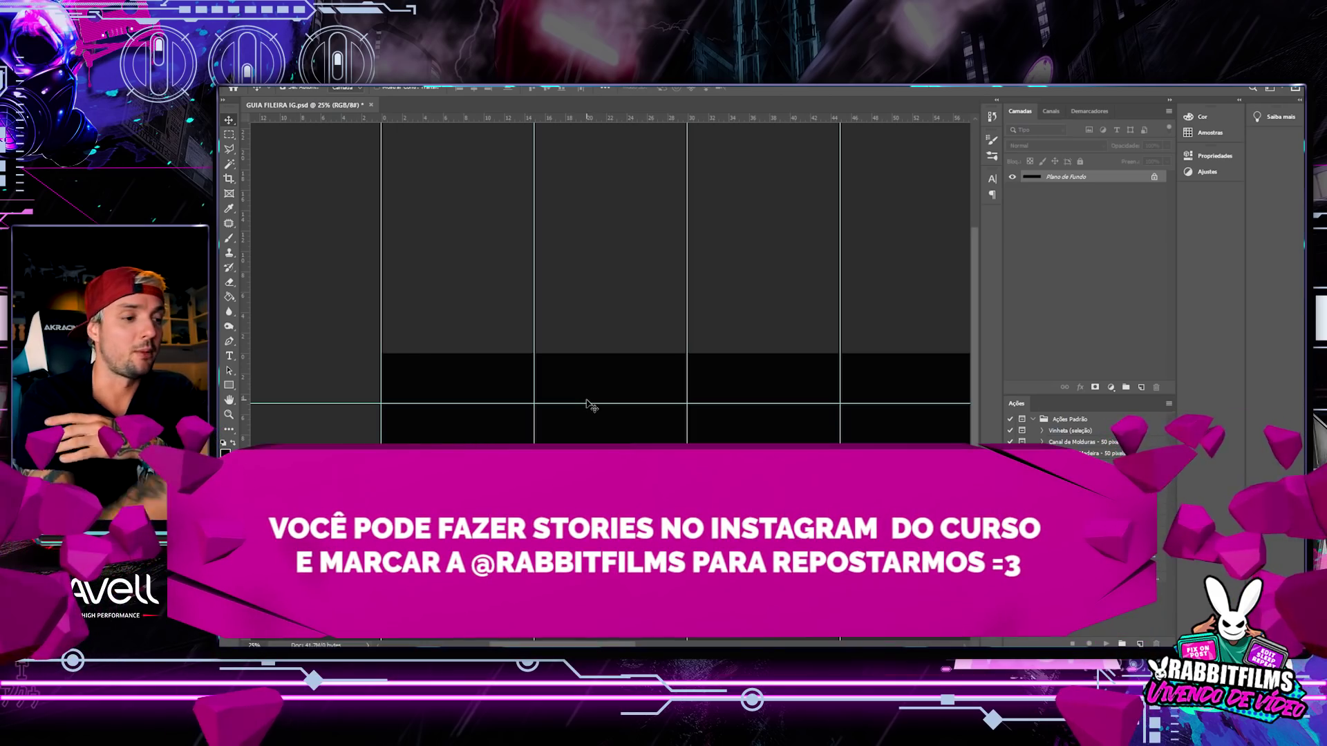
{"action": "key", "text": "ctrl+minus"}
{"action": "key", "text": "ctrl+minus"}
{"action": "key", "text": "ctrl+minus"}
{"action": "key", "text": "ctrl+plus"}
{"action": "key", "text": "ctrl+plus"}
{"action": "key", "text": "ctrl+plus"}
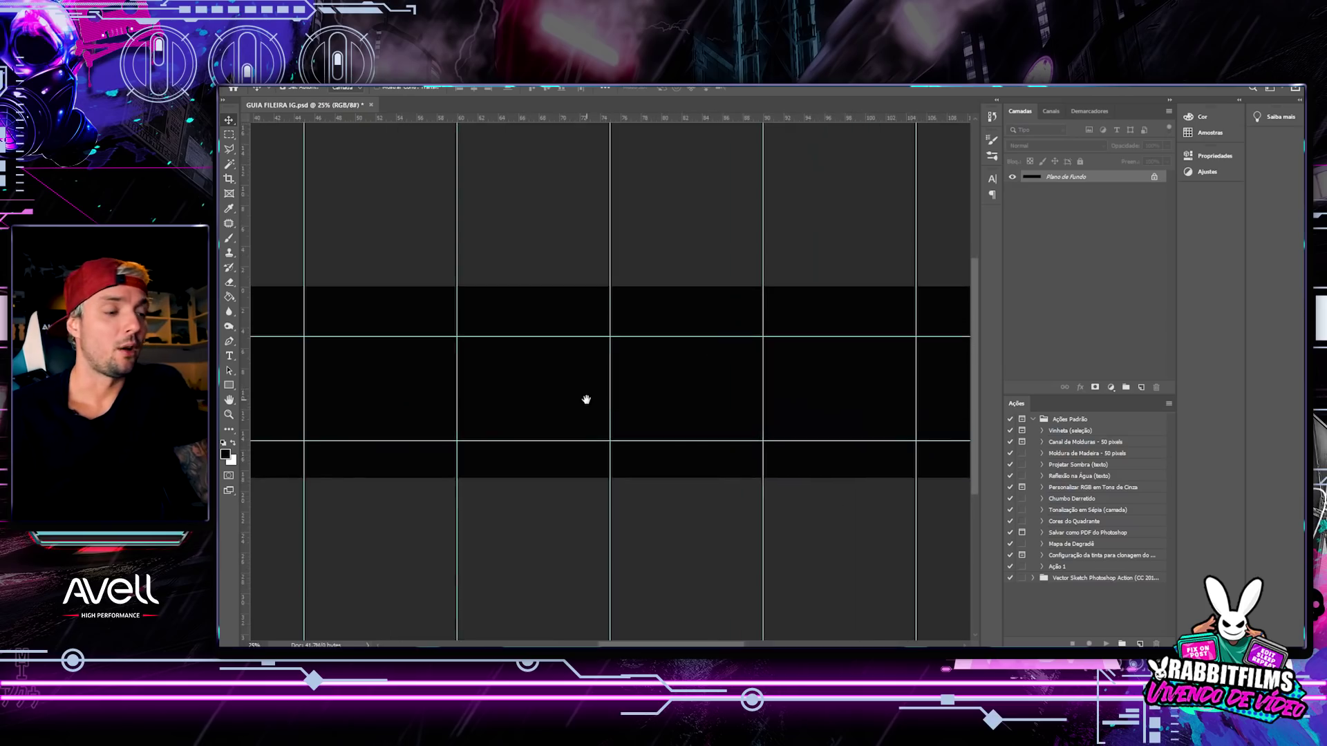
{"action": "left_click_drag", "start_coordinate": [613, 395], "coordinate": [857, 349]}
{"action": "left_click_drag", "start_coordinate": [581, 382], "coordinate": [345, 360]}
{"action": "left_click_drag", "start_coordinate": [694, 407], "coordinate": [590, 478]}
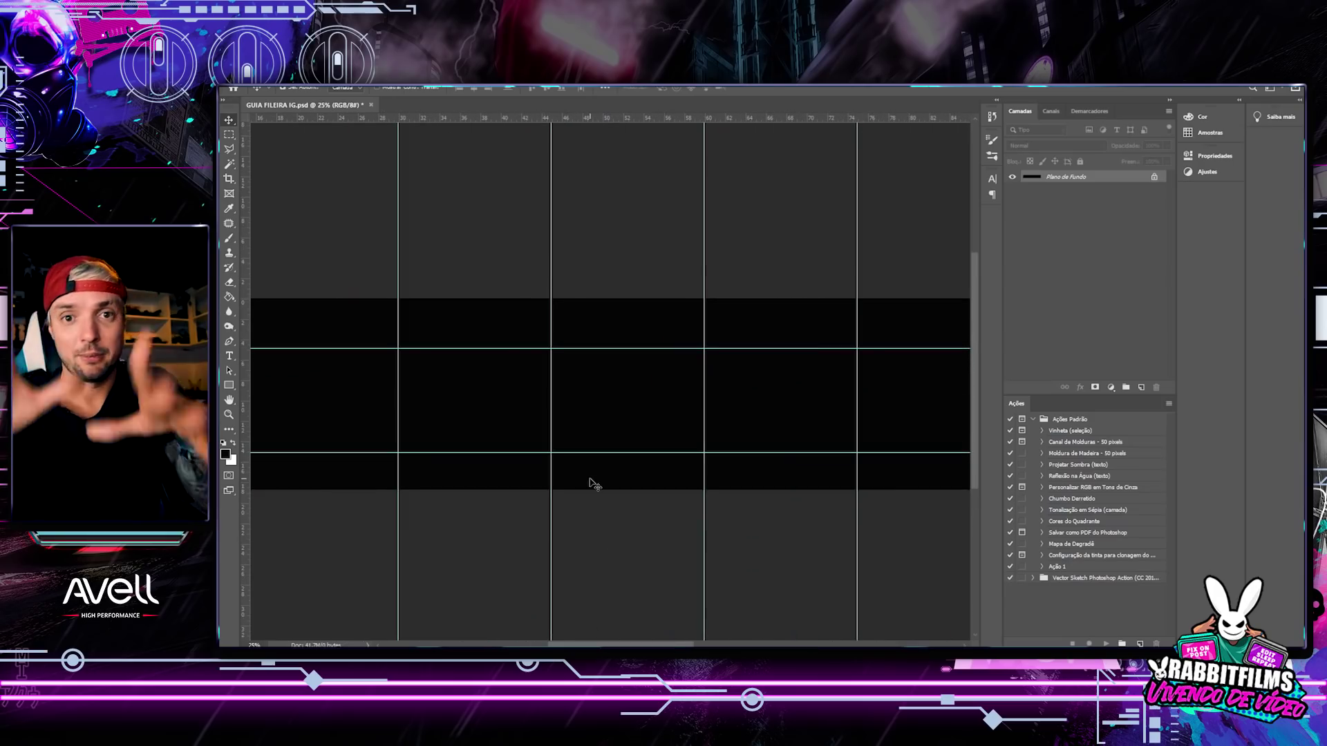
{"action": "left_click_drag", "start_coordinate": [507, 432], "coordinate": [488, 468]}
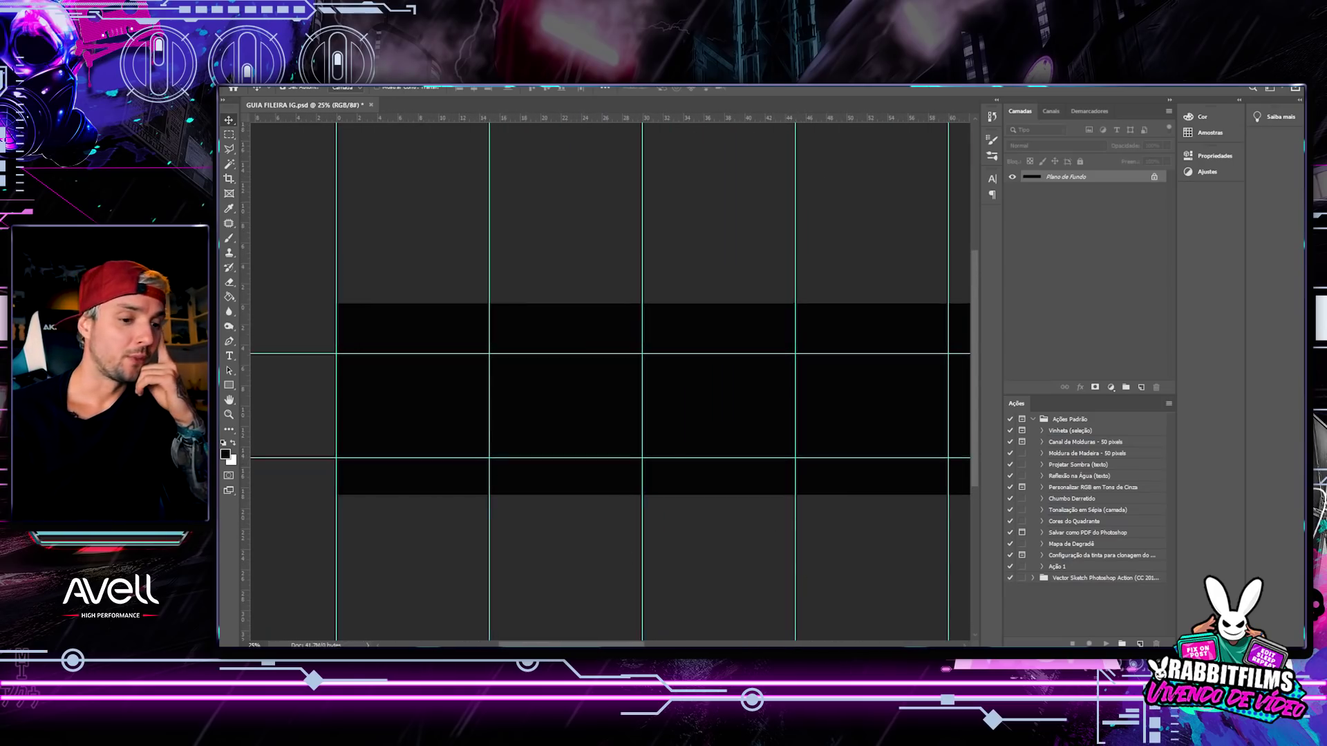
- Place photo DSC05042 from the EXPORT HAWAII 4 folder over the first panel, enlarged past the panel's edges
{"action": "key", "text": "alt+Tab"}
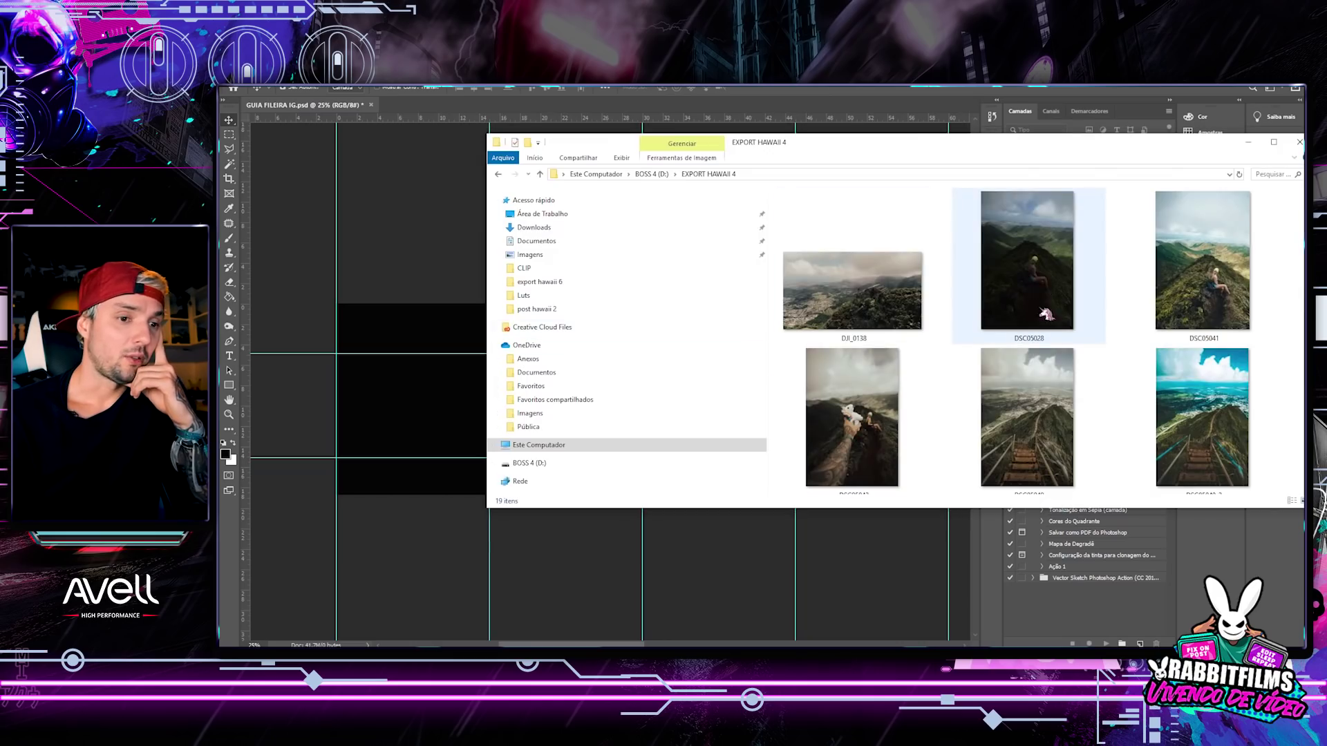
{"action": "scroll", "coordinate": [1051, 306], "scroll_direction": "down", "scroll_amount": 1}
{"action": "left_click_drag", "start_coordinate": [864, 415], "coordinate": [480, 342]}
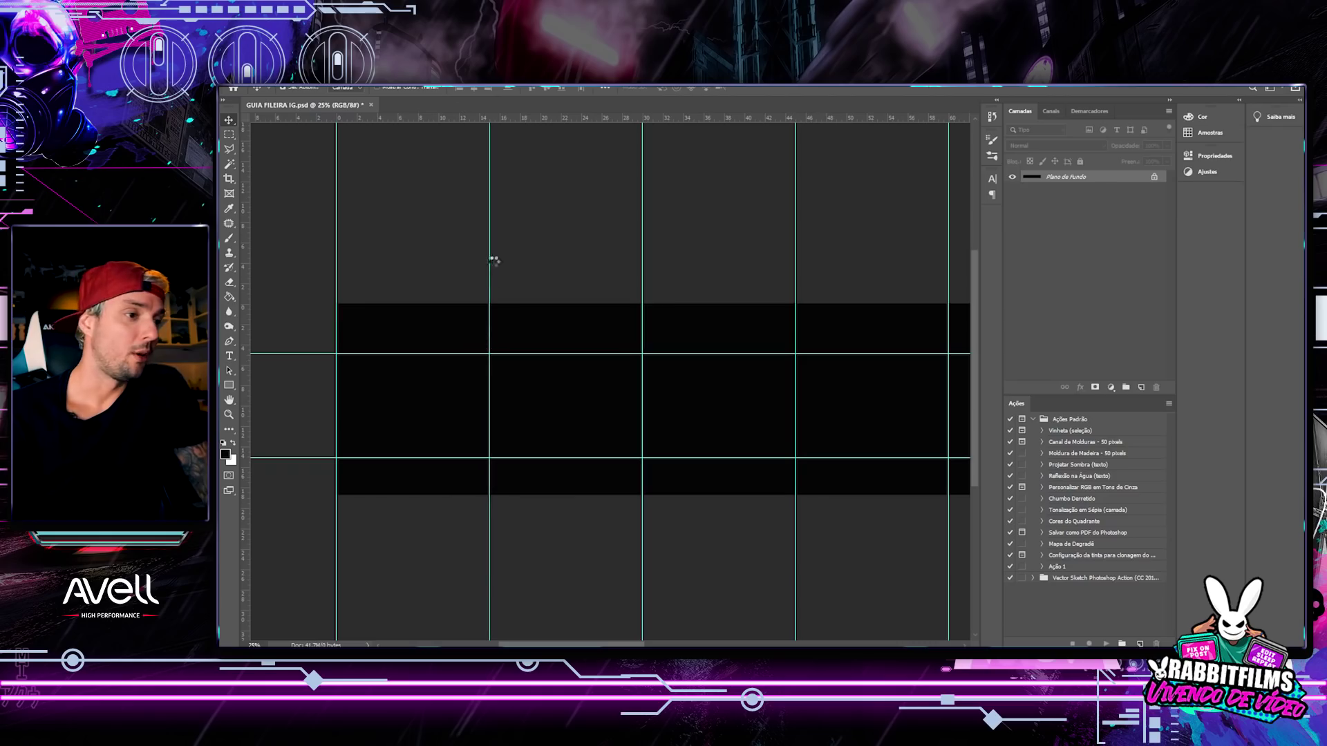
{"action": "left_click_drag", "start_coordinate": [653, 342], "coordinate": [405, 342]}
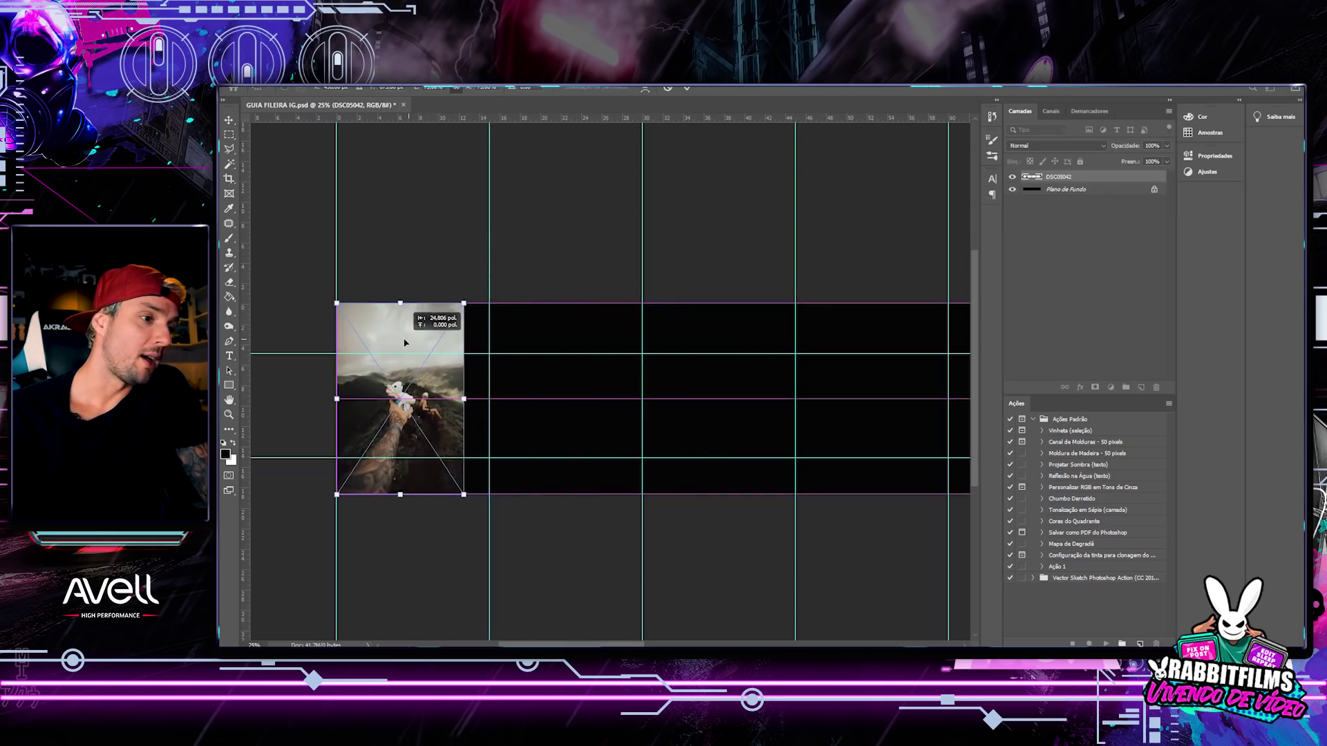
{"action": "mouse_move", "coordinate": [464, 302]}
{"action": "left_mouse_down"}
{"action": "mouse_move", "coordinate": [492, 261]}
{"action": "mouse_move", "coordinate": [478, 293]}
{"action": "left_mouse_up"}
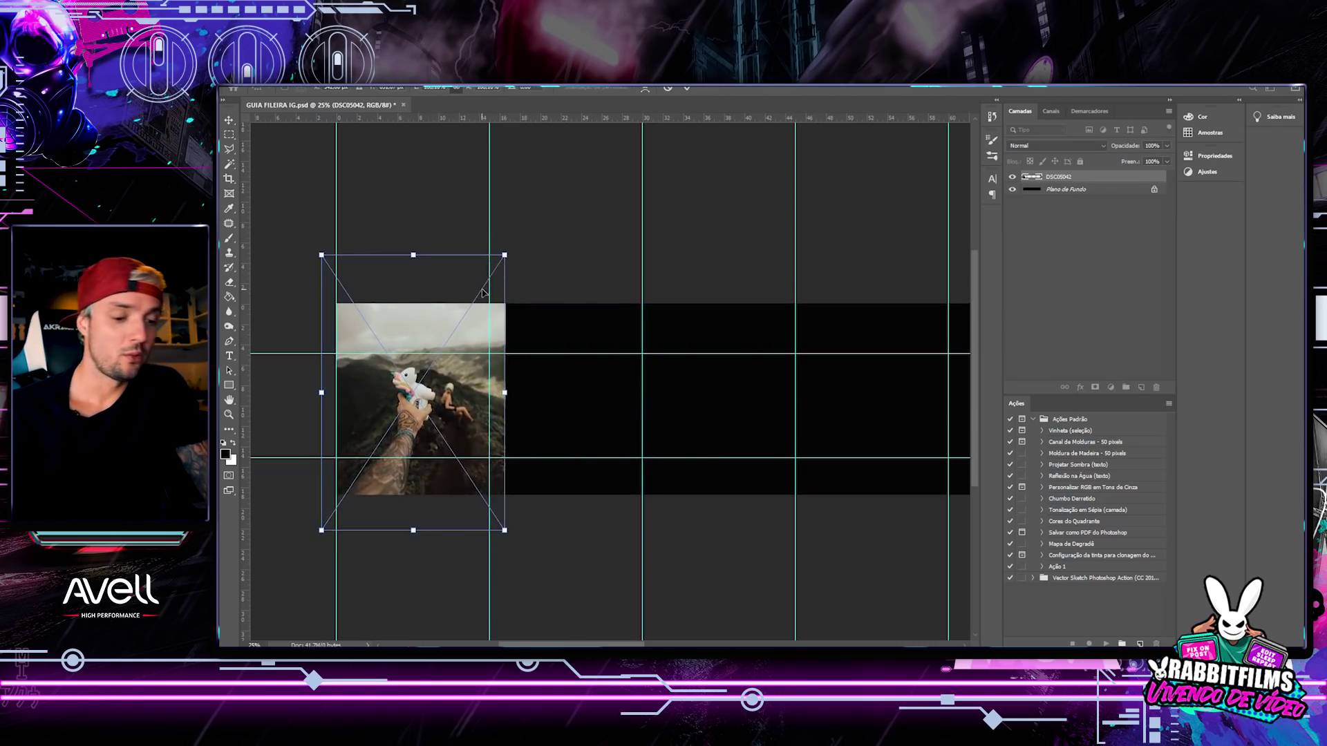
{"action": "key", "text": "Return"}
- Place photo DSC03876 from the Export HAWAII 3 folder beside the first photo, enlarged across the second and third panels
{"action": "scroll", "coordinate": [474, 294], "scroll_direction": "up", "scroll_amount": 2}
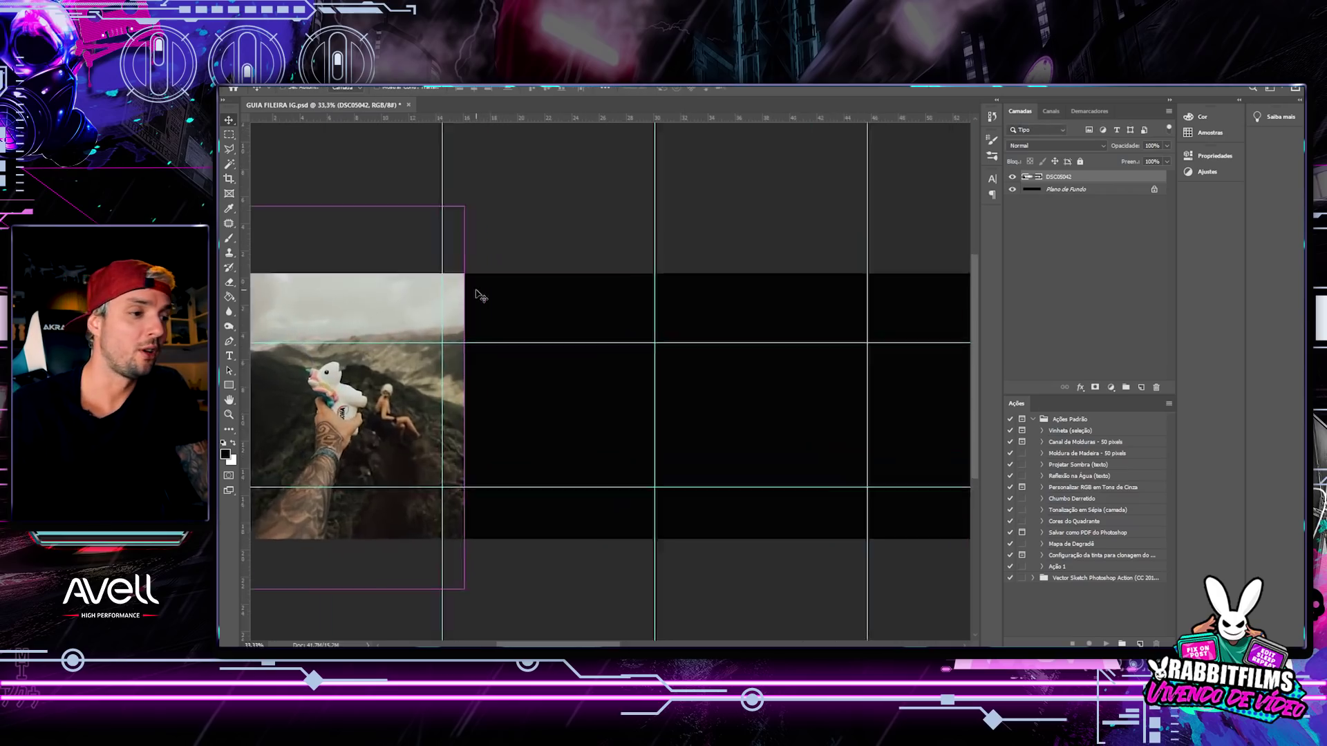
{"action": "left_click_drag", "start_coordinate": [504, 335], "coordinate": [733, 317]}
{"action": "key", "text": "alt+Tab"}
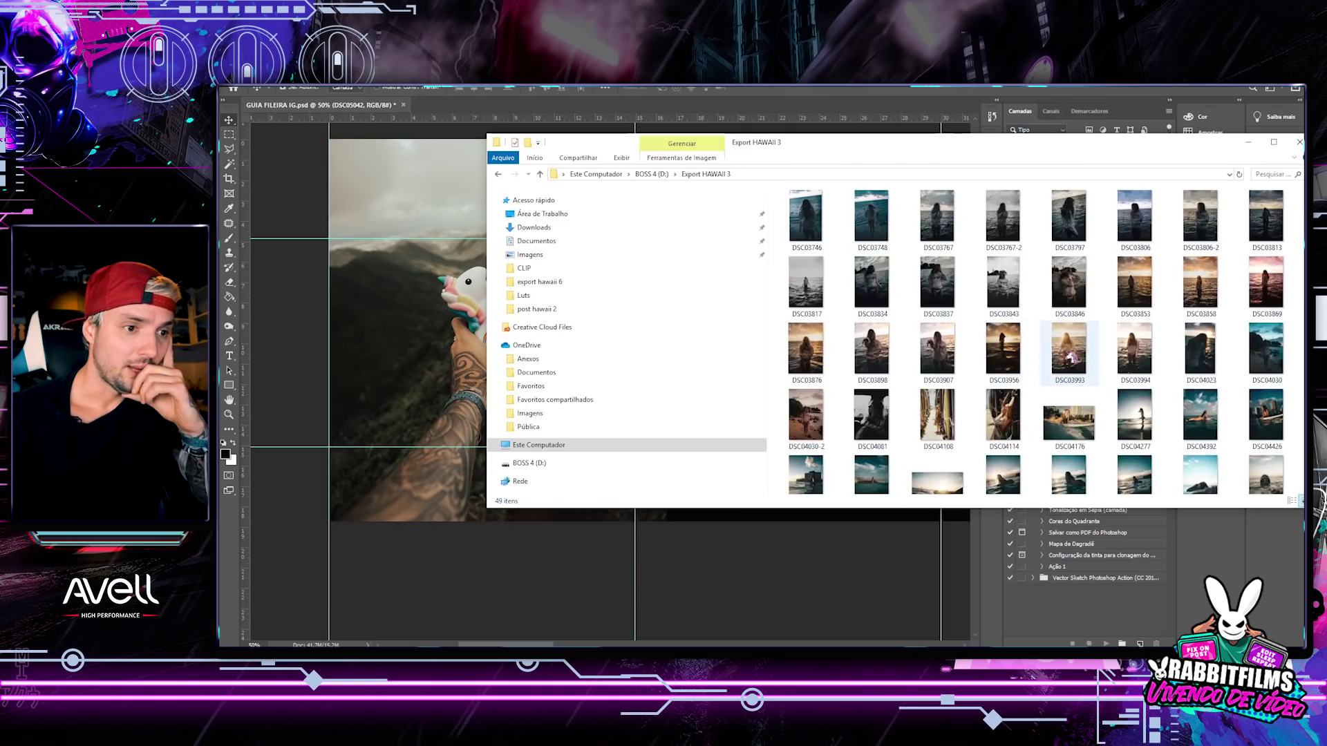
{"action": "left_click_drag", "start_coordinate": [806, 348], "coordinate": [439, 308]}
{"action": "left_click_drag", "start_coordinate": [604, 284], "coordinate": [721, 280]}
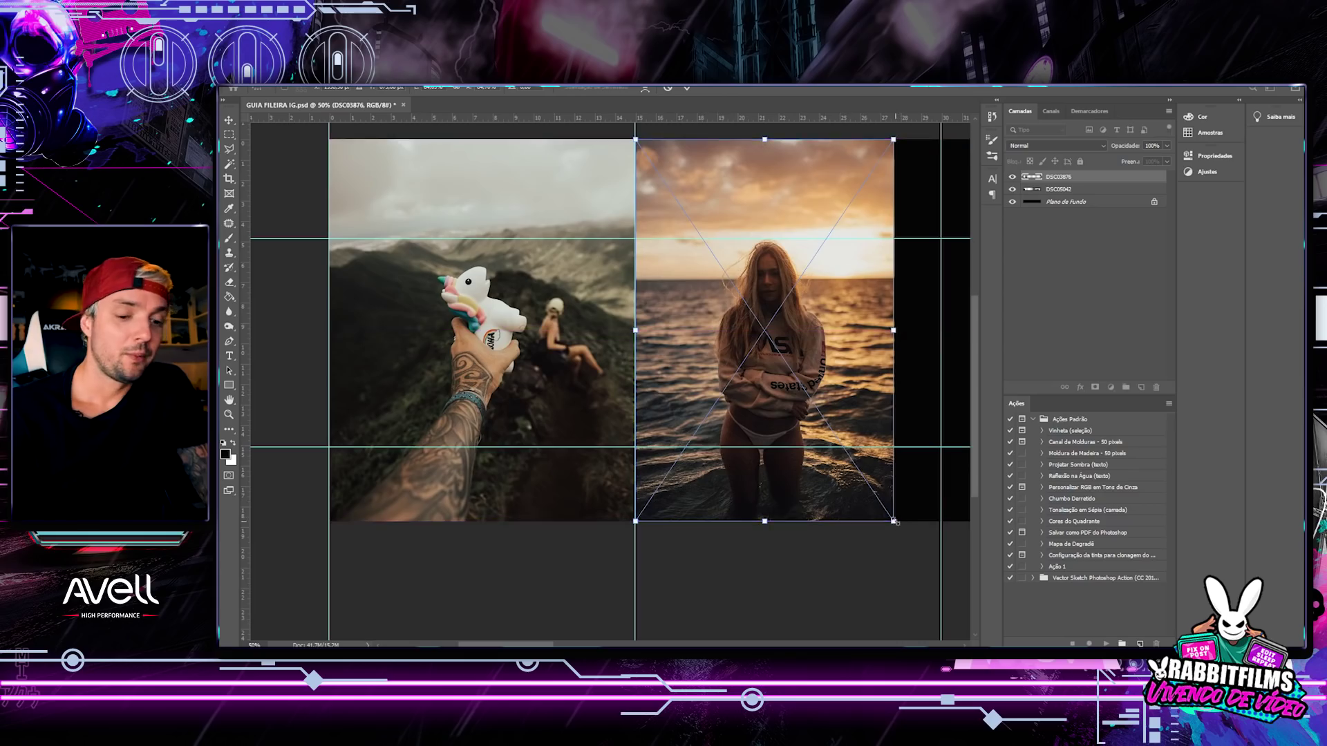
{"action": "key", "text": "ctrl+minus"}
{"action": "left_click_drag", "start_coordinate": [736, 483], "coordinate": [607, 477]}
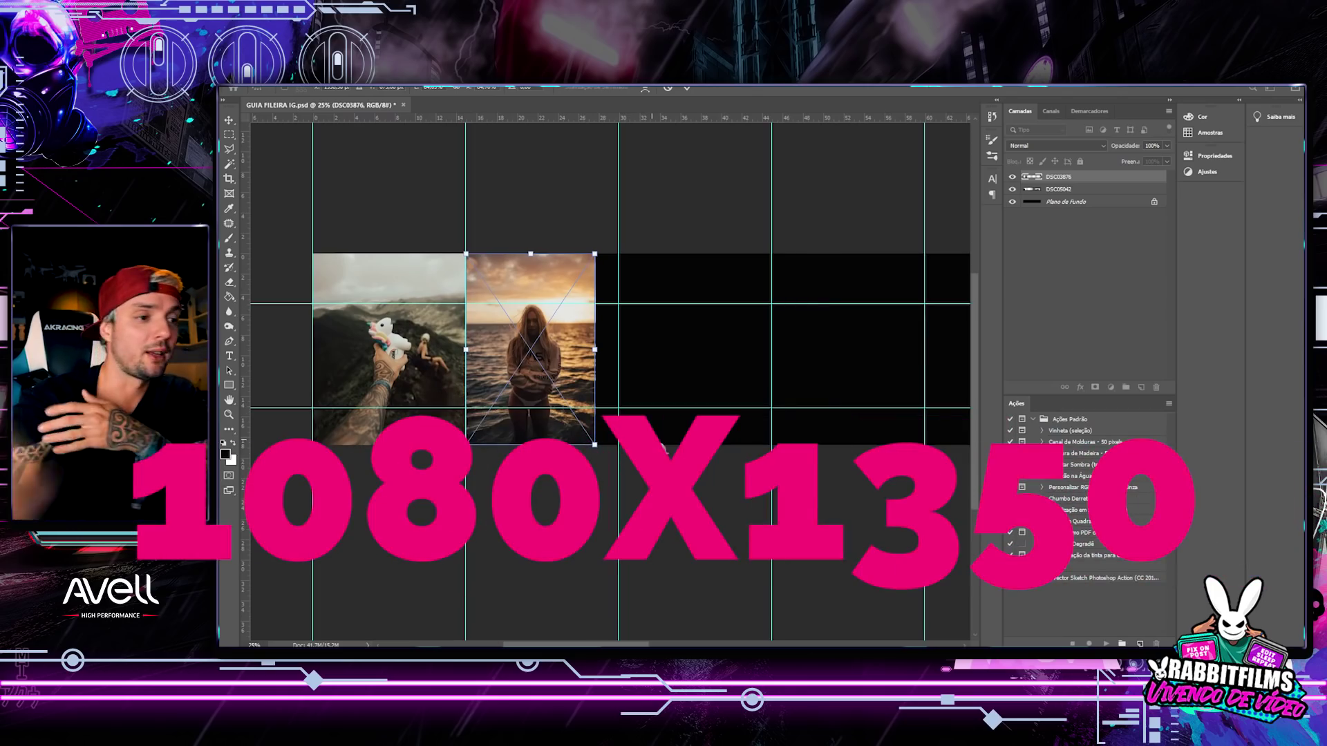
{"action": "left_click_drag", "start_coordinate": [592, 442], "coordinate": [728, 640]}
{"action": "left_click_drag", "start_coordinate": [726, 257], "coordinate": [768, 195]}
{"action": "left_click_drag", "start_coordinate": [698, 351], "coordinate": [697, 313]}
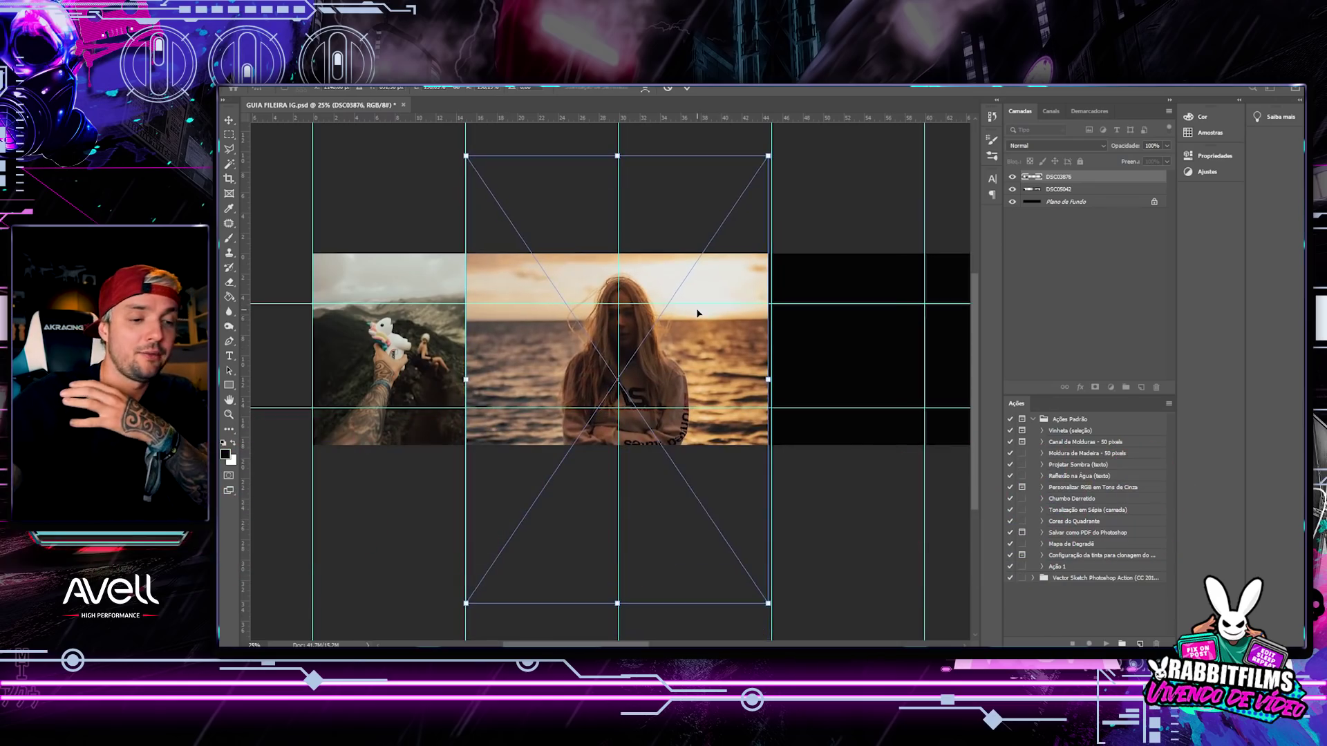
{"action": "key", "text": "Return"}
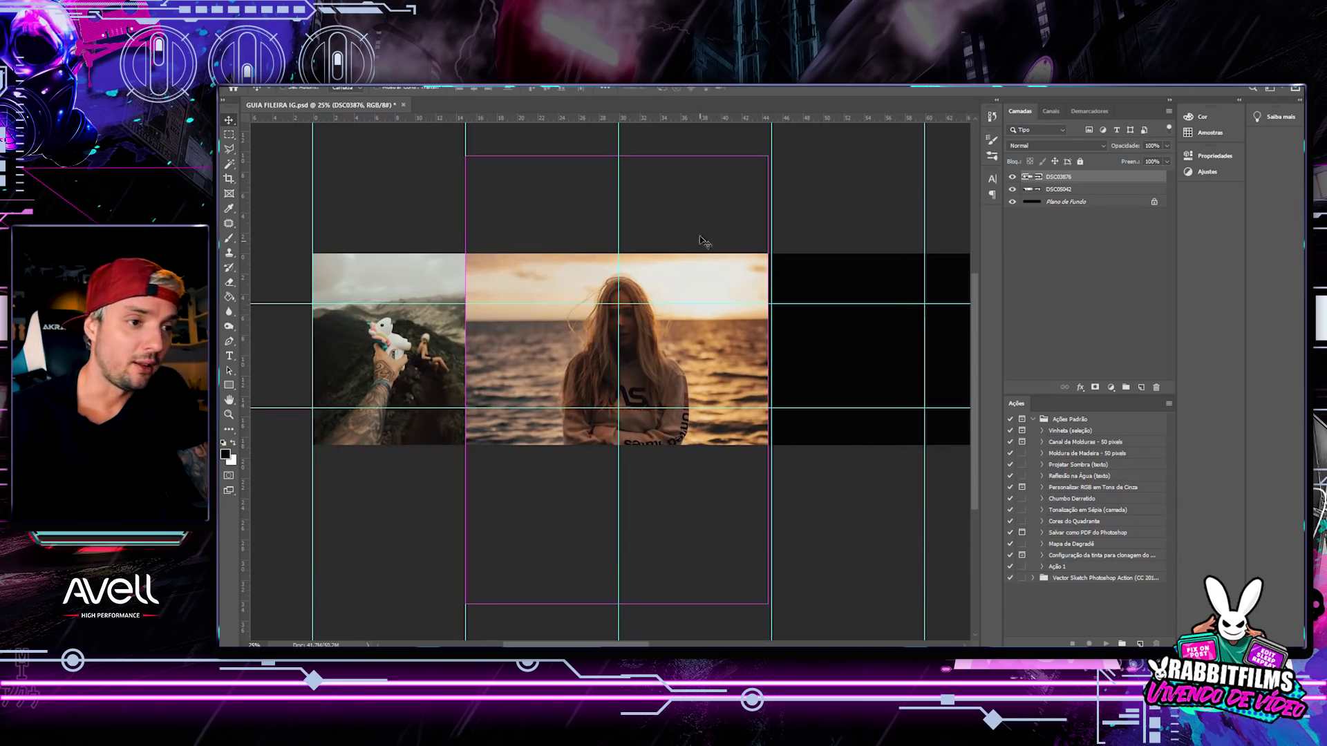
- Enlarge the DSC03876 photo slightly so its edge reaches the guide at the end of the third panel
{"action": "key", "text": "ctrl+plus"}
{"action": "key", "text": "ctrl+plus"}
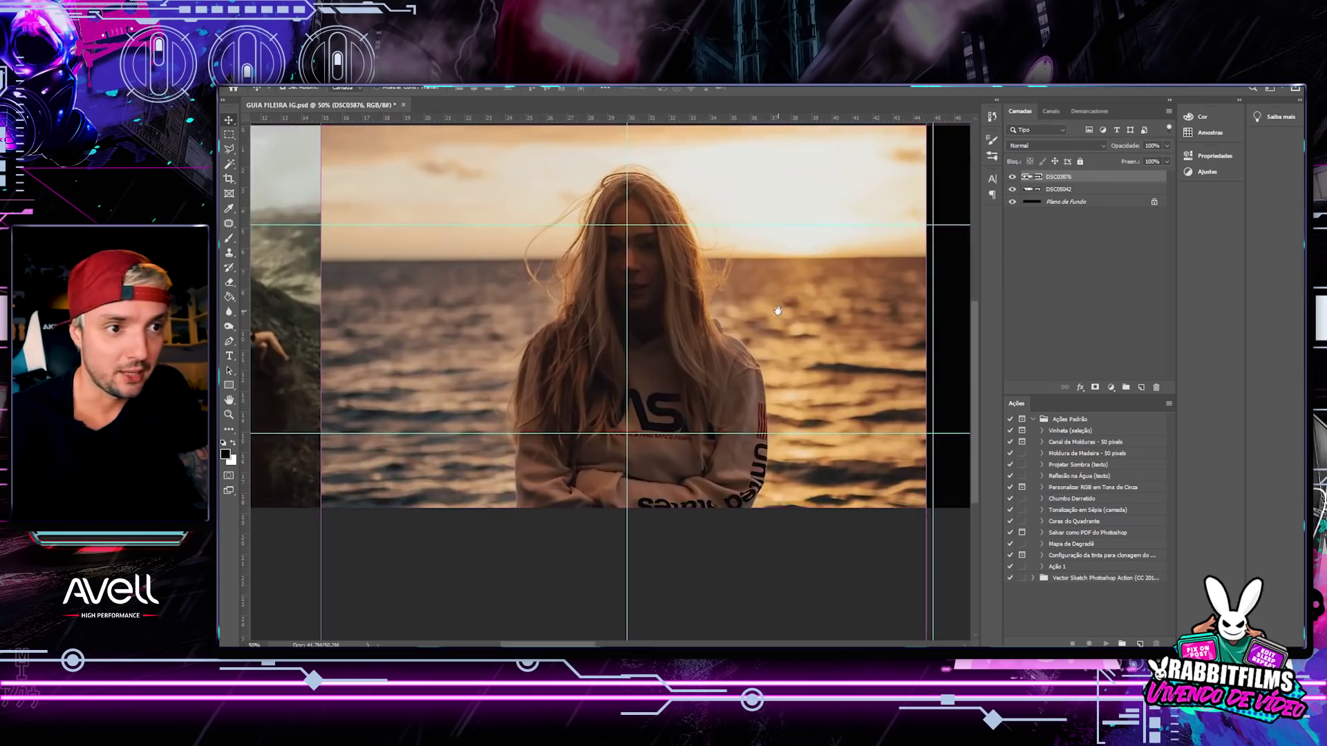
{"action": "left_click_drag", "start_coordinate": [778, 314], "coordinate": [494, 503]}
{"action": "key", "text": "ctrl+t"}
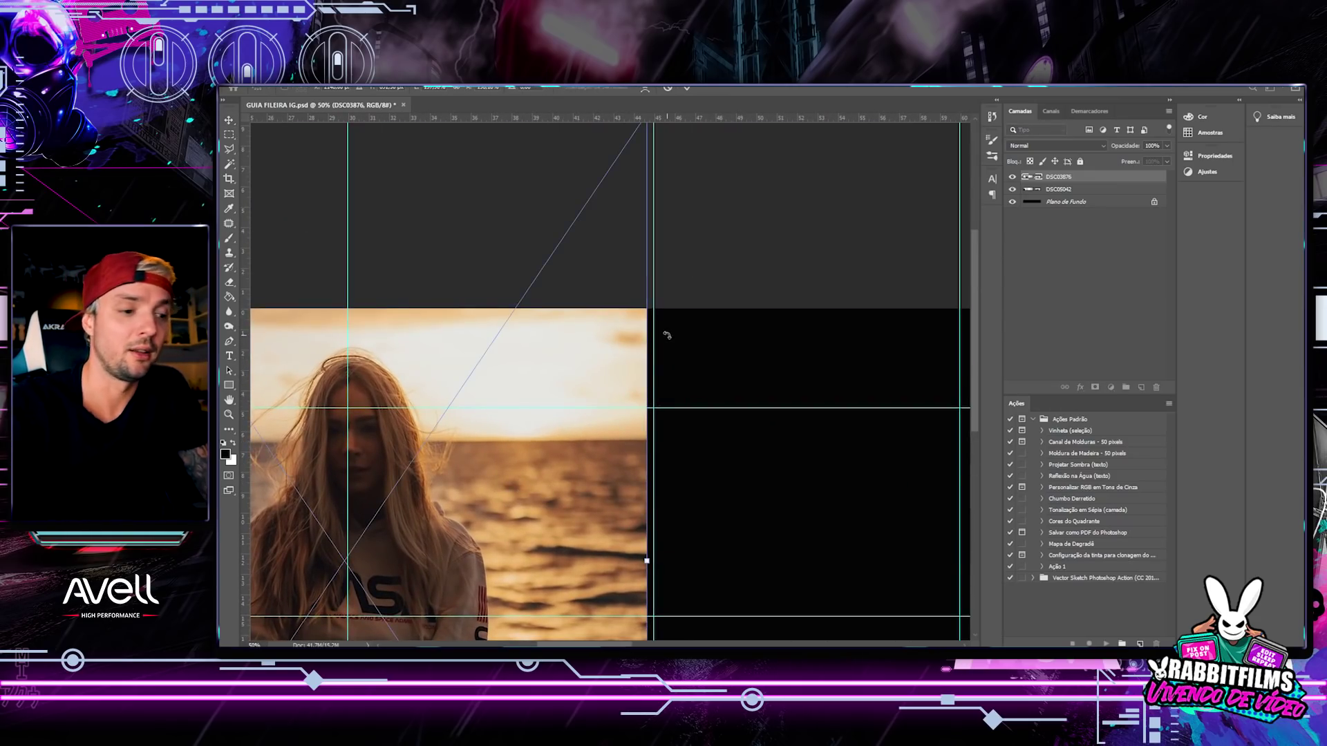
{"action": "key", "text": "ctrl+minus"}
{"action": "key", "text": "ctrl+minus"}
{"action": "left_click_drag", "start_coordinate": [628, 249], "coordinate": [635, 237]}
{"action": "key", "text": "Return"}
- Place photo DSC04522 from the Export HAWAII 3 folder at the start of the fourth panel, enlarged to the full strip height
{"action": "left_click_drag", "start_coordinate": [592, 373], "coordinate": [659, 295]}
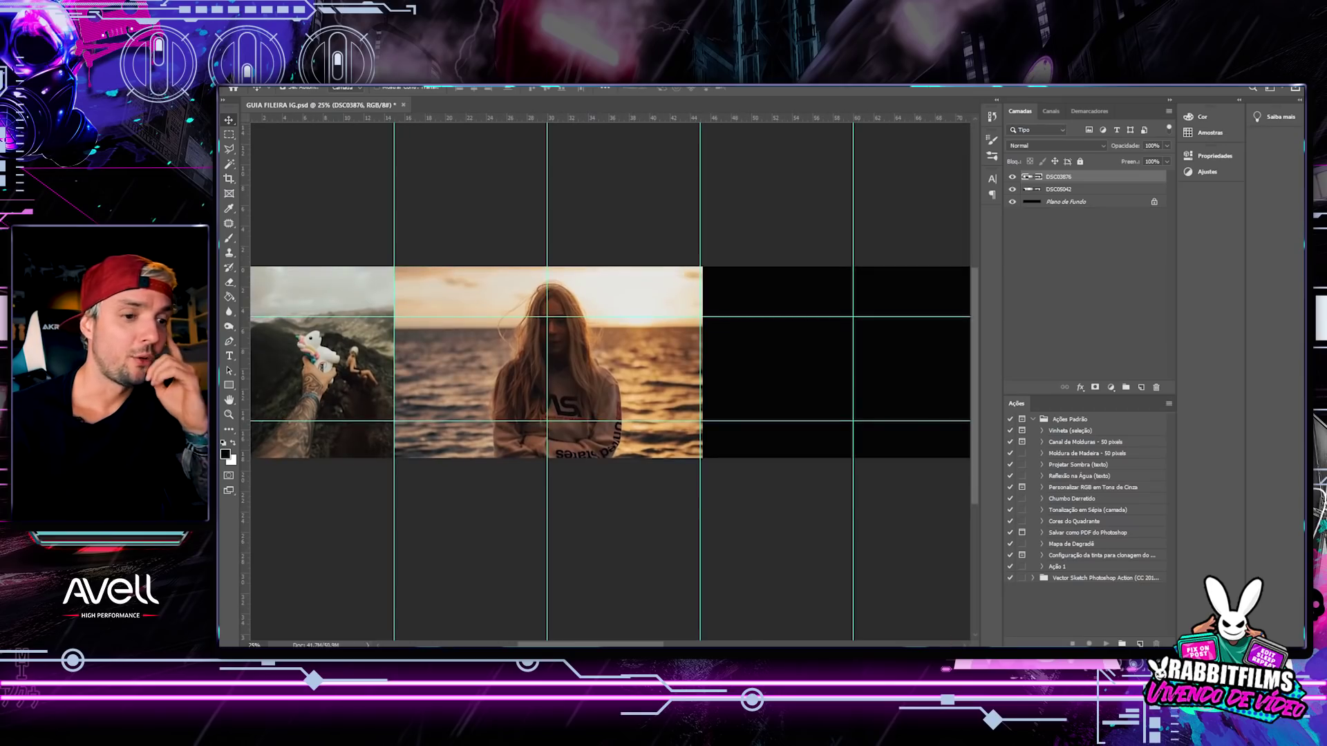
{"action": "key", "text": "alt+Tab"}
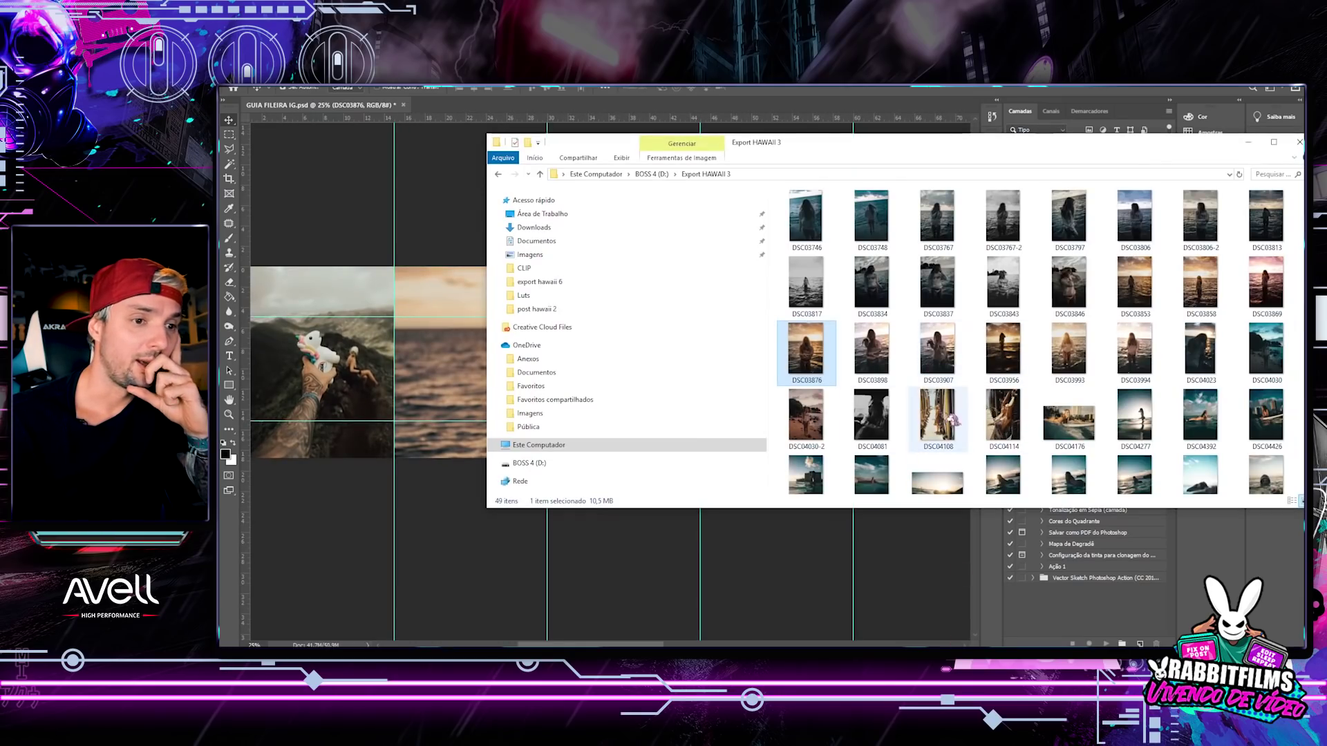
{"action": "scroll", "coordinate": [1175, 408], "scroll_direction": "down", "scroll_amount": 3}
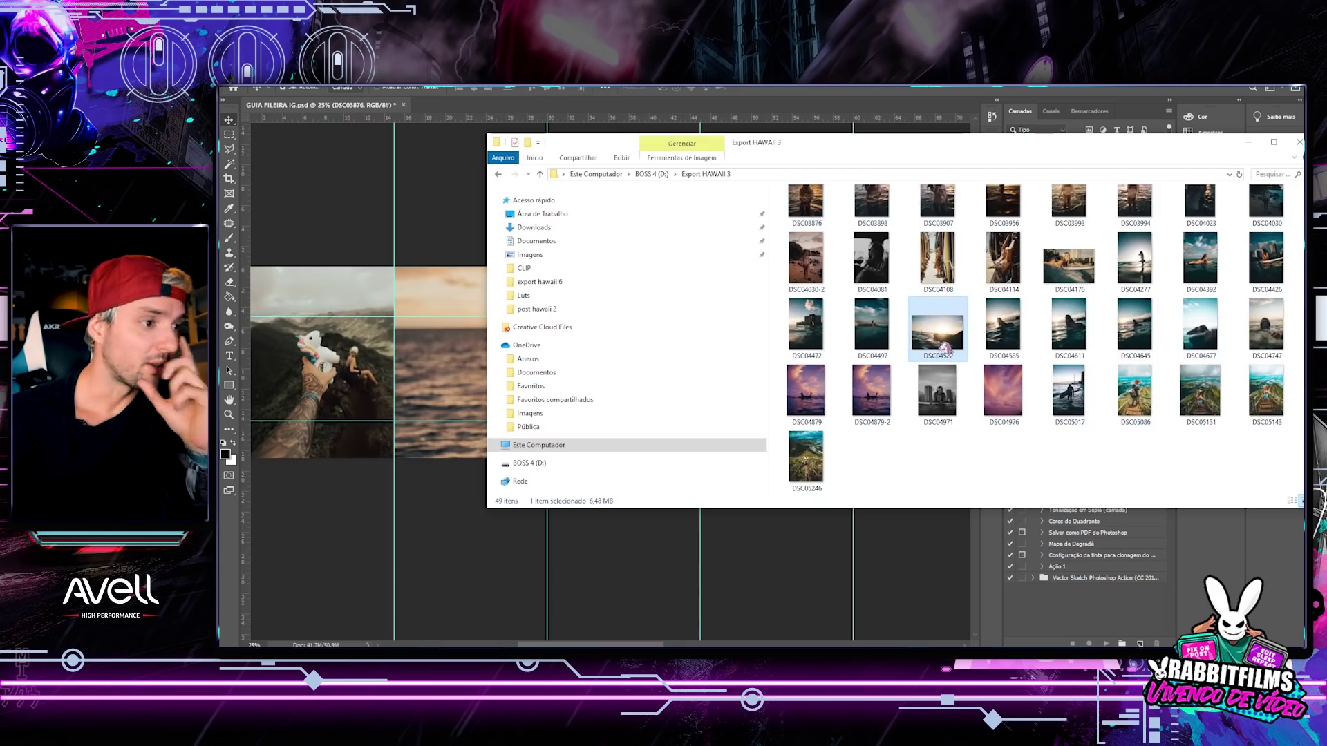
{"action": "left_click", "coordinate": [393, 366]}
{"action": "left_click_drag", "start_coordinate": [513, 380], "coordinate": [557, 369]}
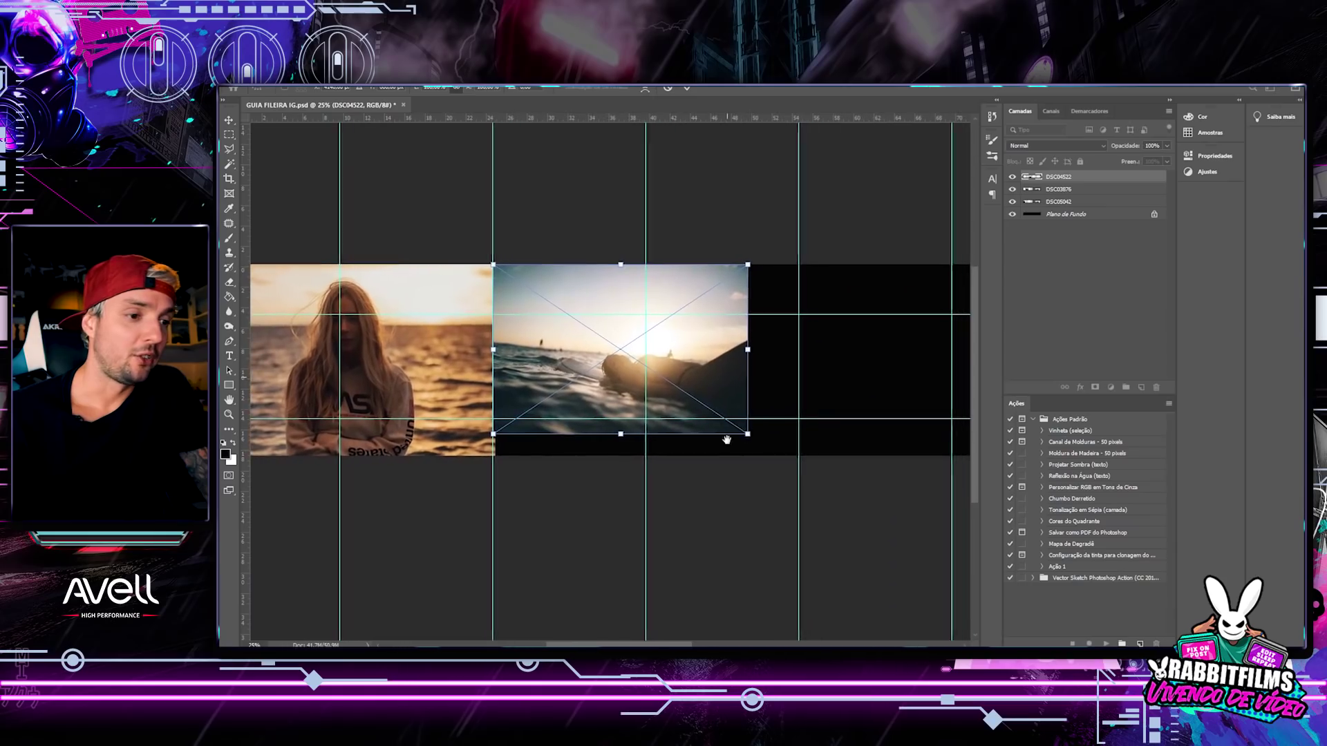
{"action": "left_click_drag", "start_coordinate": [738, 434], "coordinate": [799, 480]}
{"action": "left_click_drag", "start_coordinate": [707, 419], "coordinate": [740, 421]}
{"action": "key", "text": "Return"}
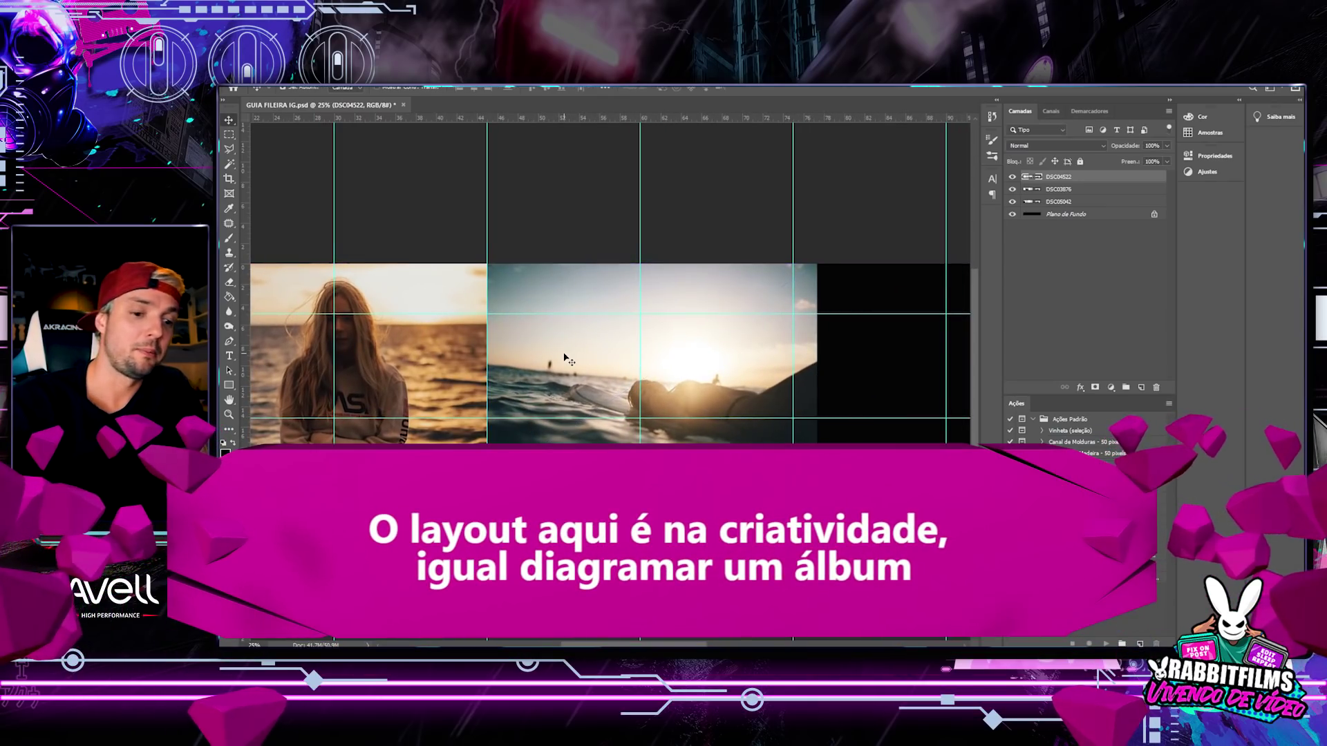
- Place photo DSC04879-2 as a small vertical picture centred on the guide between the first and second panels
{"action": "key", "text": "ctrl+plus"}
{"action": "key", "text": "ctrl+plus"}
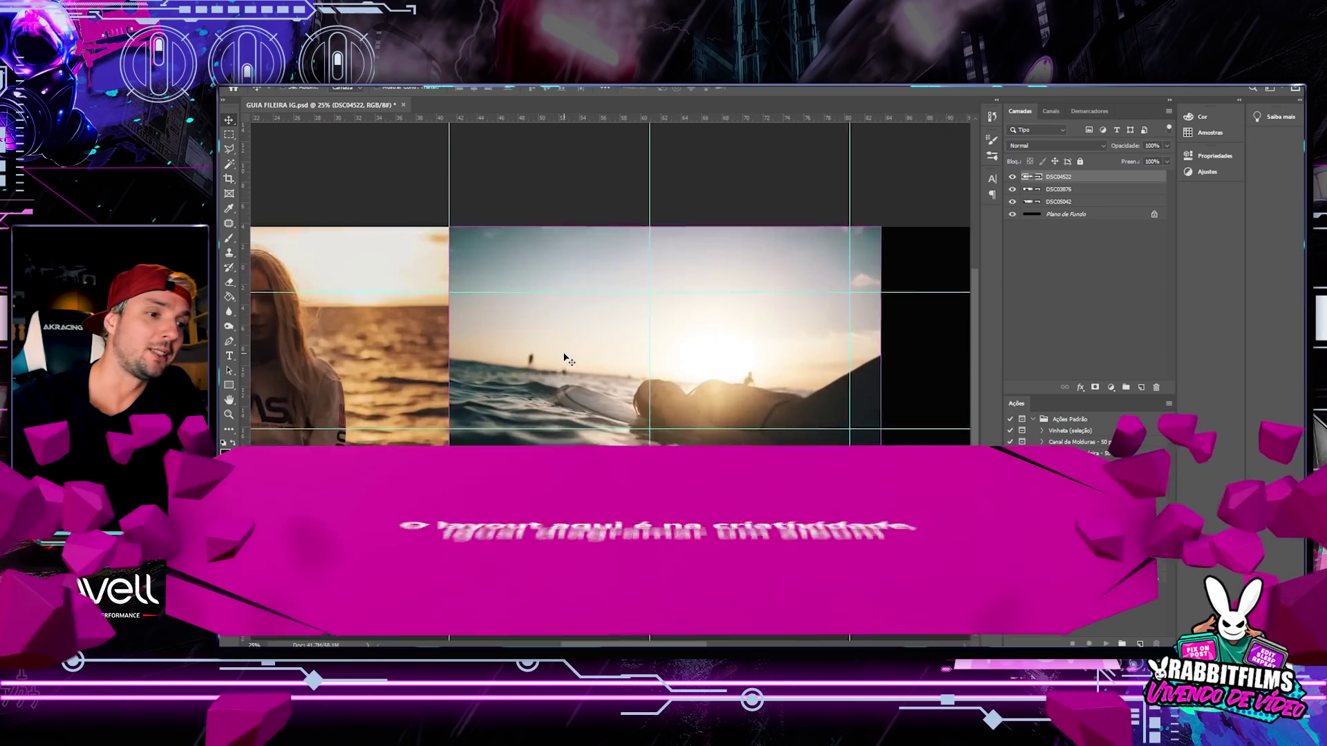
{"action": "left_click_drag", "start_coordinate": [523, 344], "coordinate": [871, 319]}
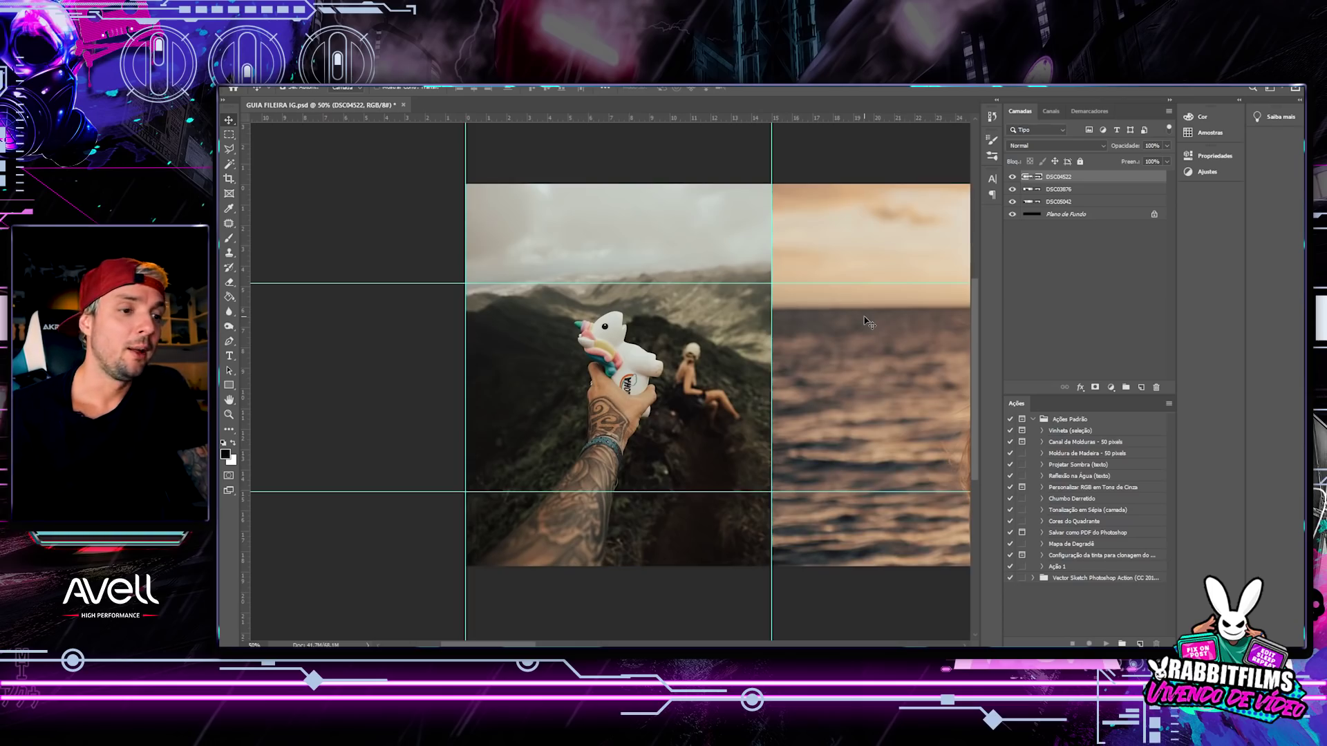
{"action": "left_click_drag", "start_coordinate": [748, 350], "coordinate": [656, 301]}
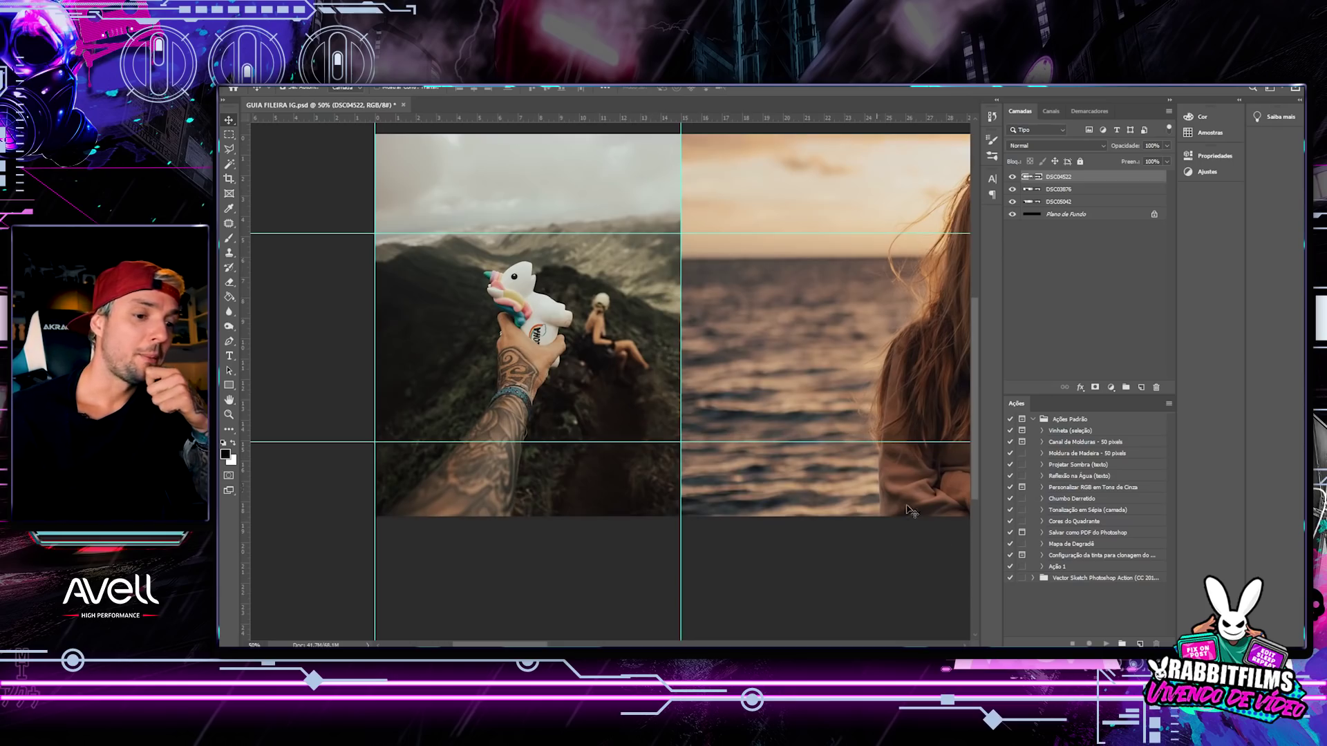
{"action": "key", "text": "alt+Tab"}
{"action": "left_click_drag", "start_coordinate": [876, 398], "coordinate": [445, 346]}
{"action": "left_click_drag", "start_coordinate": [532, 135], "coordinate": [661, 269]}
{"action": "left_click_drag", "start_coordinate": [625, 229], "coordinate": [658, 283]}
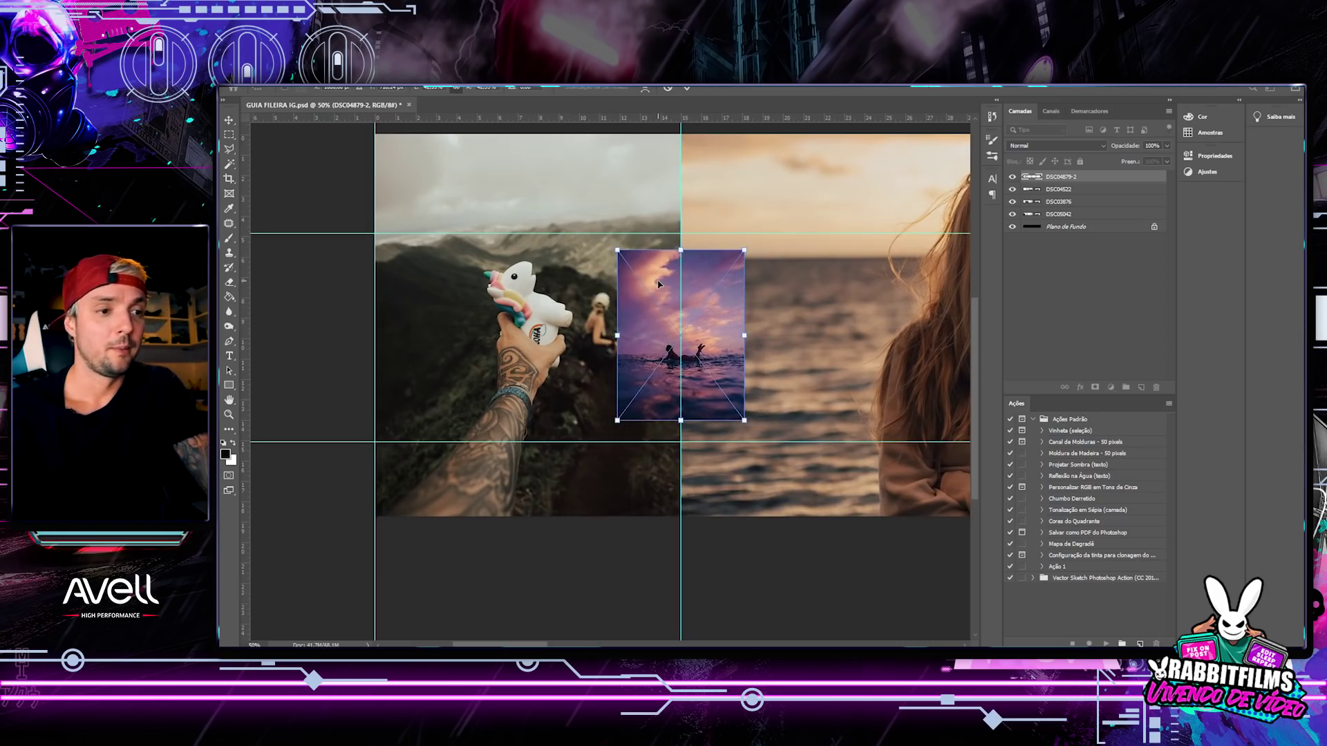
{"action": "key", "text": "Return"}
- Rasterize the DSC05042 photo layer
{"action": "left_click", "coordinate": [1050, 190]}
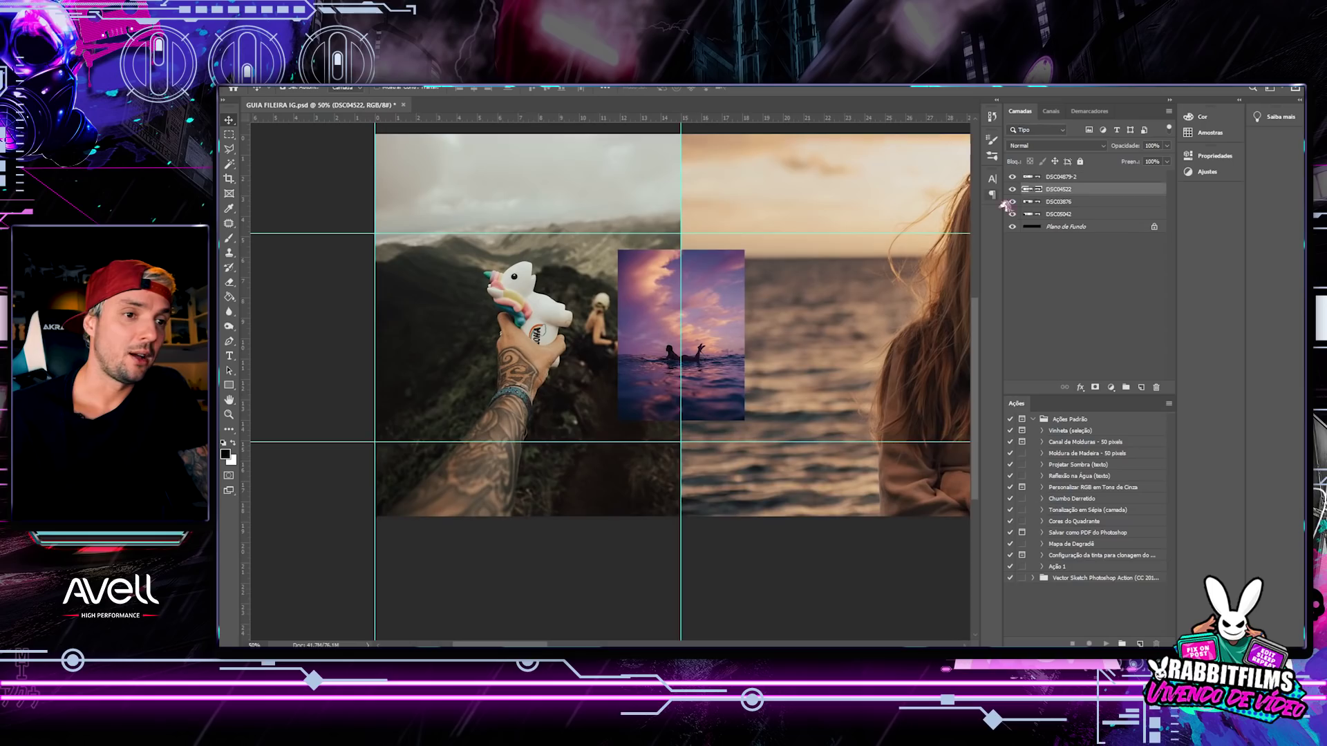
{"action": "left_click", "coordinate": [1053, 202]}
{"action": "left_click", "coordinate": [1012, 202]}
{"action": "left_click", "coordinate": [1012, 202]}
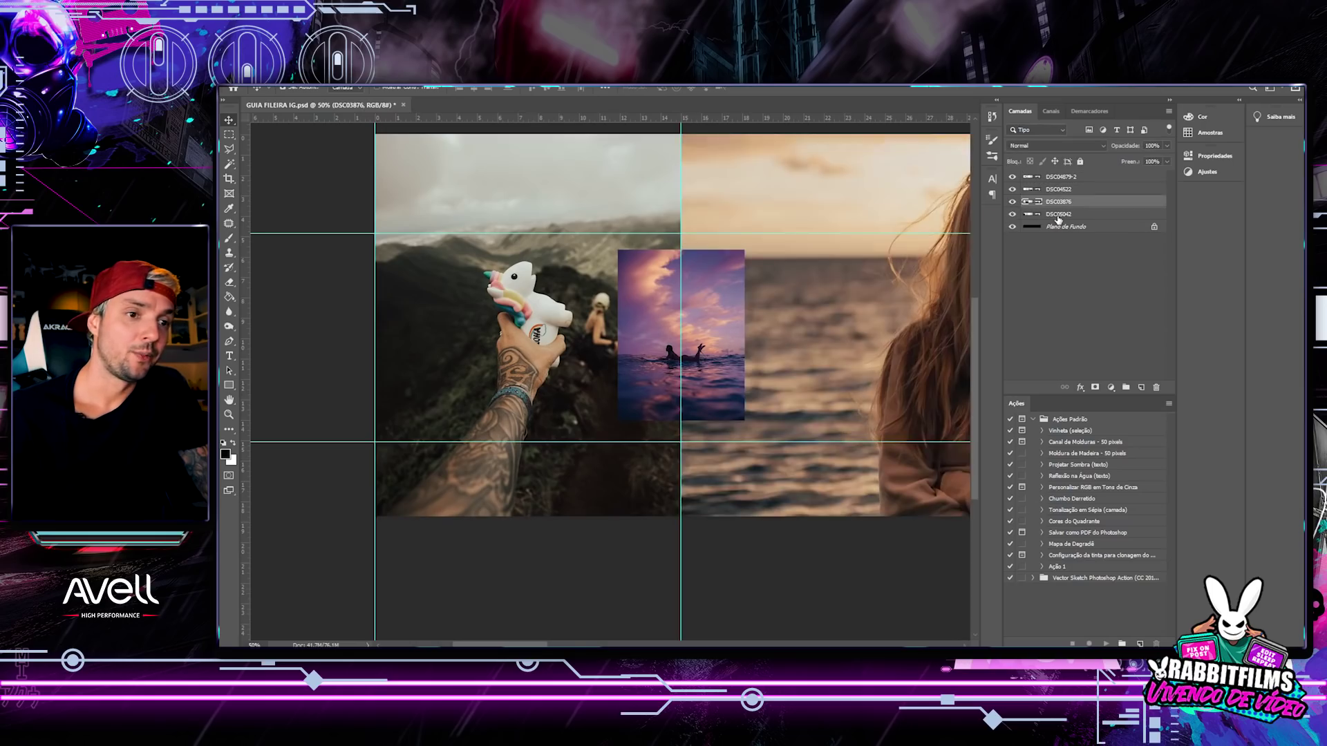
{"action": "left_click", "coordinate": [1054, 215]}
{"action": "right_click", "coordinate": [1056, 219]}
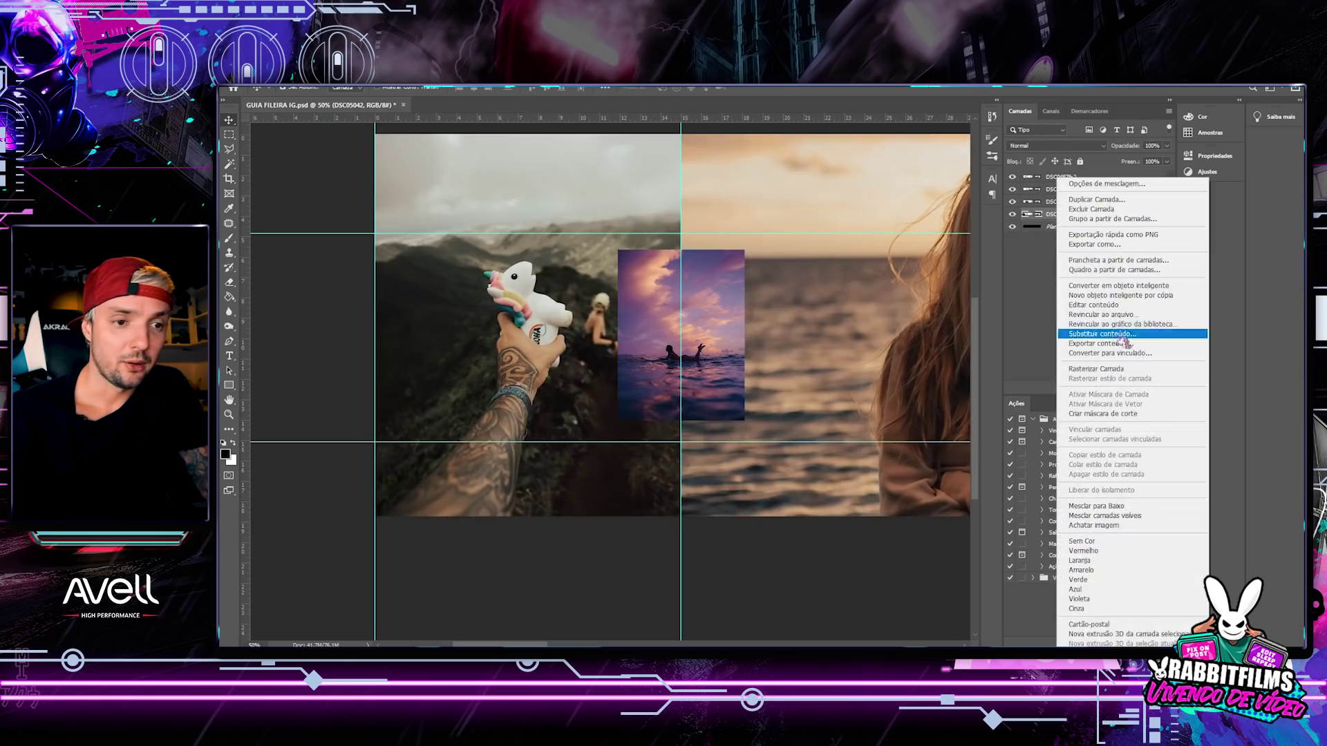
{"action": "left_click", "coordinate": [1096, 370]}
- Remove the seated figure beside the toy unicorn in the first photo by patching it with nearby hillside texture
{"action": "left_click", "coordinate": [230, 236]}
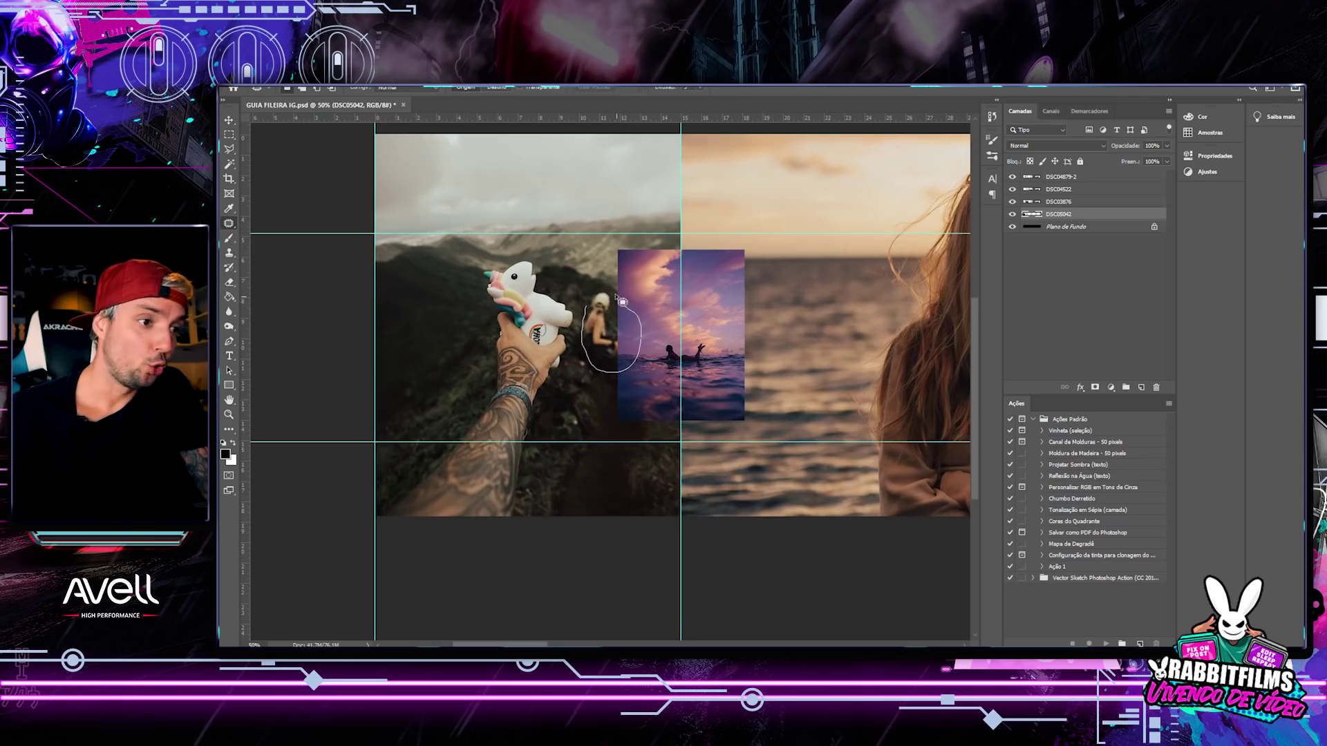
{"action": "left_click_drag", "start_coordinate": [601, 317], "coordinate": [443, 284]}
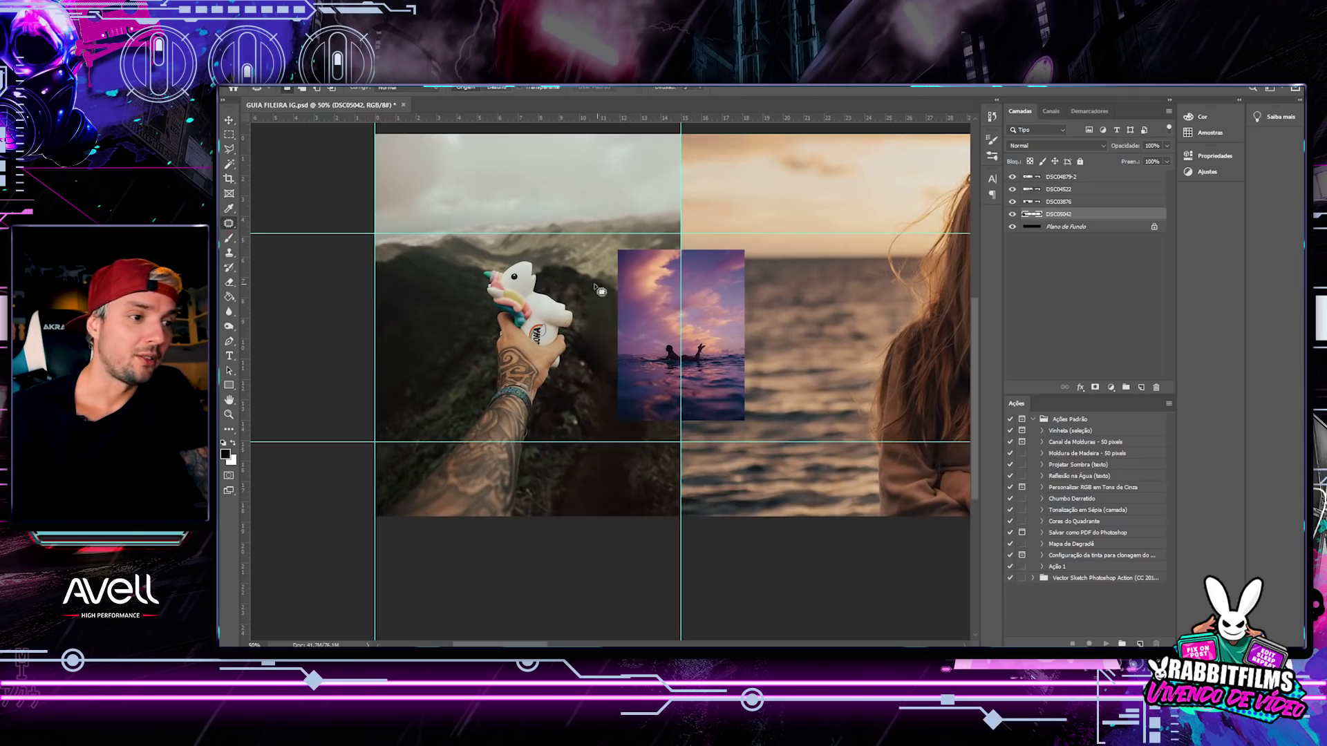
{"action": "left_click_drag", "start_coordinate": [626, 364], "coordinate": [587, 290]}
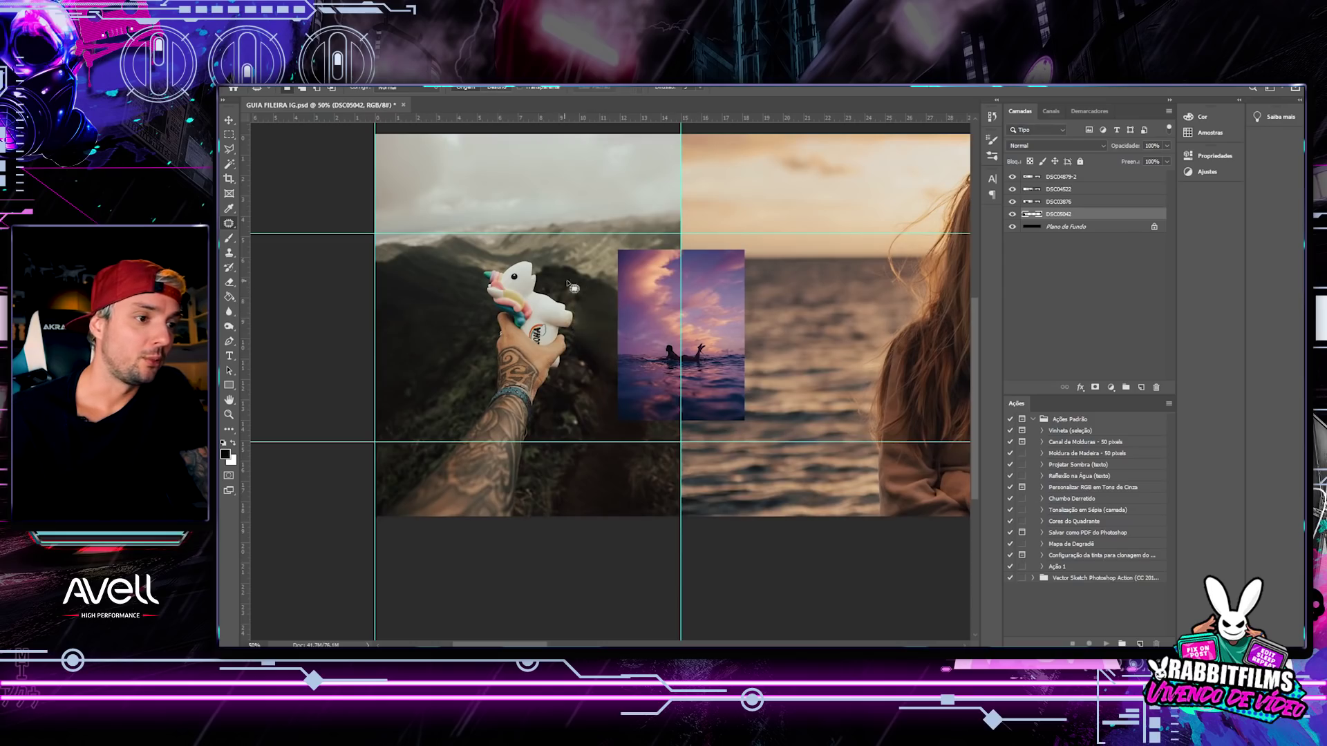
{"action": "left_click_drag", "start_coordinate": [606, 309], "coordinate": [401, 294]}
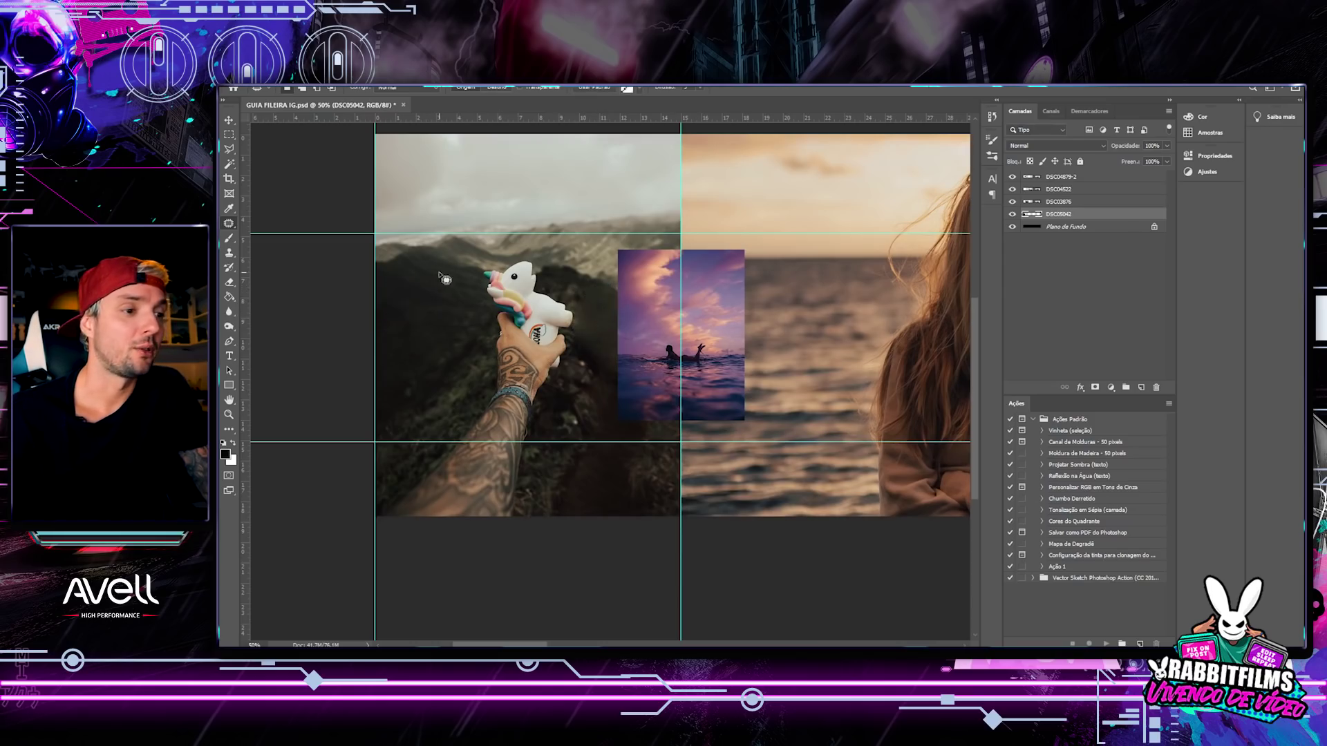
{"action": "scroll", "coordinate": [519, 250], "scroll_direction": "down", "scroll_amount": 3}
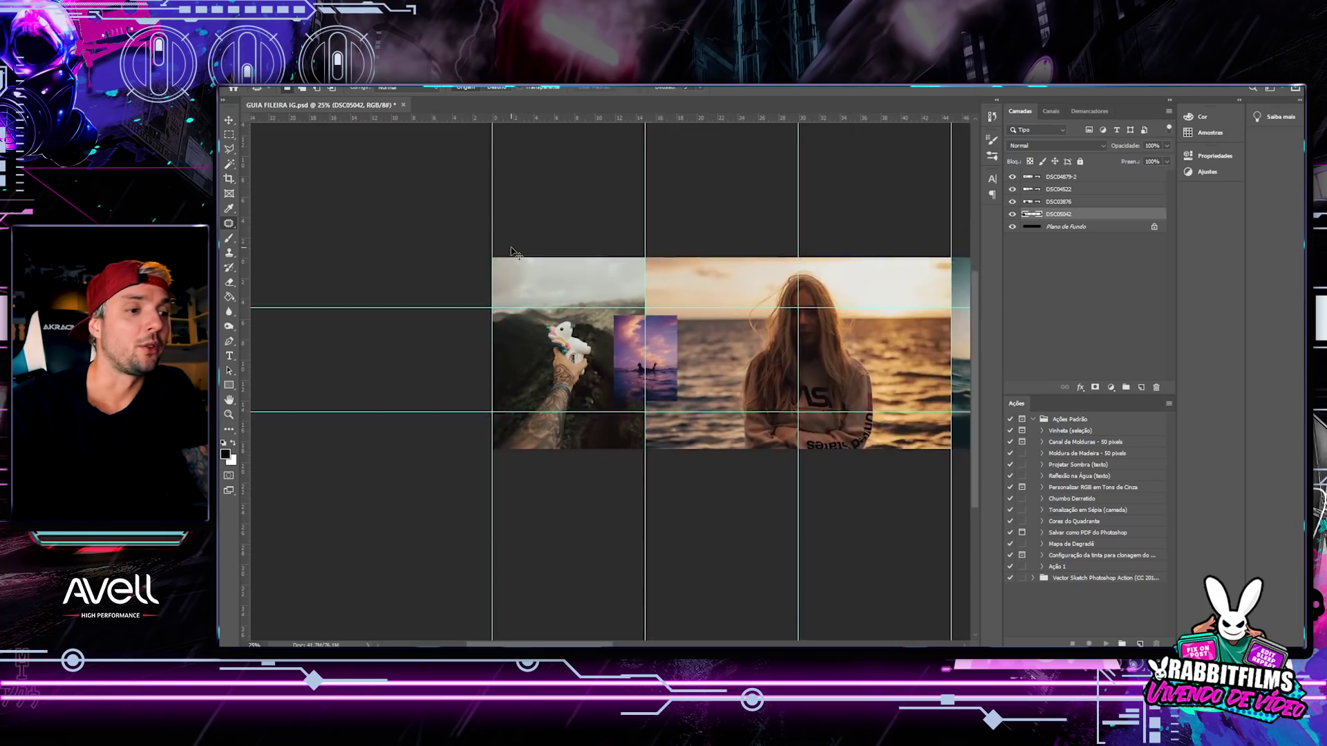
- Examine the joins and water texture of the photos around the first and second panels up close
{"action": "scroll", "coordinate": [513, 253], "scroll_direction": "up", "scroll_amount": 1}
{"action": "left_click_drag", "start_coordinate": [631, 335], "coordinate": [512, 495]}
{"action": "key", "text": "ctrl+plus"}
{"action": "key", "text": "ctrl+plus"}
{"action": "key", "text": "ctrl+plus"}
{"action": "left_click_drag", "start_coordinate": [793, 428], "coordinate": [384, 397]}
{"action": "left_click_drag", "start_coordinate": [851, 385], "coordinate": [574, 388]}
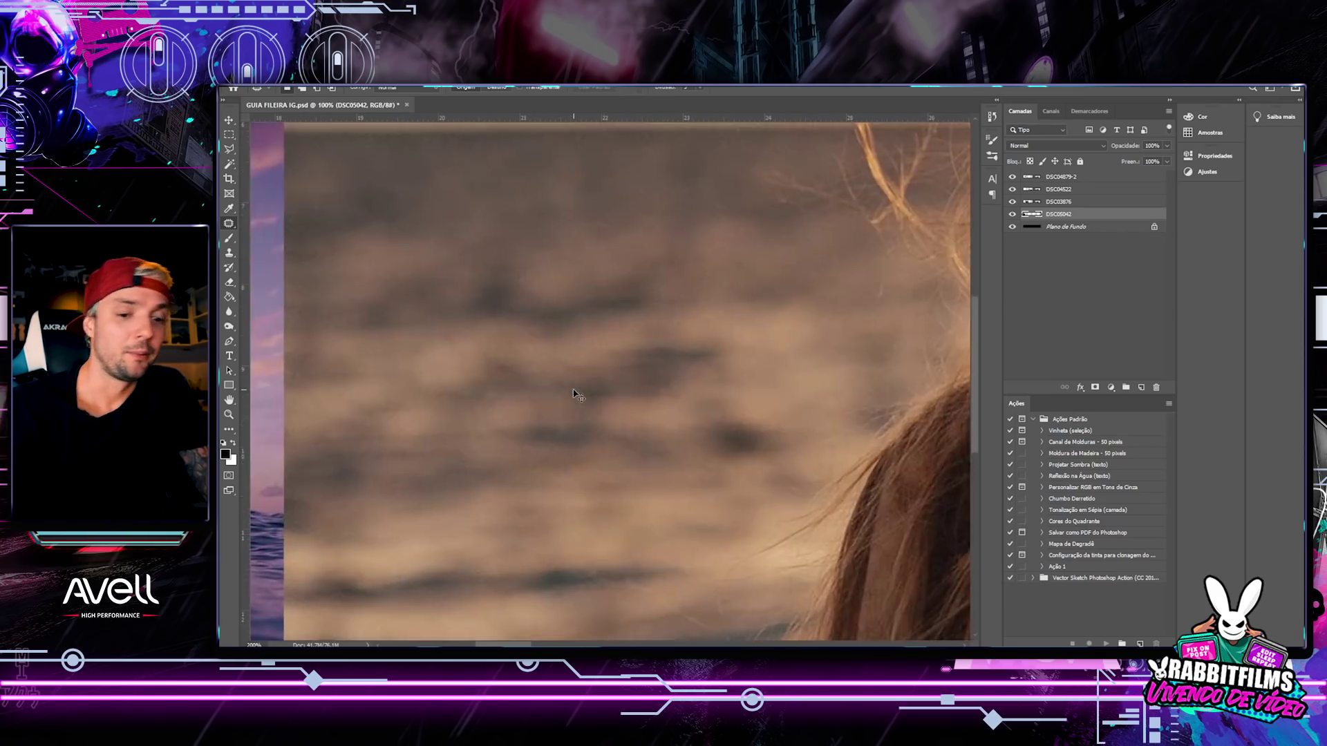
{"action": "key", "text": "ctrl+minus"}
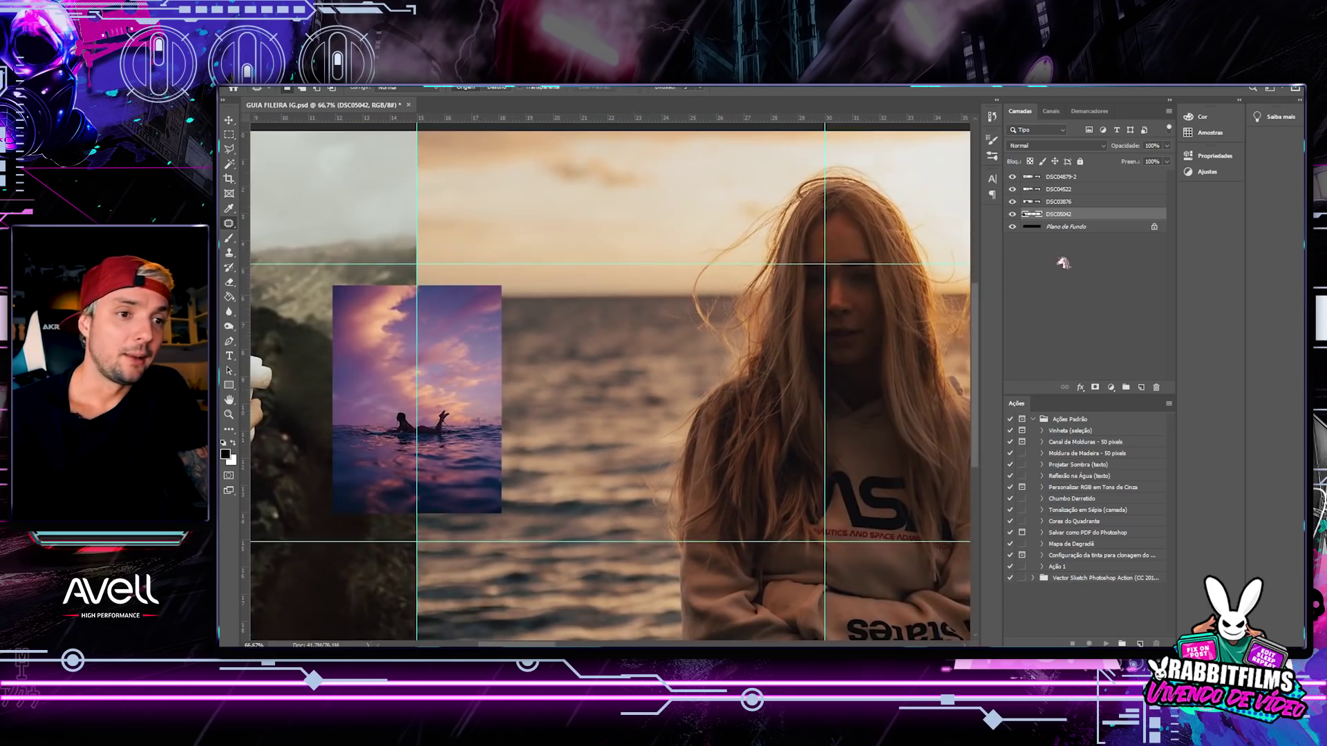
- Enlarge the portrait photo DSC03876 and reposition it so the woman stays centred between the second and third panels
{"action": "left_click", "coordinate": [1064, 202]}
{"action": "key", "text": "ctrl+minus"}
{"action": "key", "text": "ctrl+minus"}
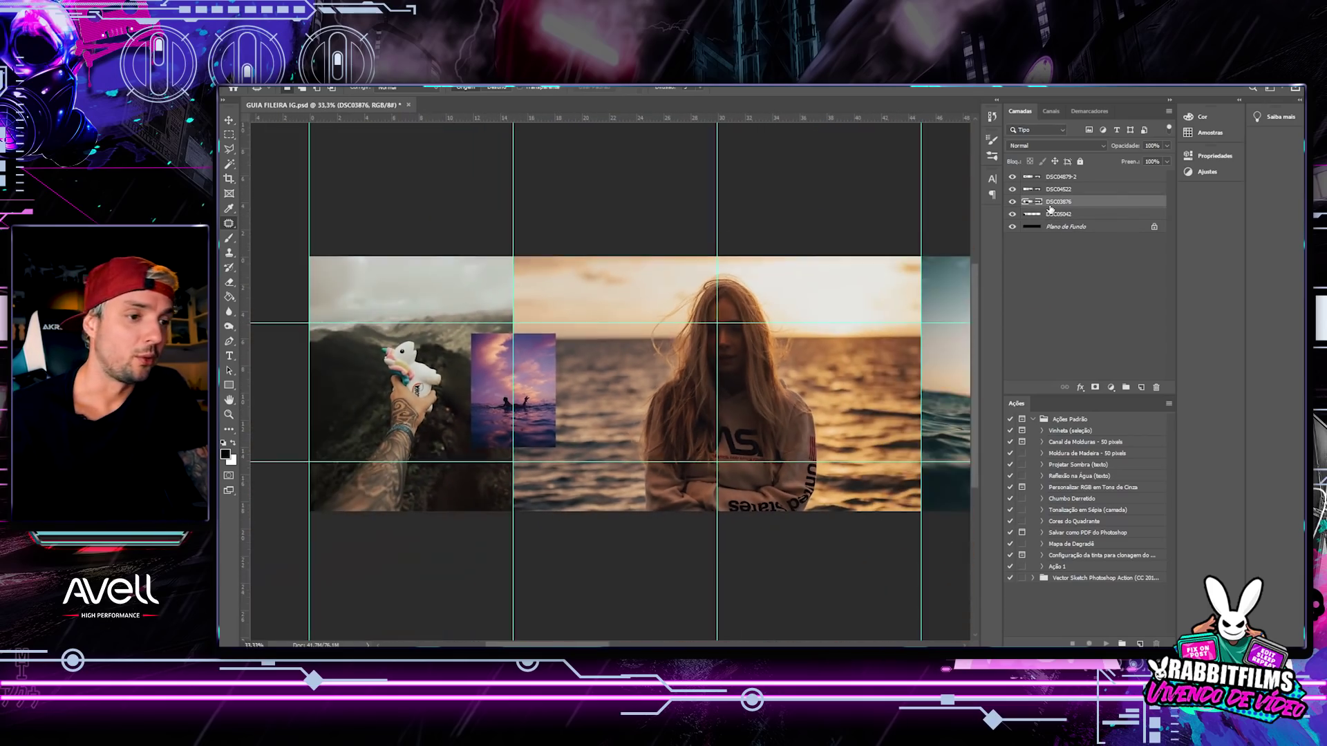
{"action": "key", "text": "ctrl+t"}
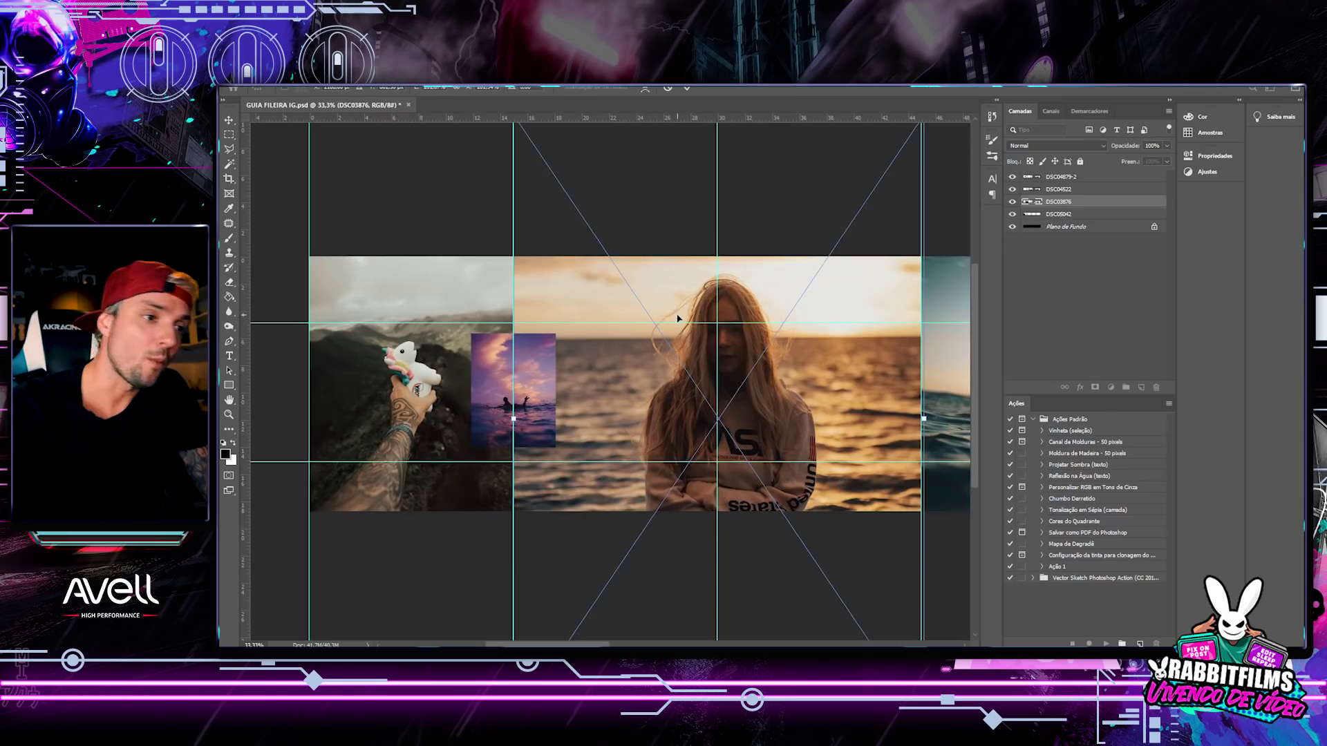
{"action": "key", "text": "ctrl+minus"}
{"action": "left_click_drag", "start_coordinate": [536, 182], "coordinate": [454, 90]}
{"action": "left_click_drag", "start_coordinate": [665, 350], "coordinate": [657, 404]}
{"action": "key", "text": "Return"}
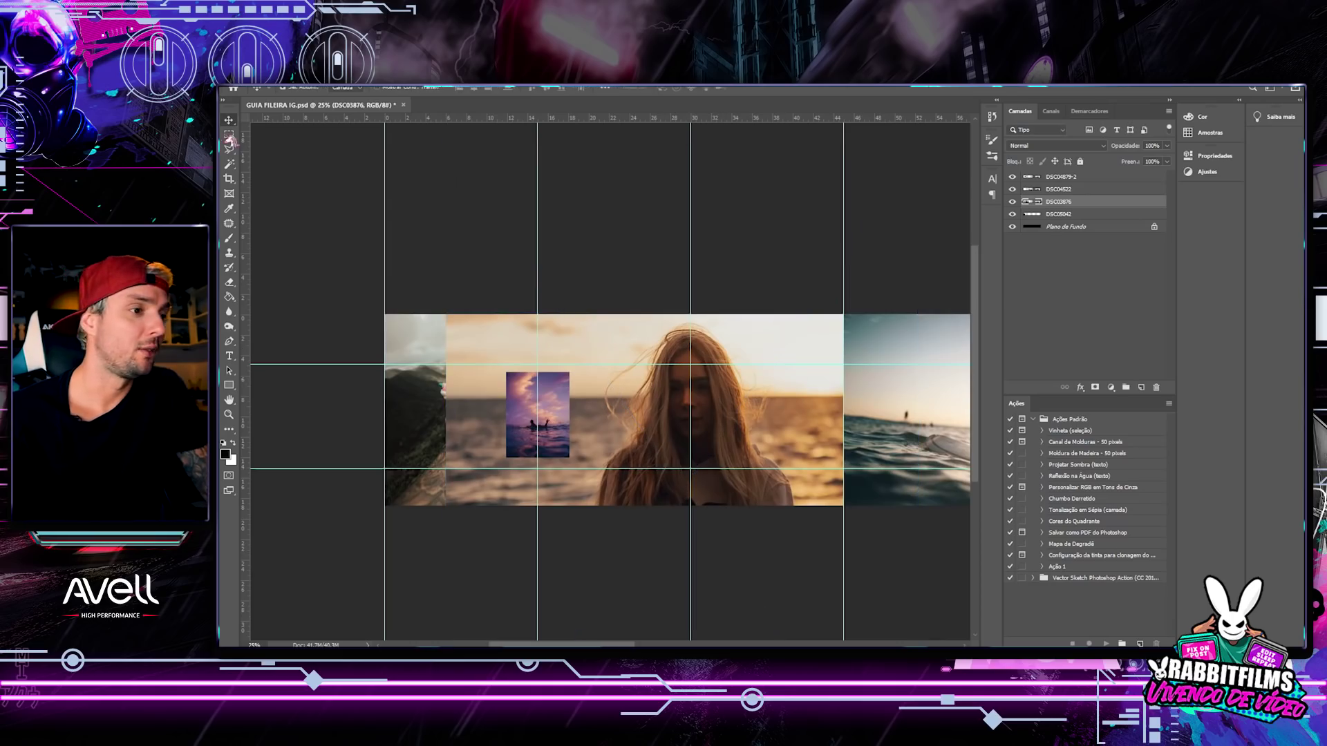
- Rasterize the DSC03876 layer and delete the part of it that overlaps the first panel
{"action": "left_click_drag", "start_coordinate": [365, 191], "coordinate": [577, 560]}
{"action": "key", "text": "Delete"}
{"action": "left_click", "coordinate": [766, 293]}
{"action": "right_click", "coordinate": [1069, 203]}
{"action": "left_click", "coordinate": [1110, 369]}
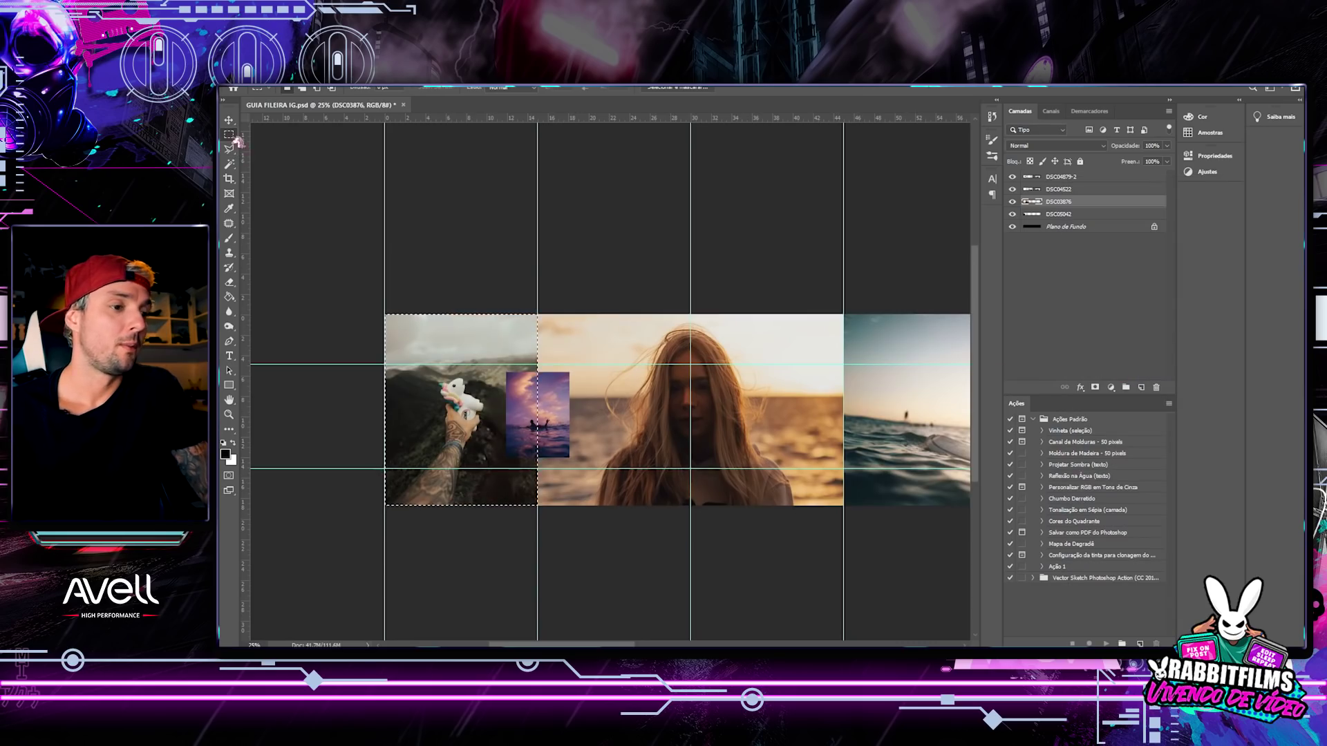
- Examine the enlarged portrait's detail and its edges against the neighbouring panels, including the strip as a whole
{"action": "key", "text": "ctrl+plus"}
{"action": "key", "text": "ctrl+plus"}
{"action": "key", "text": "ctrl+plus"}
{"action": "key", "text": "ctrl+plus"}
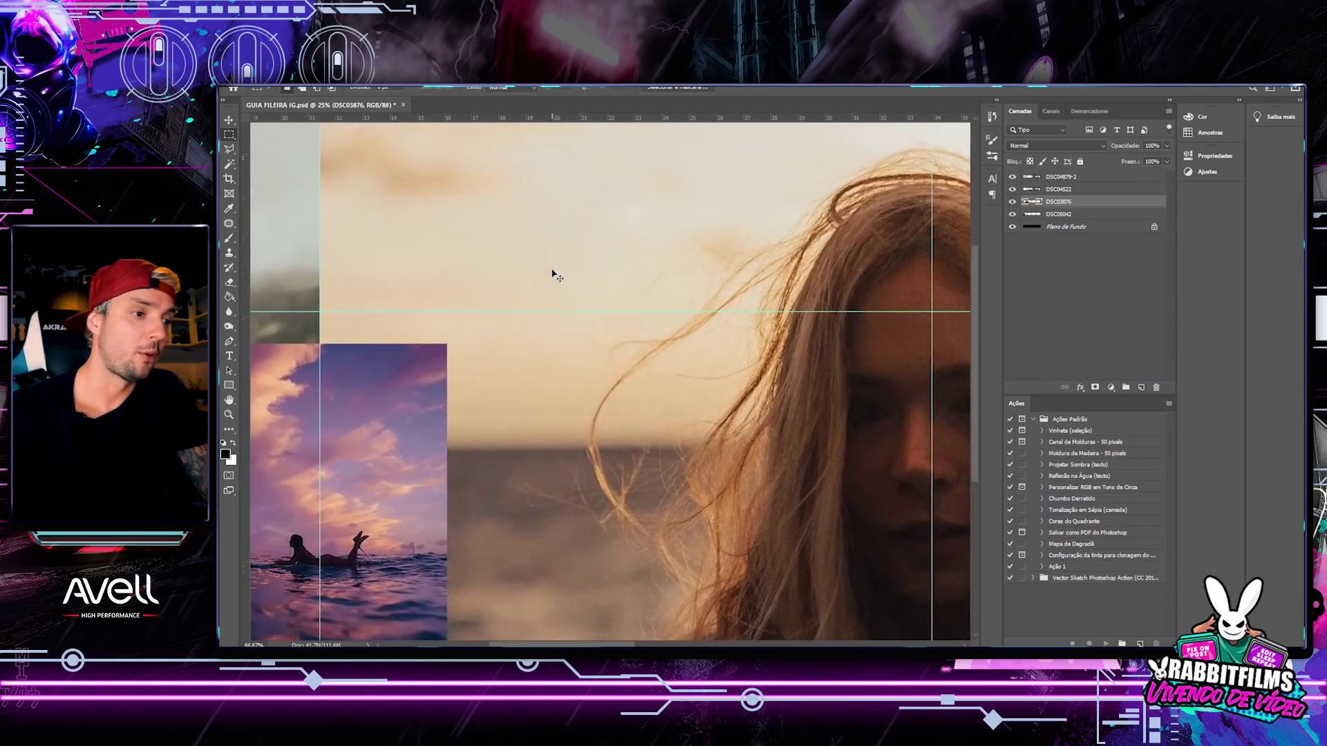
{"action": "left_click_drag", "start_coordinate": [521, 289], "coordinate": [561, 190]}
{"action": "left_click_drag", "start_coordinate": [885, 361], "coordinate": [409, 326]}
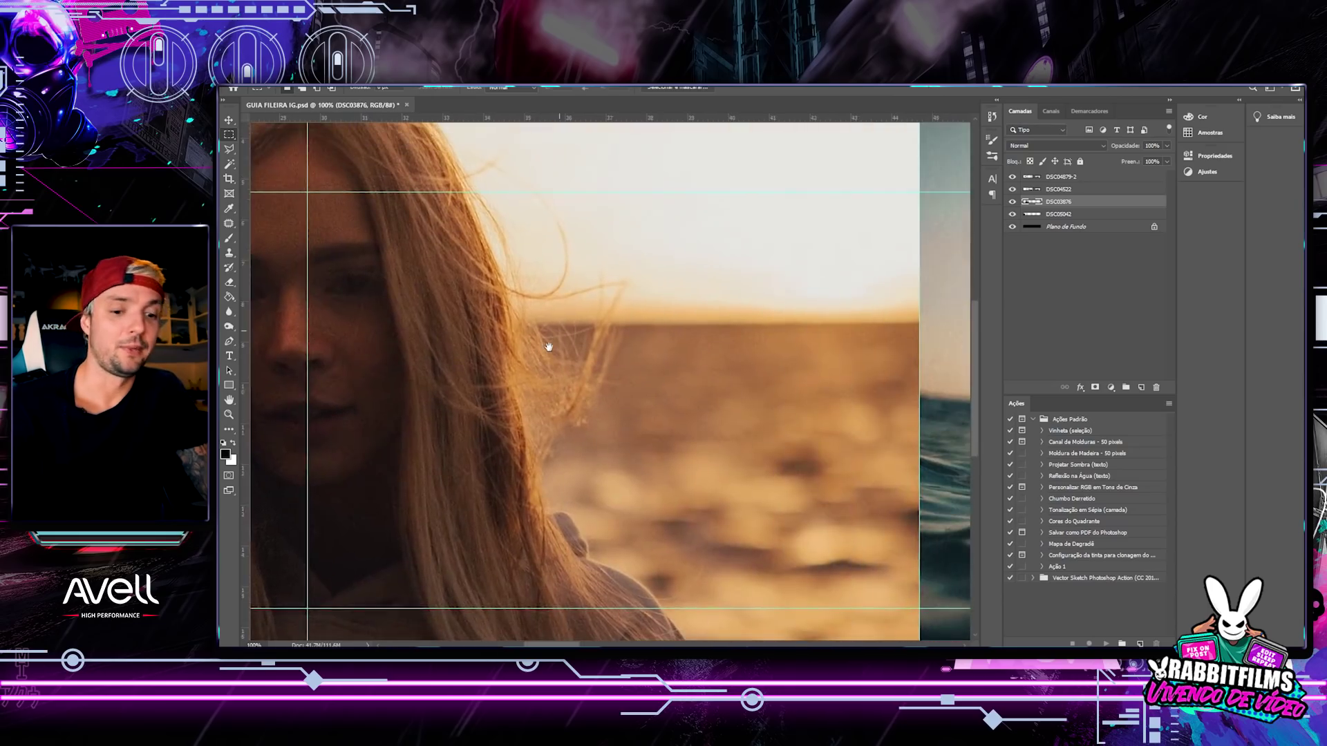
{"action": "key", "text": "ctrl+minus"}
{"action": "scroll", "coordinate": [562, 346], "scroll_direction": "down", "scroll_amount": 4}
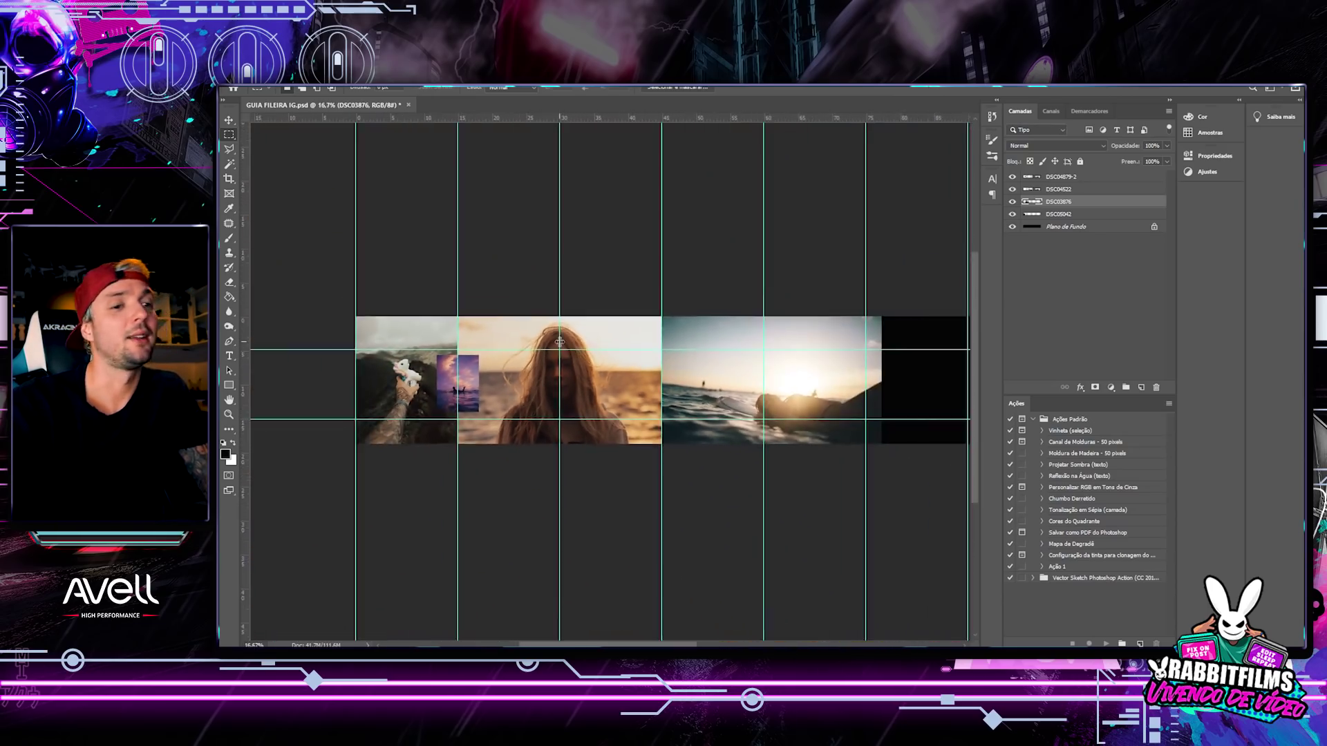
{"action": "scroll", "coordinate": [559, 341], "scroll_direction": "up", "scroll_amount": 1}
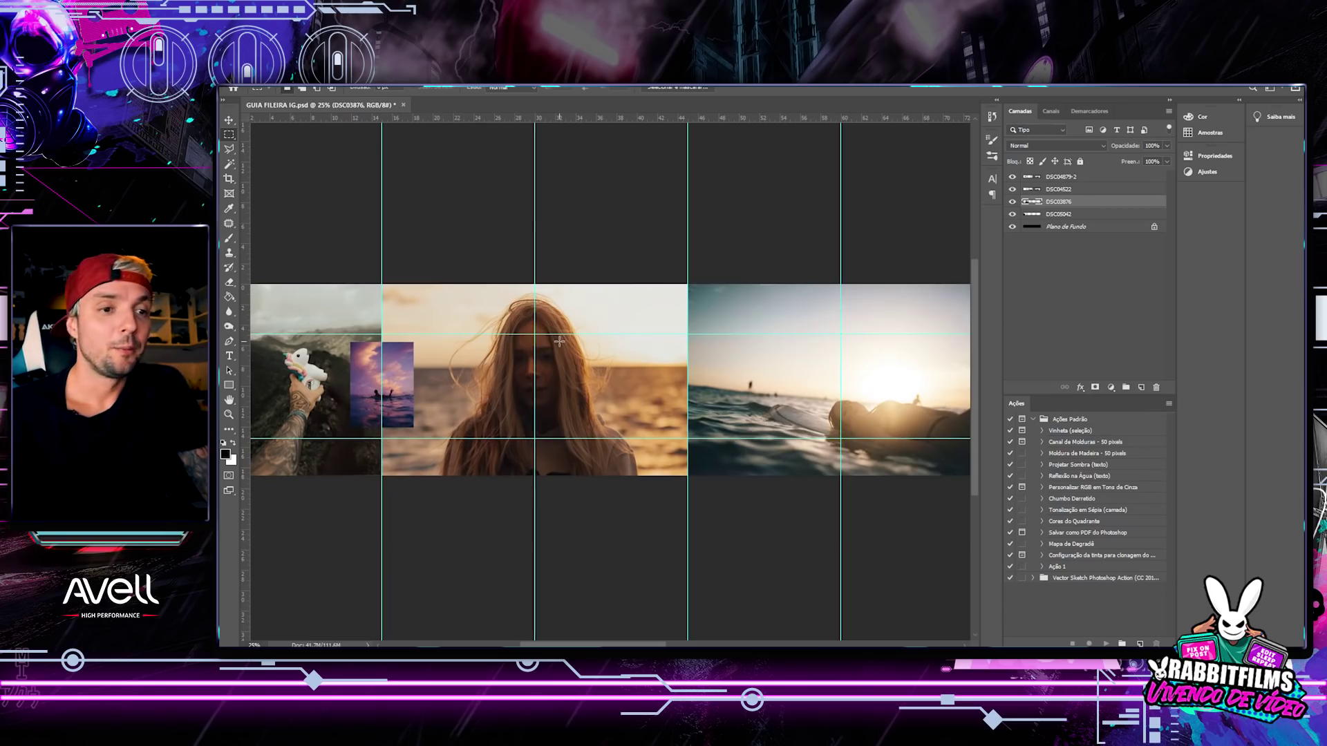
- Add a new layer above DSC04879-2 and use Apply Image to stamp the merged strip onto it
{"action": "left_click", "coordinate": [1076, 178]}
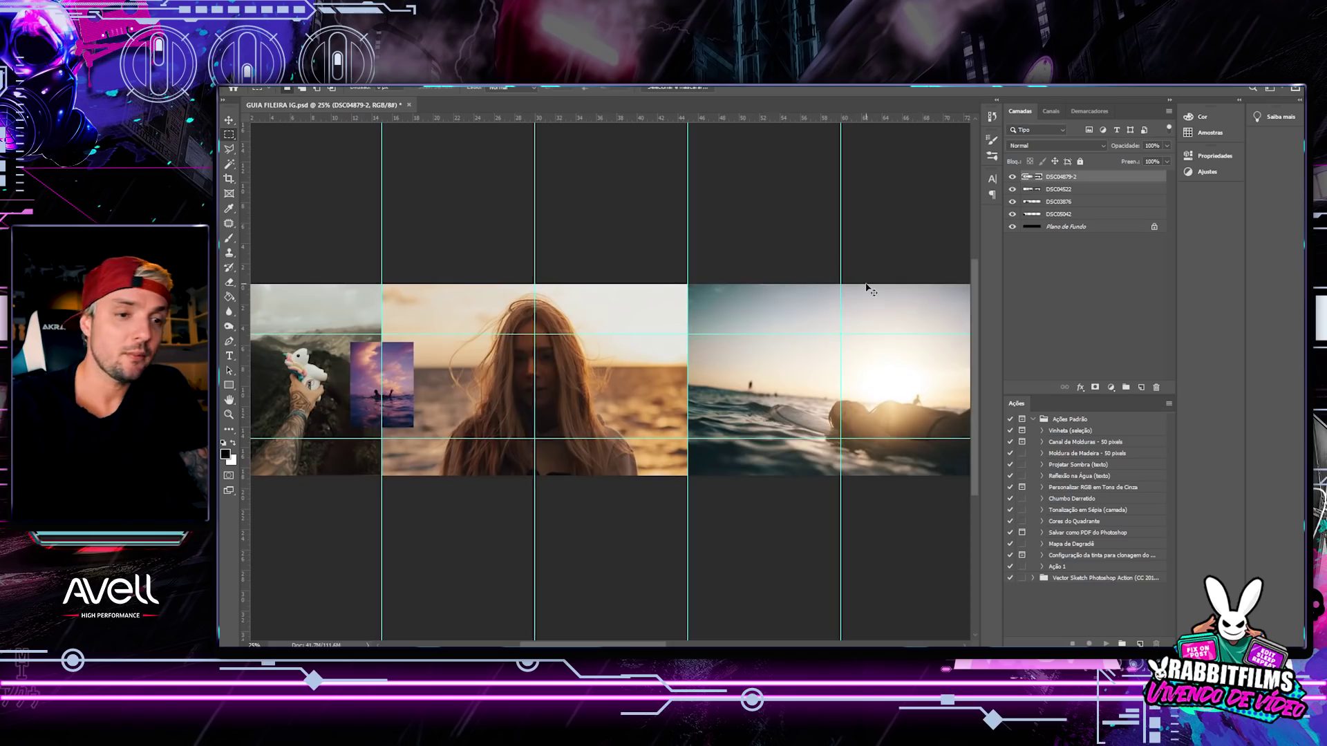
{"action": "key", "text": "ctrl+minus"}
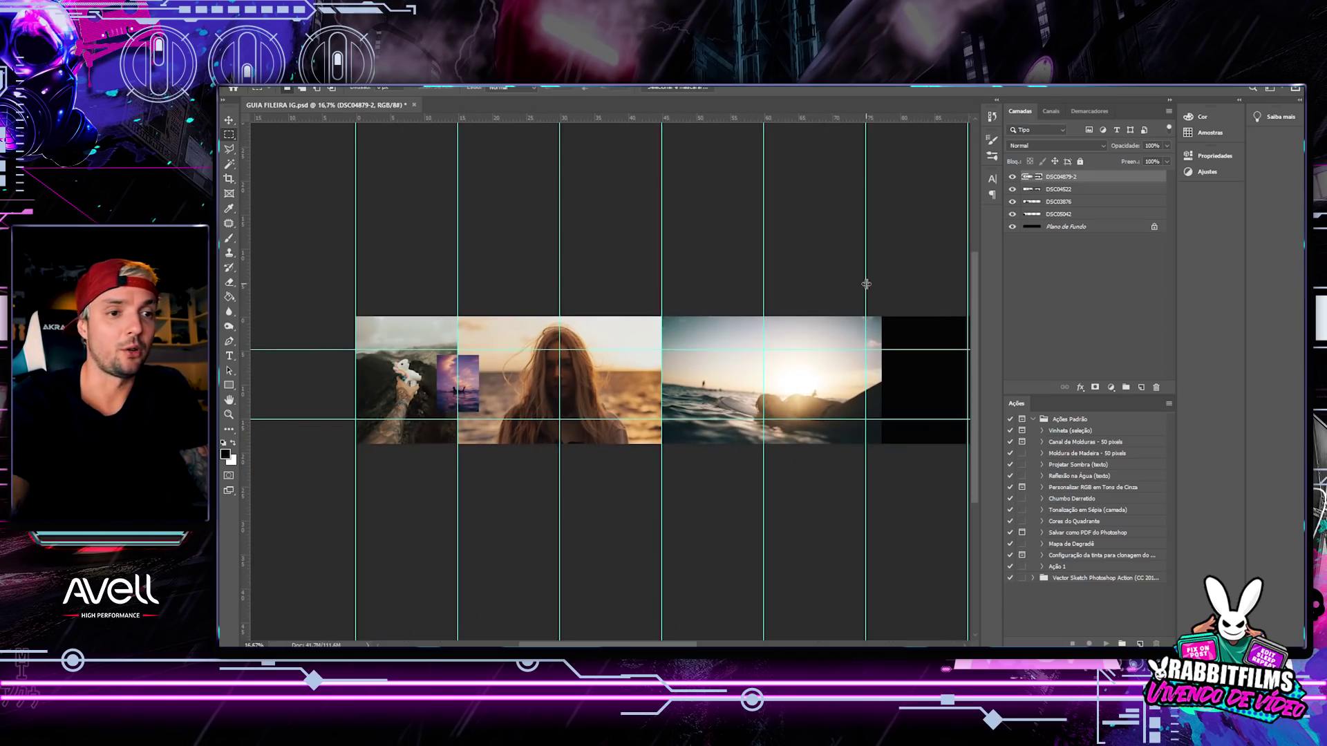
{"action": "key", "text": "ctrl+shift+n"}
{"action": "key", "text": "Return"}
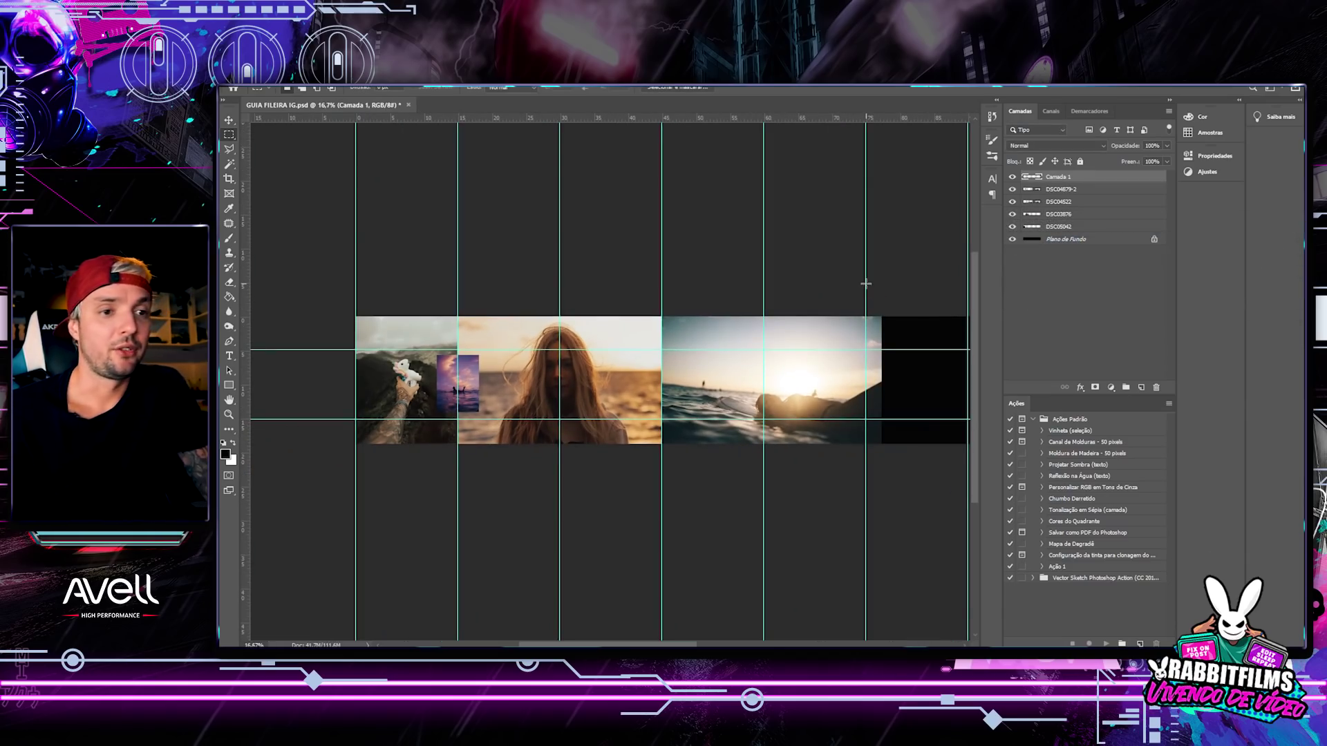
{"action": "left_click", "coordinate": [342, 86]}
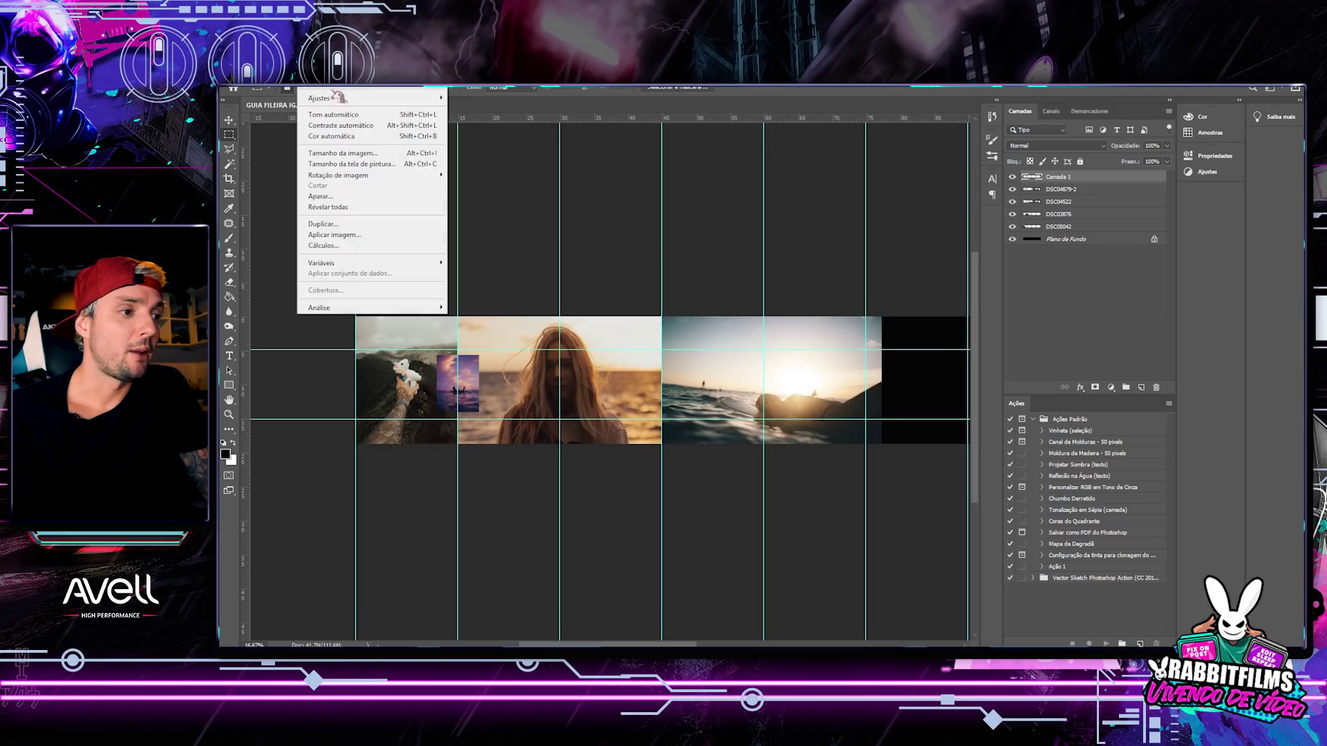
{"action": "left_click", "coordinate": [390, 237]}
{"action": "left_click", "coordinate": [864, 220]}
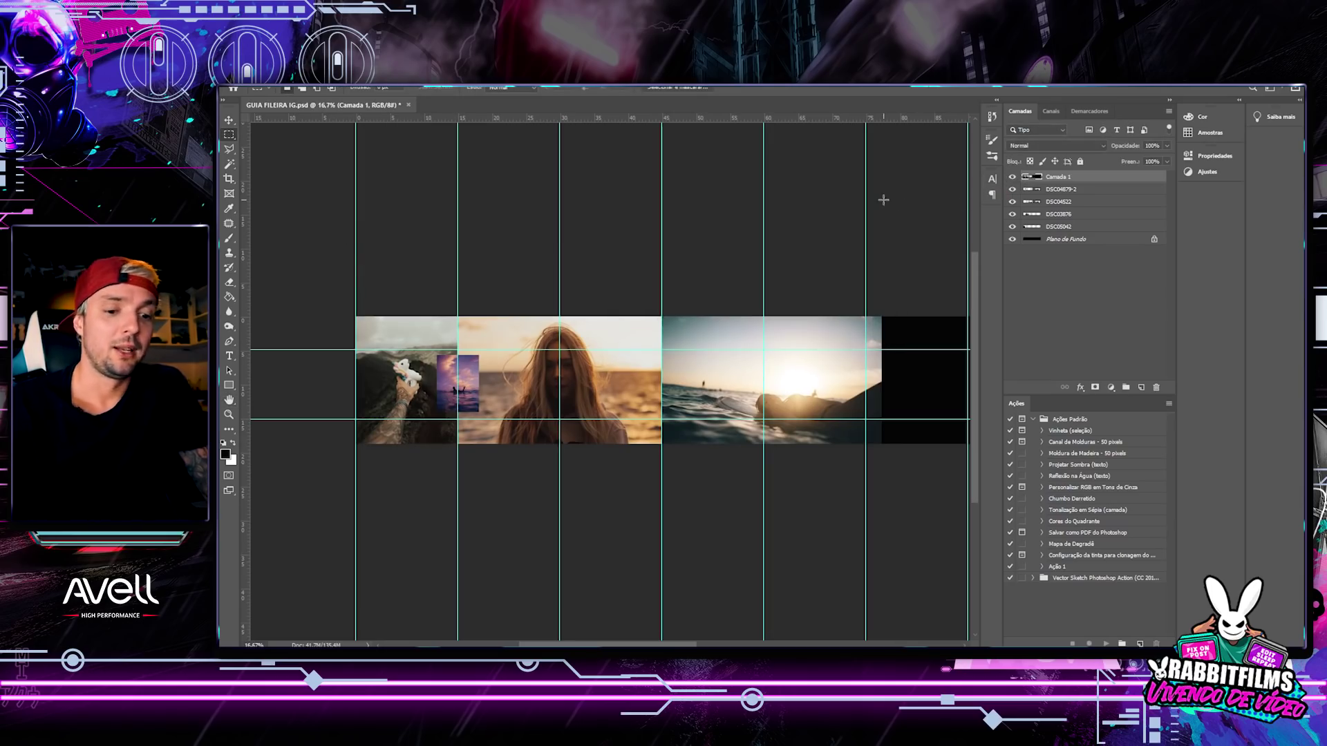
- Select the first panel of the merged strip exactly between its guides and copy it
{"action": "key", "text": "ctrl+plus"}
{"action": "left_click_drag", "start_coordinate": [641, 218], "coordinate": [850, 249]}
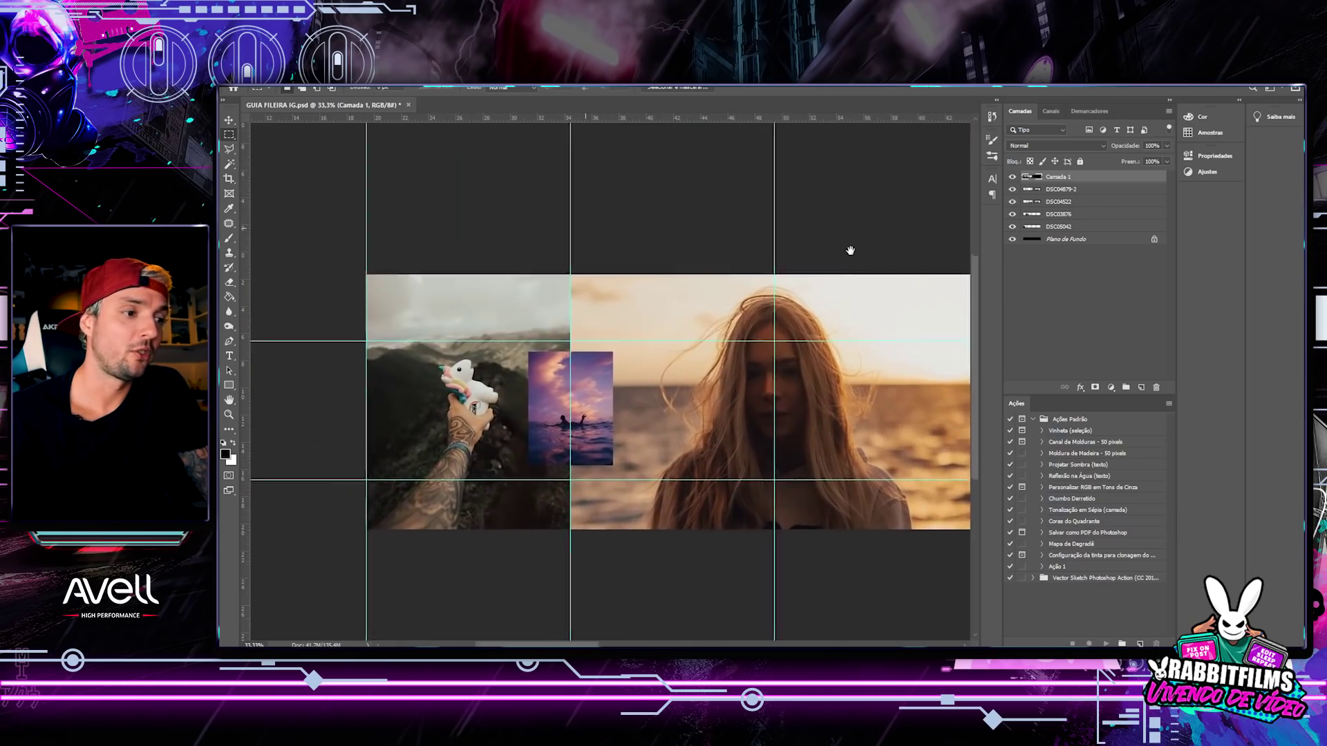
{"action": "left_click_drag", "start_coordinate": [371, 282], "coordinate": [584, 537]}
{"action": "left_click_drag", "start_coordinate": [371, 281], "coordinate": [575, 537]}
- Create a 1080 x 1350 pixel document at 72 ppi and paste the first panel into it
{"action": "left_click", "coordinate": [253, 86]}
{"action": "left_click", "coordinate": [281, 92]}
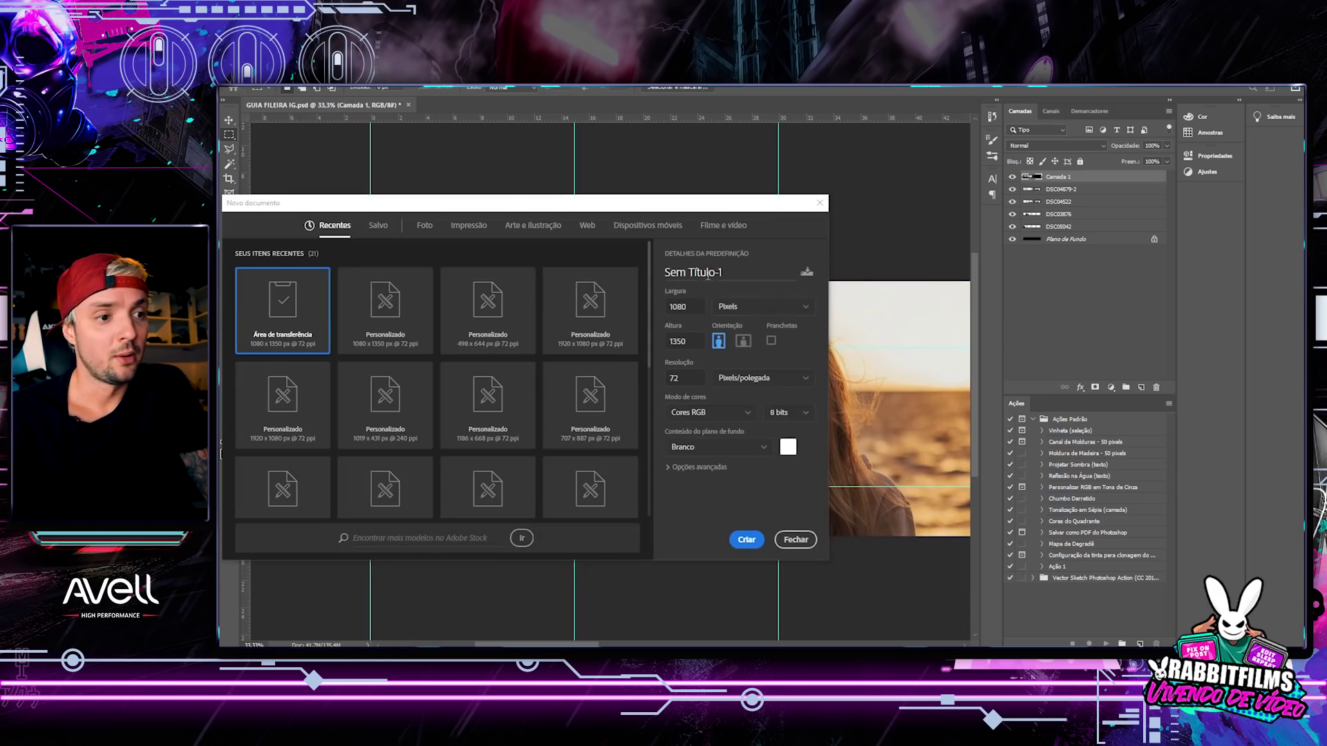
{"action": "left_click", "coordinate": [741, 539]}
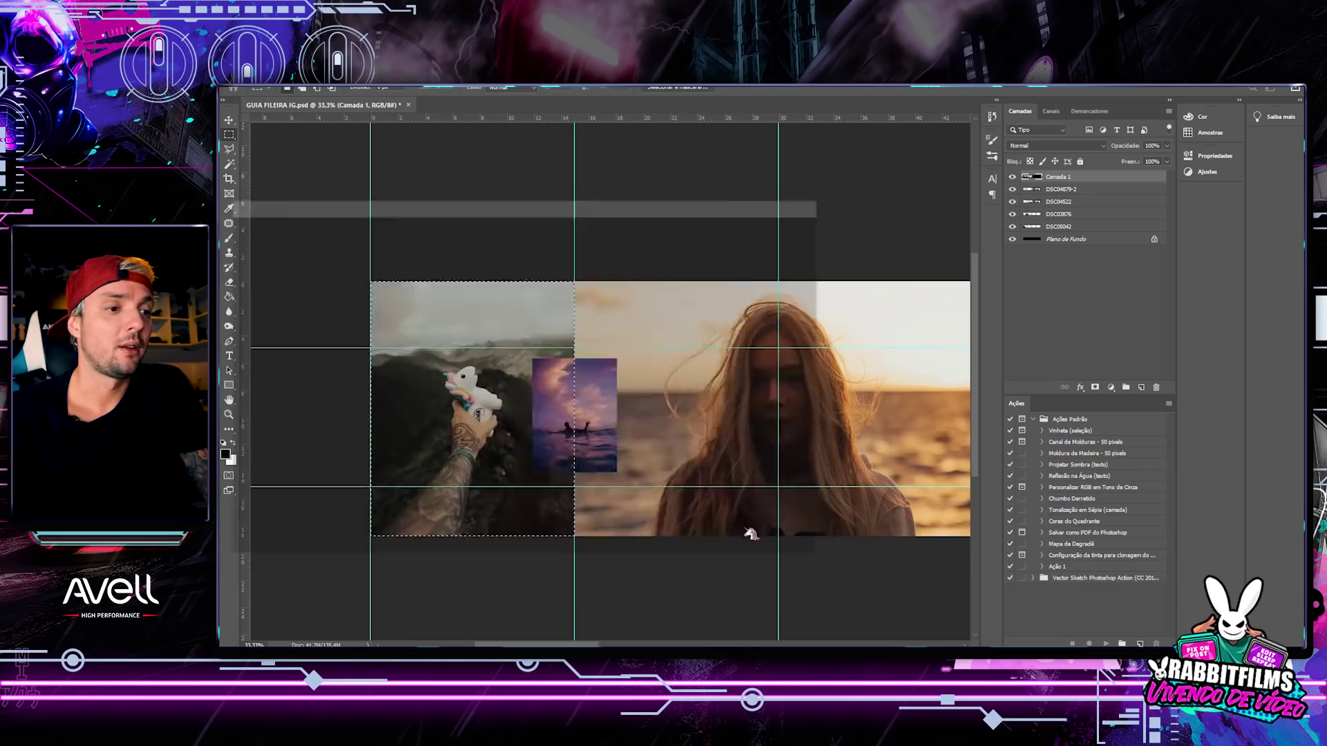
{"action": "key", "text": "ctrl+v"}
{"action": "key", "text": "ctrl+minus"}
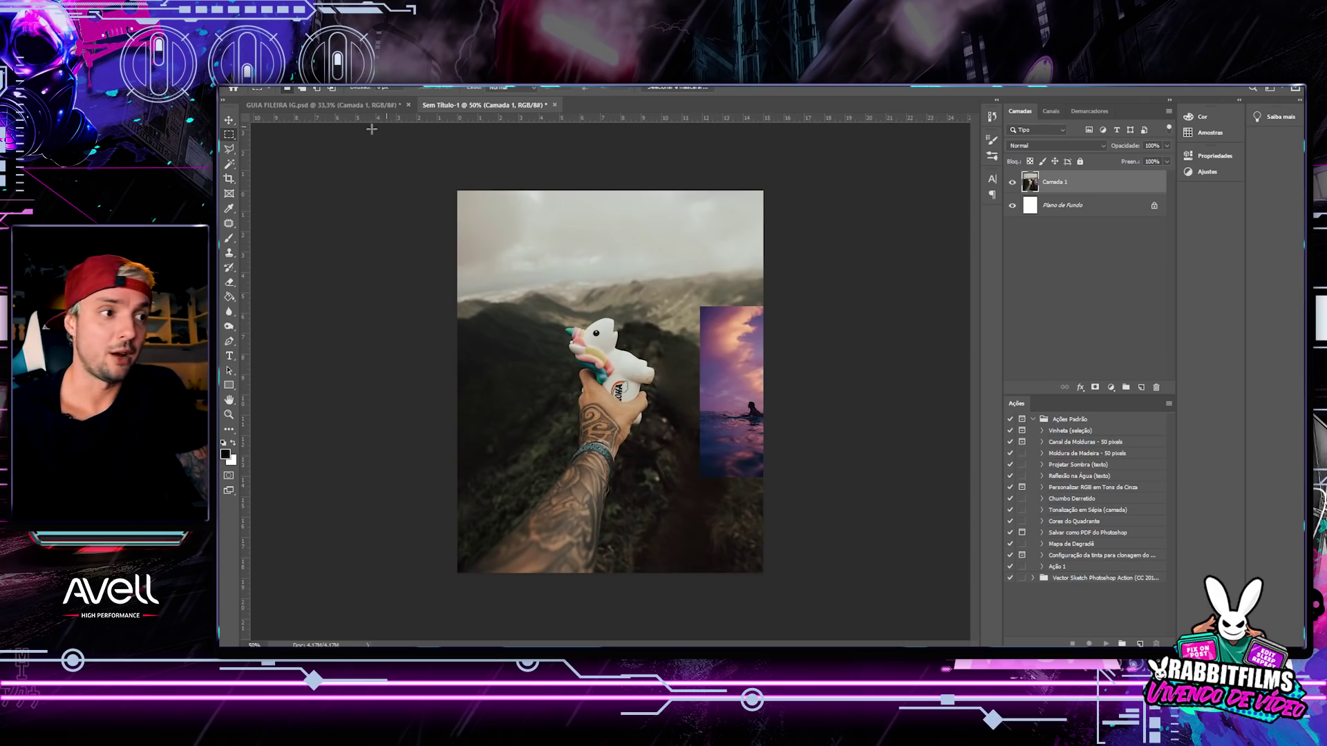
- Copy the second panel from the GUIA FILEIRA IG strip and paste it into the new 1080 x 1350 document
{"action": "left_click", "coordinate": [319, 105]}
{"action": "left_click_drag", "start_coordinate": [747, 538], "coordinate": [774, 568]}
{"action": "key", "text": "ctrl+c"}
{"action": "left_click", "coordinate": [483, 105]}
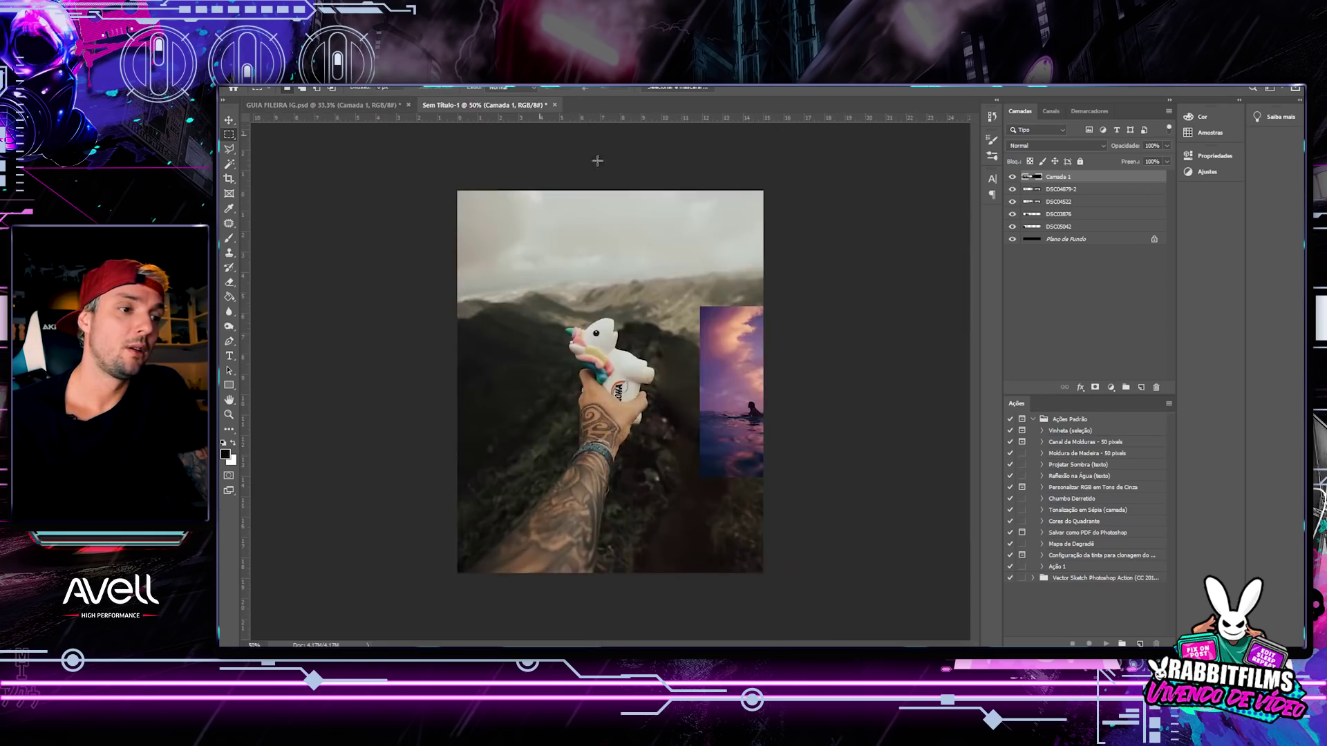
{"action": "key", "text": "ctrl+v"}
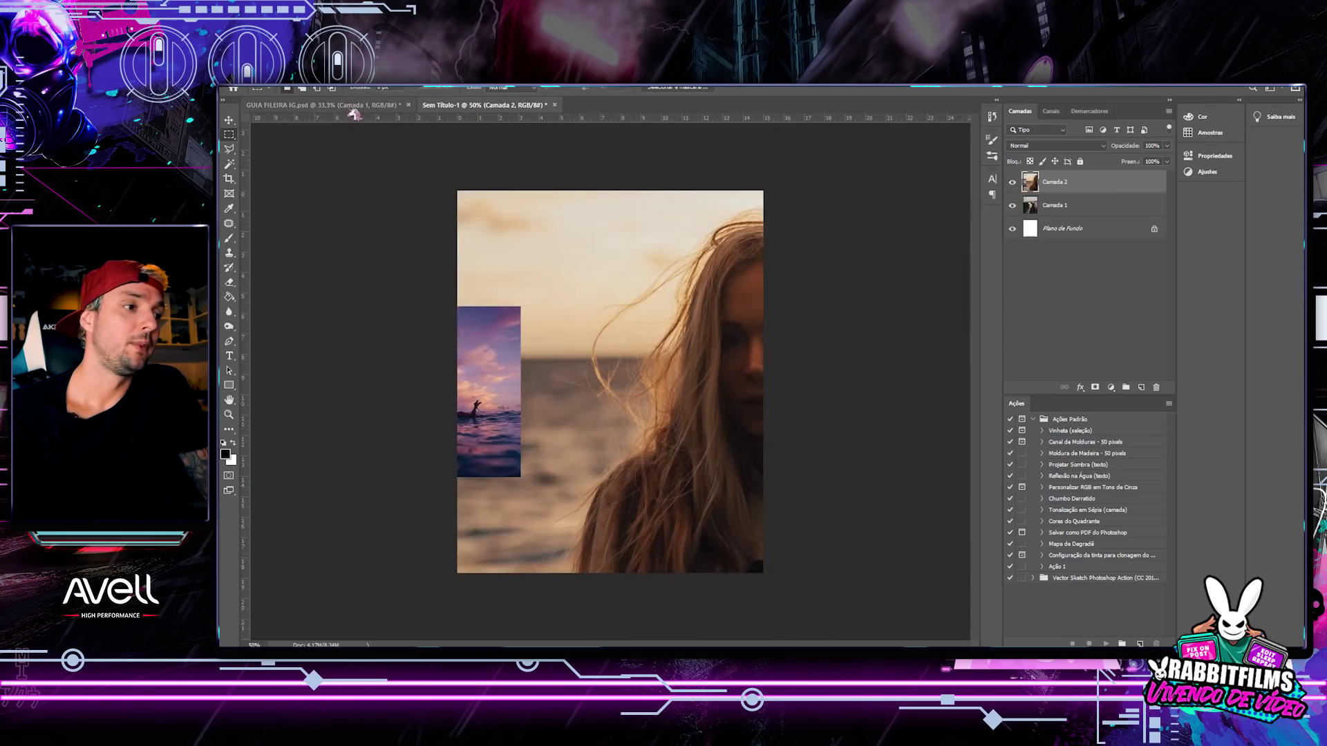
- Copy the third panel from the merged strip and paste it as another layer in the 1080 x 1350 document
{"action": "left_click", "coordinate": [351, 106]}
{"action": "left_click_drag", "start_coordinate": [786, 253], "coordinate": [743, 231]}
{"action": "left_click_drag", "start_coordinate": [532, 220], "coordinate": [735, 544]}
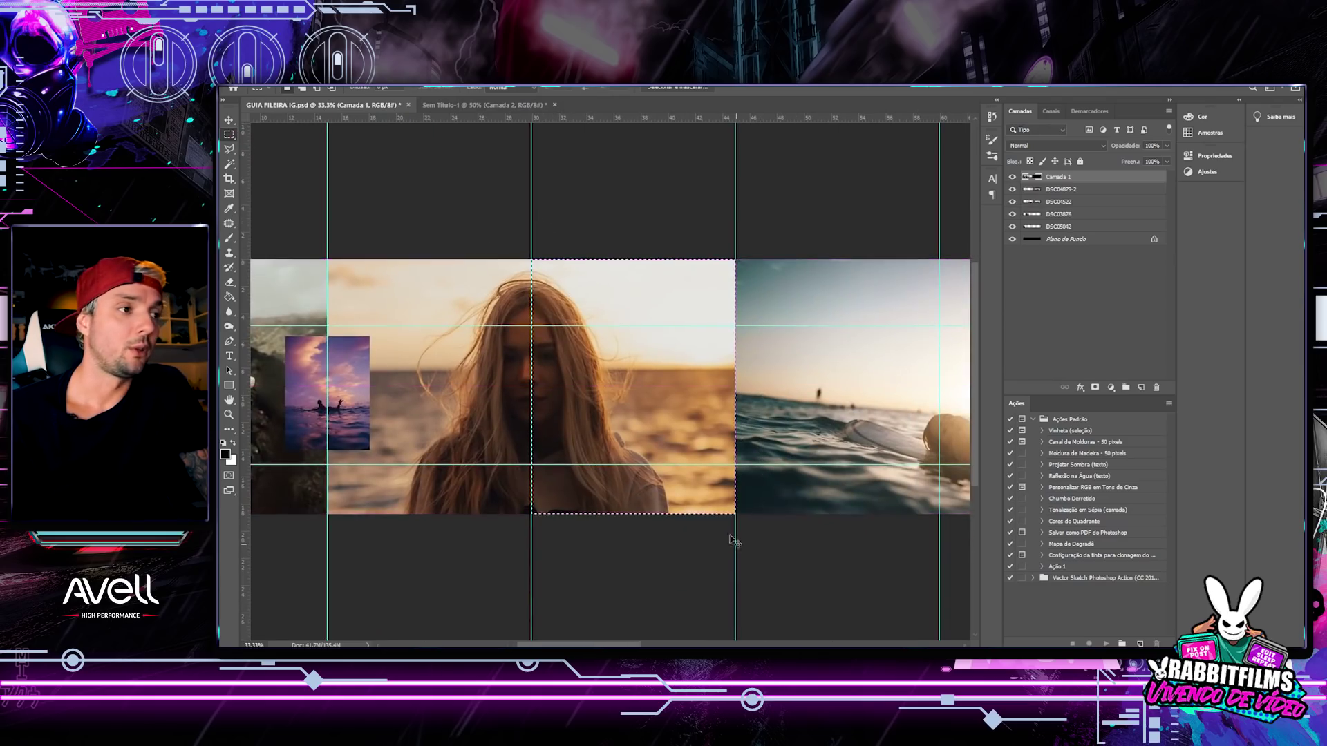
{"action": "left_click", "coordinate": [257, 79]}
{"action": "left_click", "coordinate": [271, 83]}
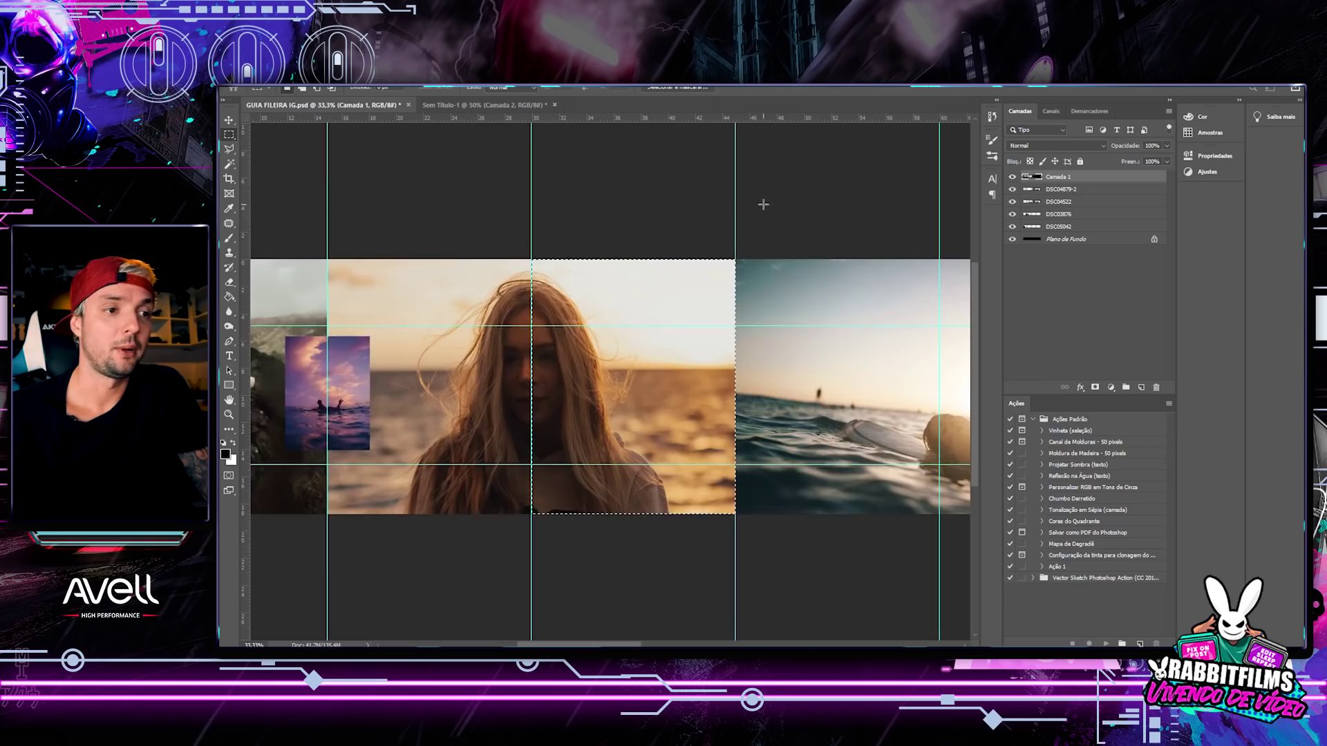
{"action": "left_click", "coordinate": [795, 542]}
{"action": "left_click", "coordinate": [522, 105]}
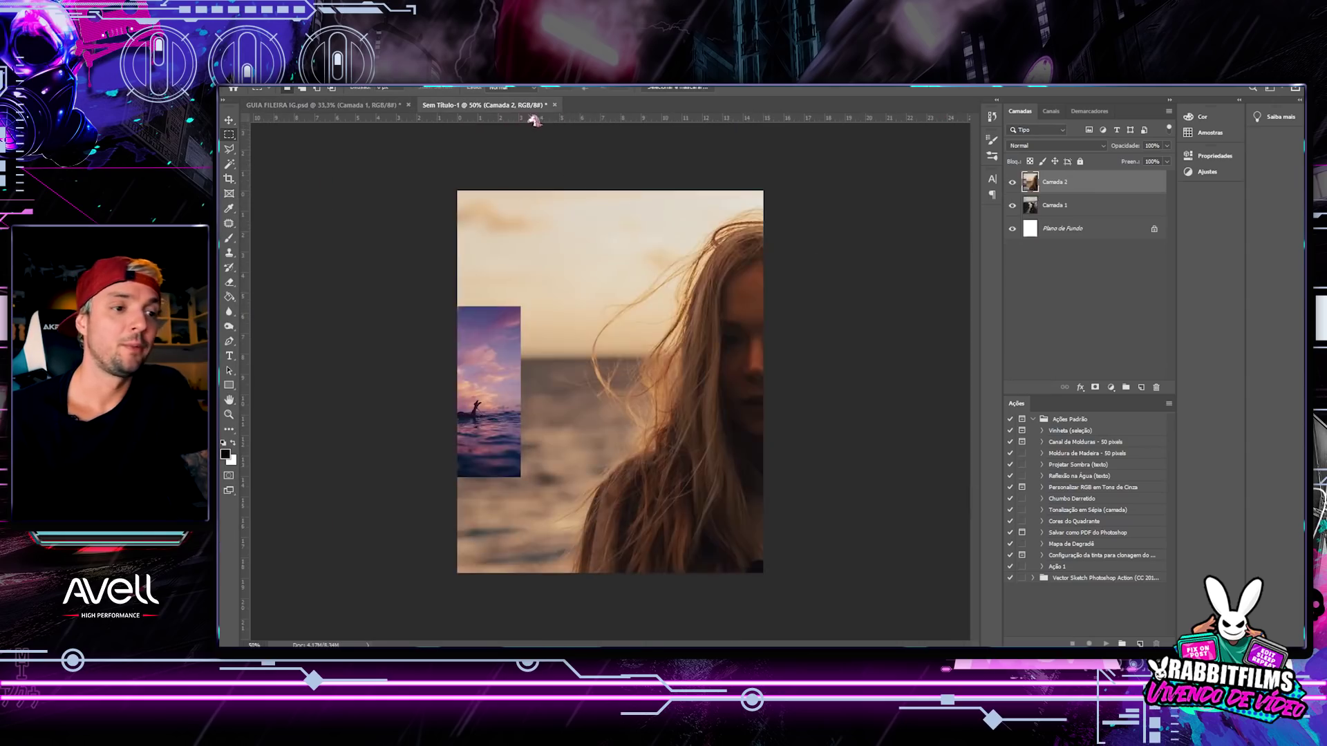
{"action": "key", "text": "ctrl+v"}
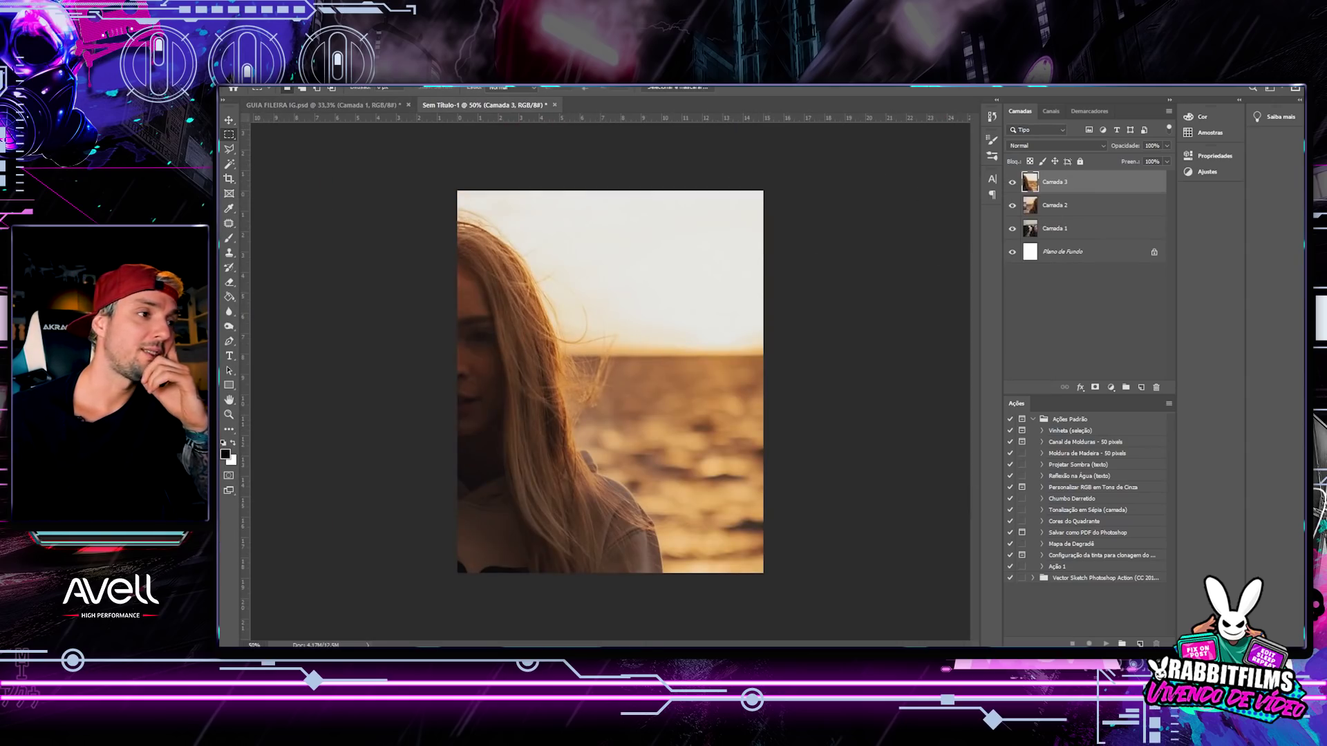
- Save the panel document as a JPEG named "teste youtube" in the post hawaii 2 folder at maximum quality 12, progressive format
{"action": "left_click", "coordinate": [257, 79]}
{"action": "left_click", "coordinate": [290, 201]}
{"action": "left_click", "coordinate": [574, 475]}
{"action": "type", "text": "tes"}
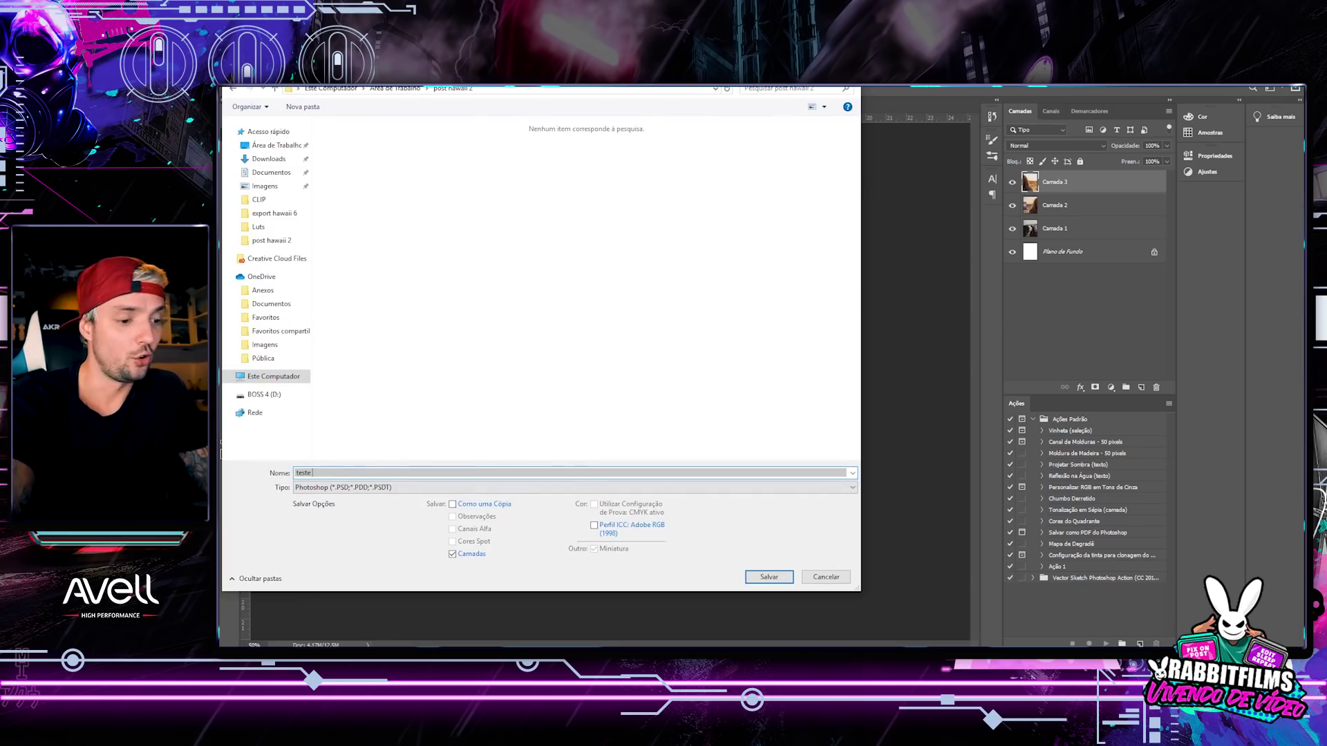
{"action": "type", "text": "teste youtube"}
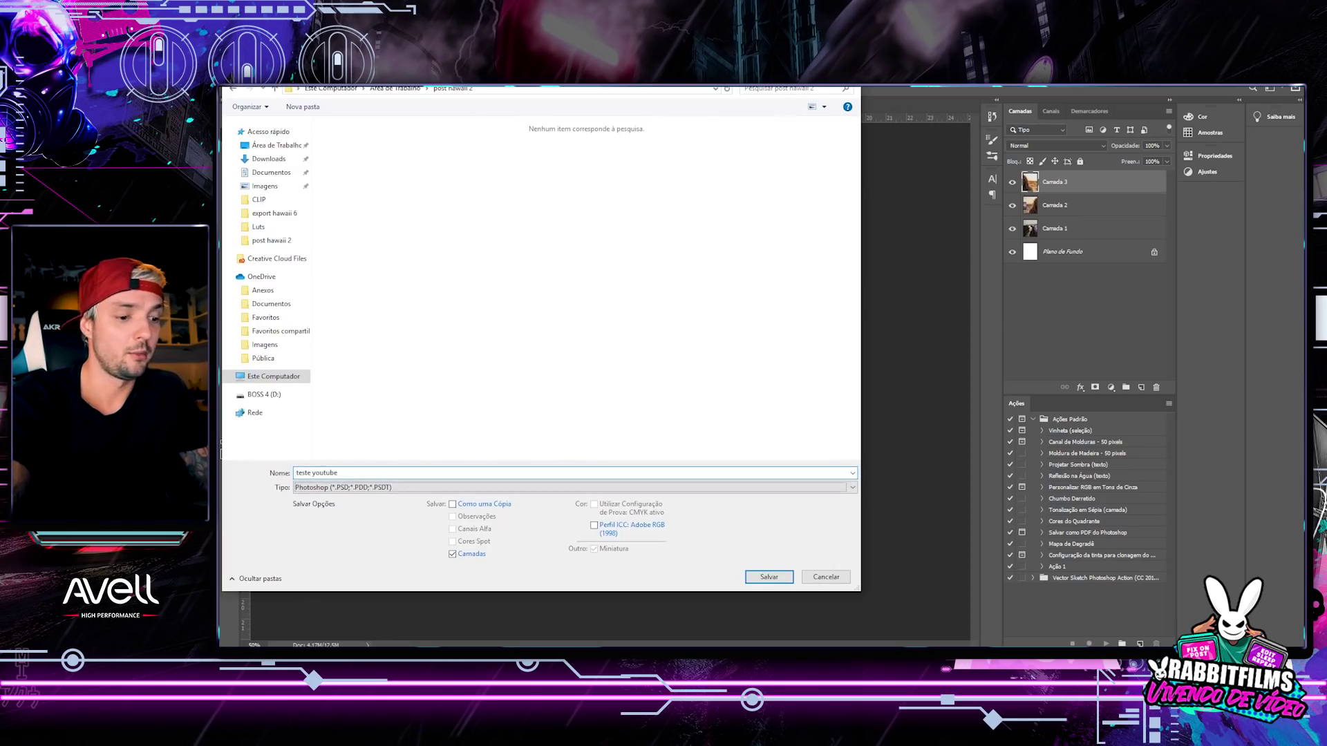
{"action": "type", "text": "j"}
{"action": "key", "text": "Return"}
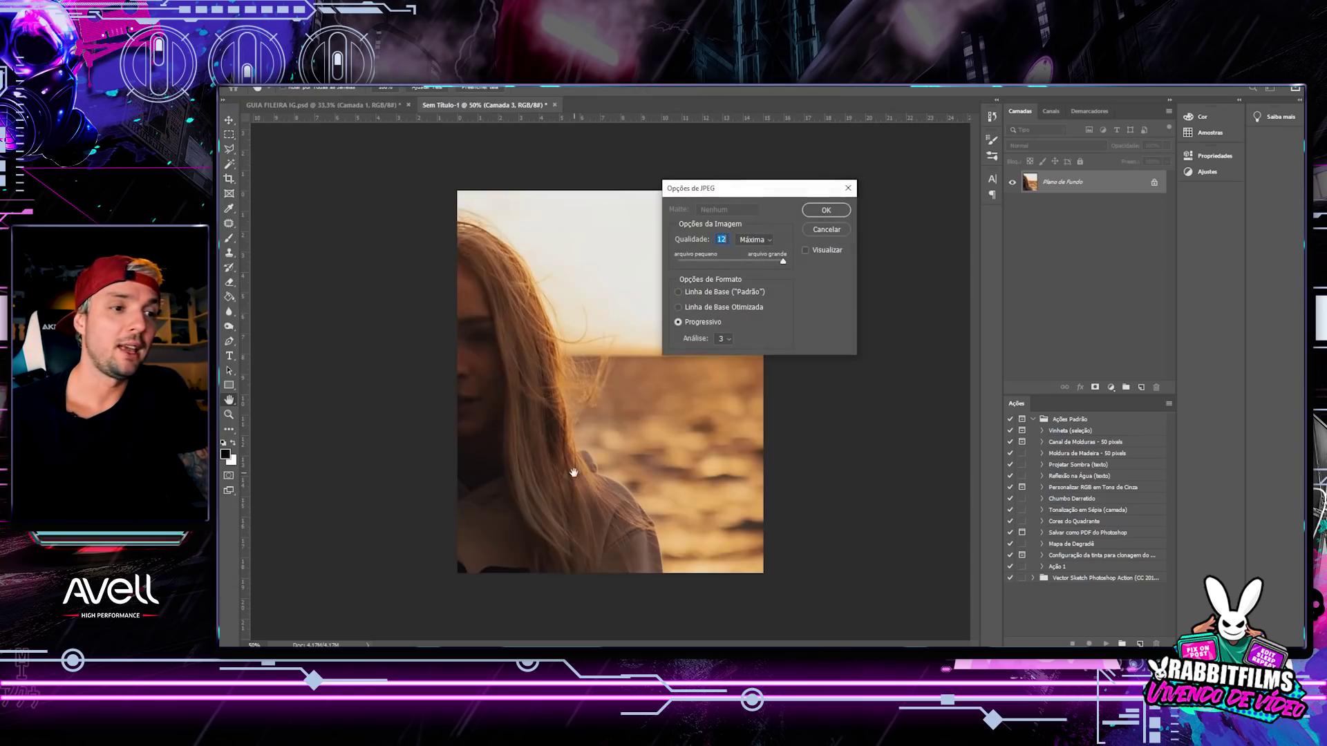
{"action": "left_click", "coordinate": [829, 211]}
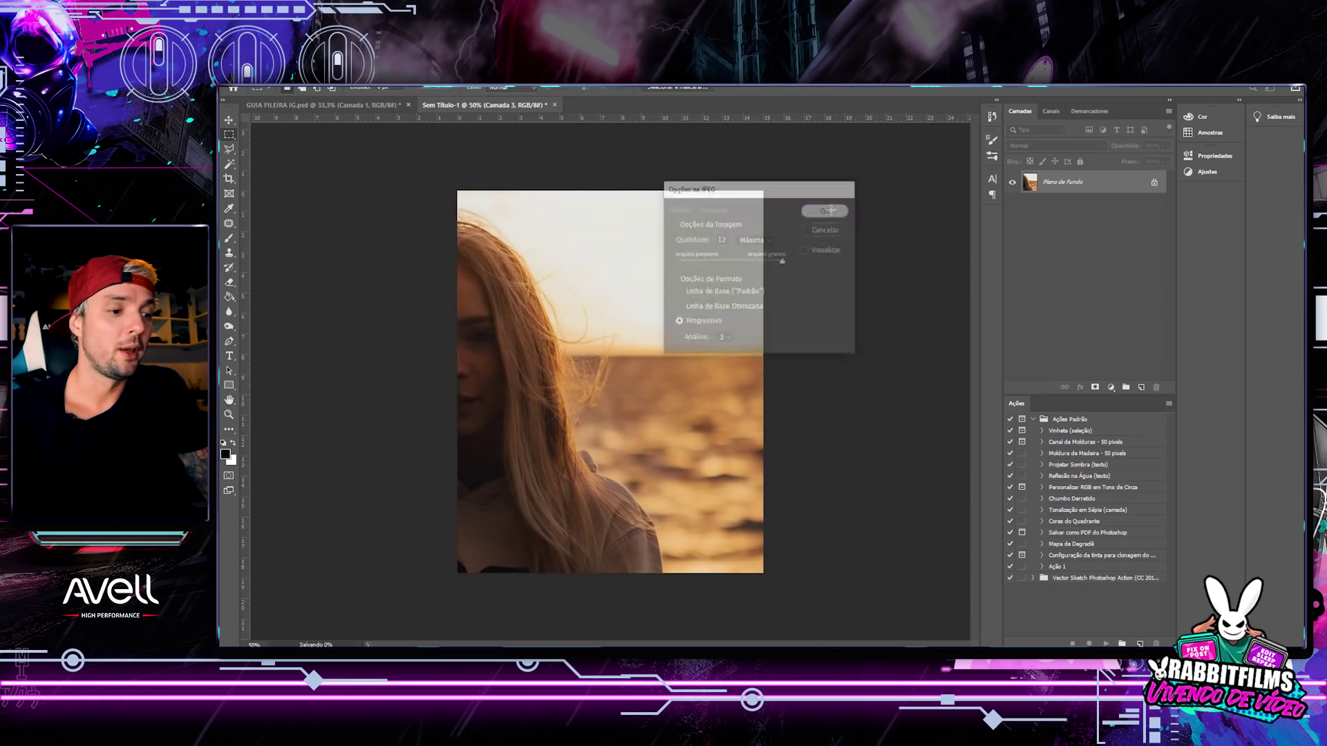
- Switch to File Explorer and locate the exported "teste youtube" image in the desktop's post hawaii 2 folder
{"action": "mouse_move", "coordinate": [905, 647]}
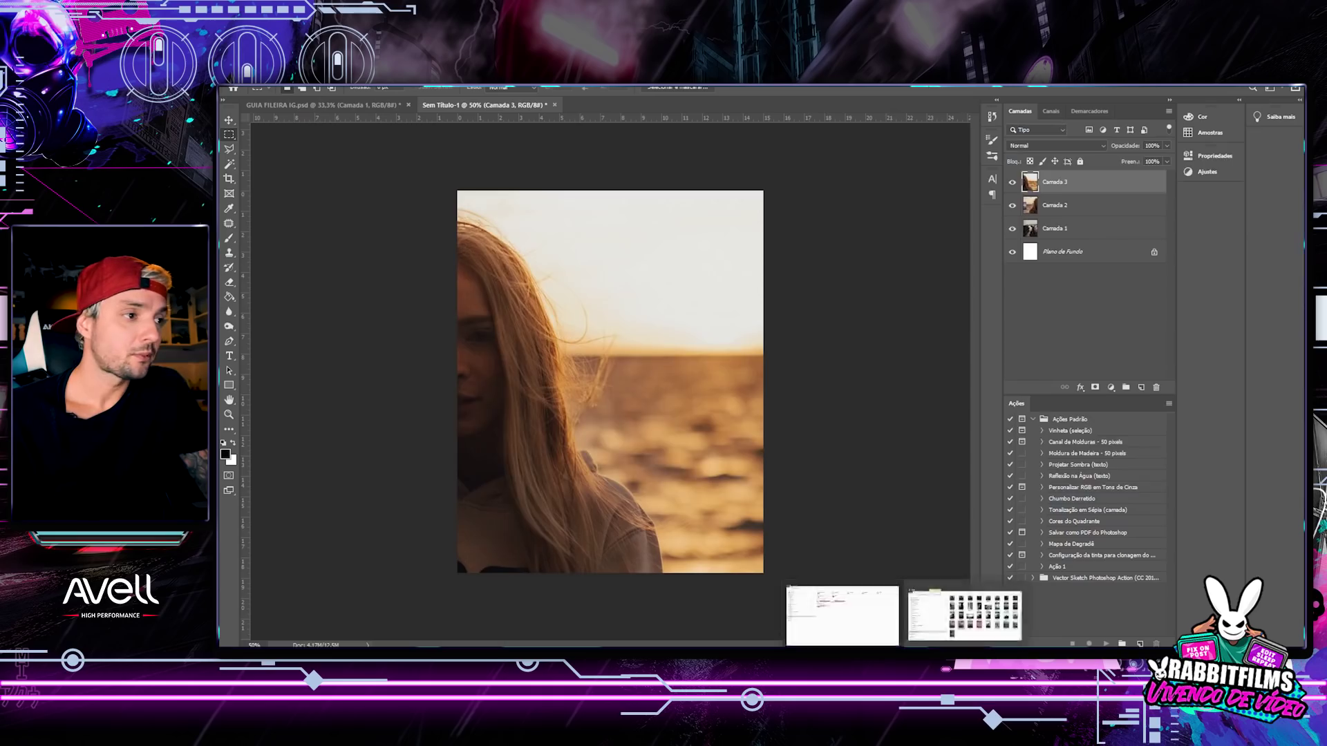
{"action": "left_click", "coordinate": [965, 614]}
{"action": "left_click", "coordinate": [553, 214]}
{"action": "left_click", "coordinate": [953, 248]}
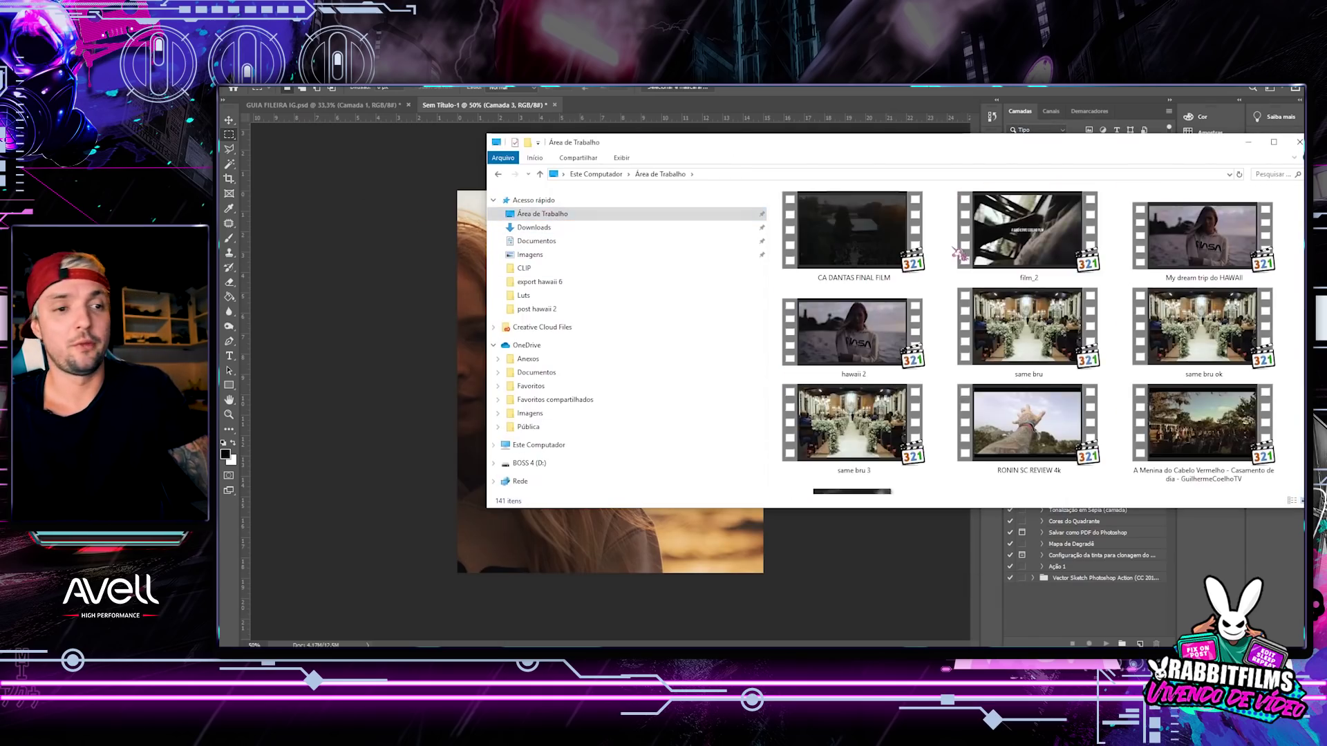
{"action": "type", "text": "pos"}
{"action": "scroll", "coordinate": [1134, 328], "scroll_direction": "up", "scroll_amount": 10}
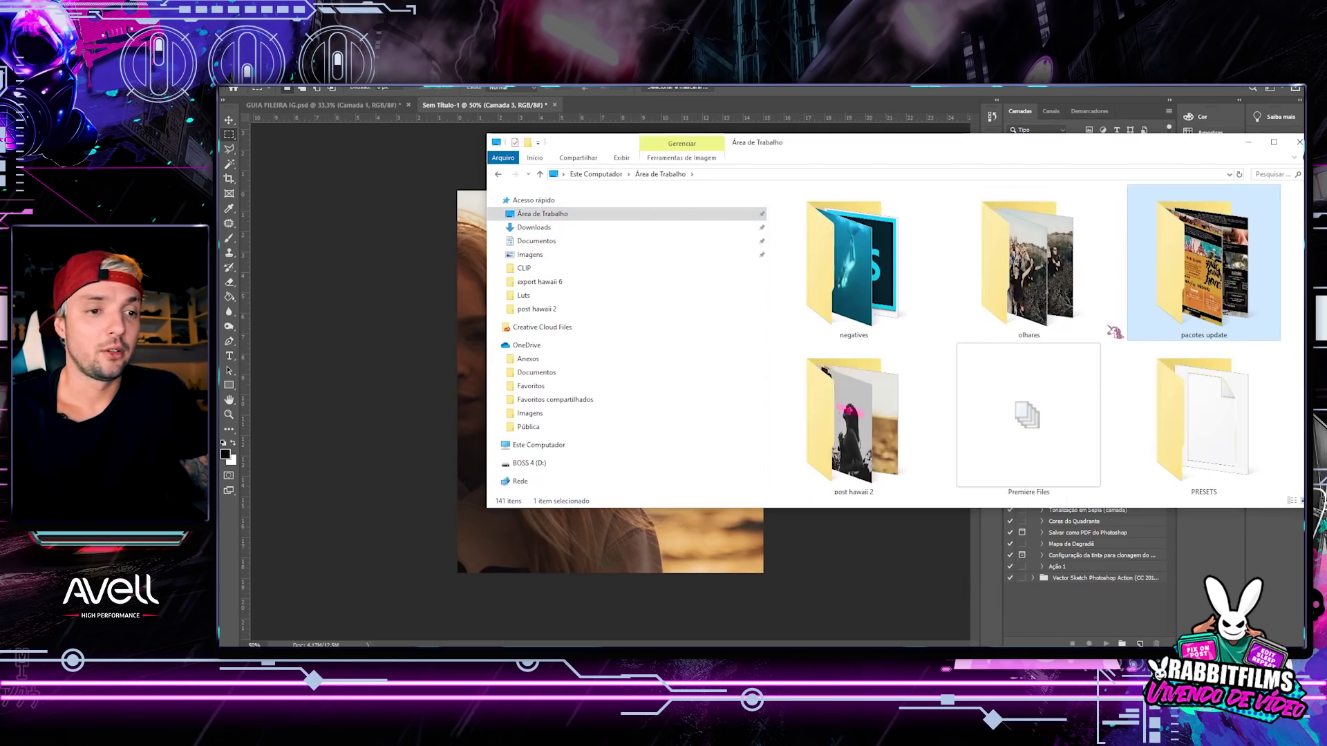
{"action": "left_click", "coordinate": [852, 408]}
{"action": "double_click", "coordinate": [863, 446]}
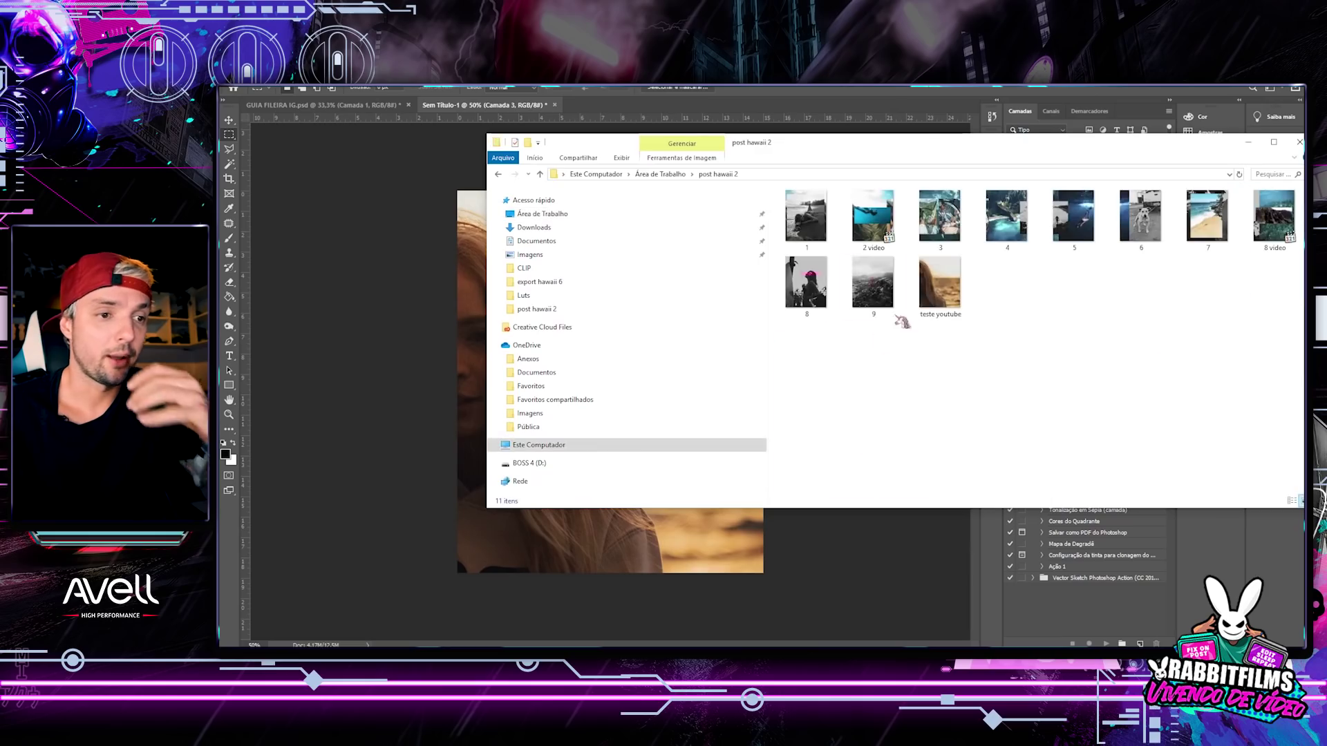
{"action": "left_click", "coordinate": [941, 304]}
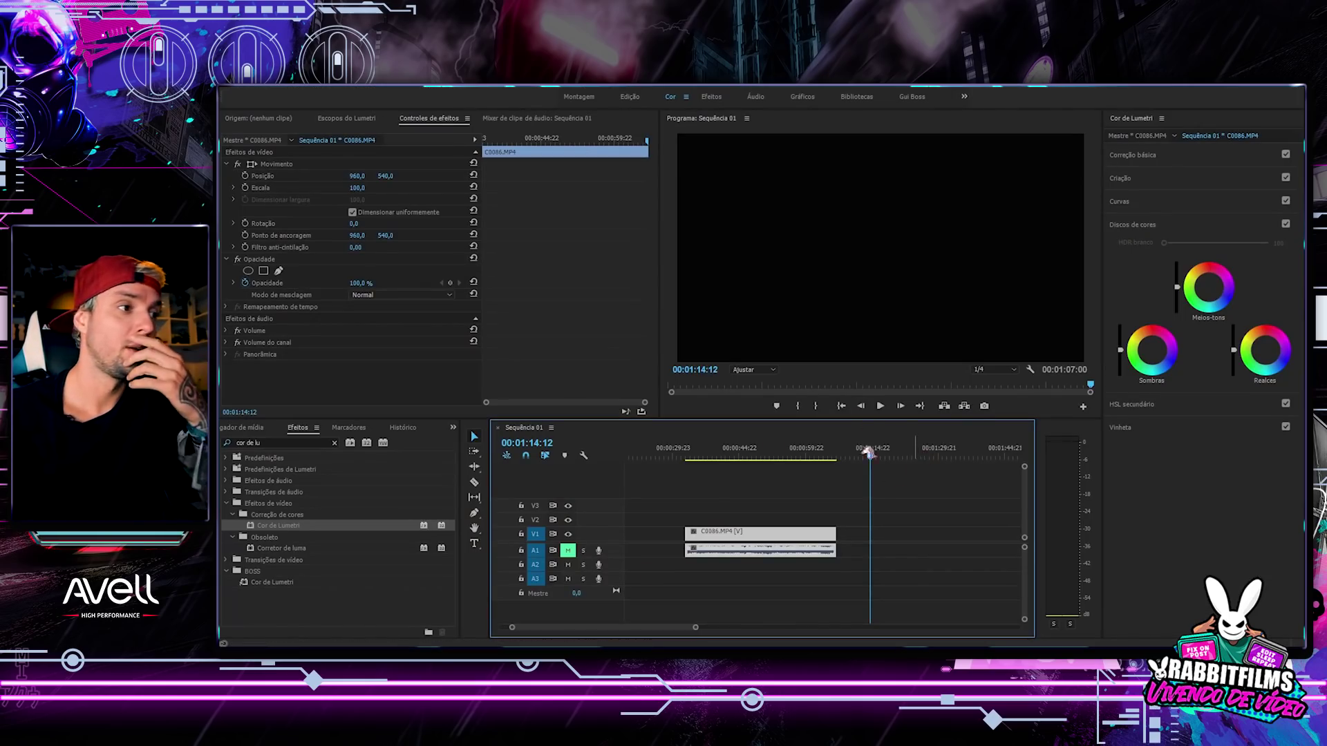
- Create a new DSLR sequence named Sequência 02 at 23.976 fps with a 1080 x 1350 frame size
{"action": "left_click", "coordinate": [250, 92]}
{"action": "mouse_move", "coordinate": [387, 93]}
{"action": "left_click", "coordinate": [456, 119]}
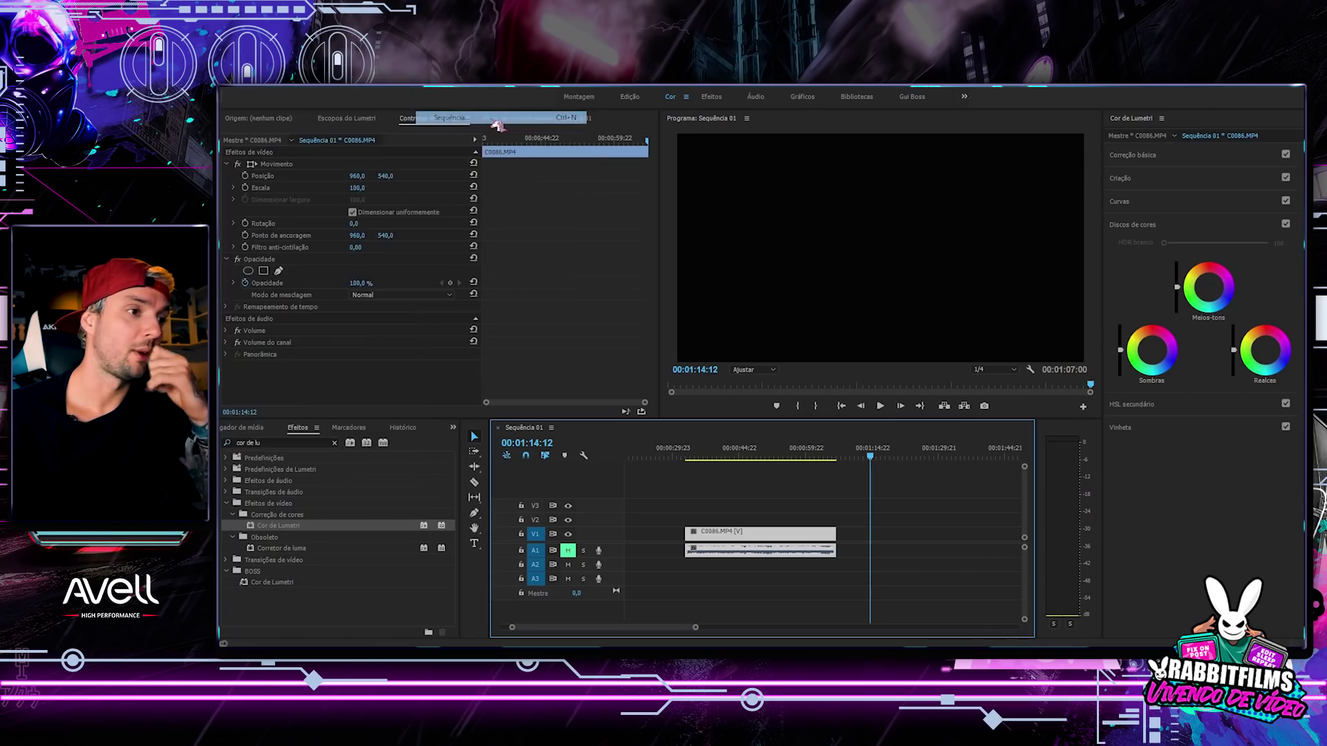
{"action": "left_click", "coordinate": [685, 184]}
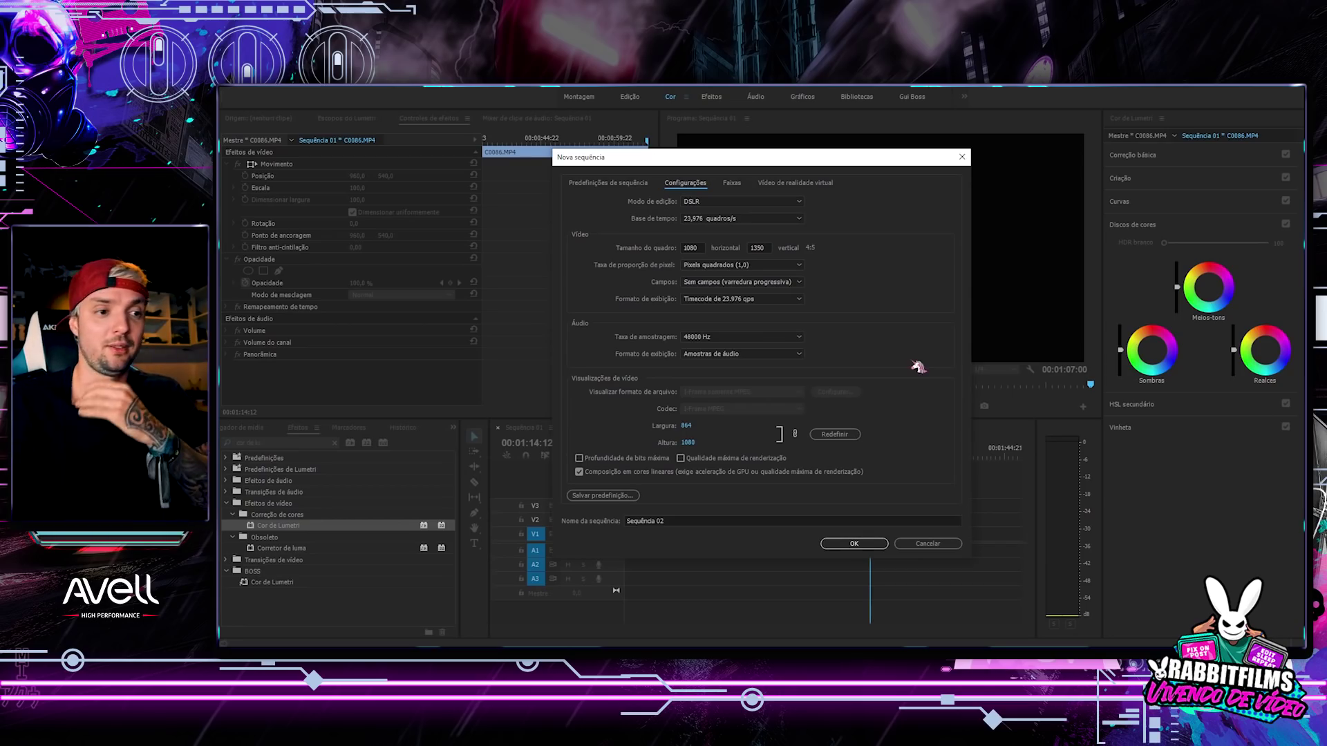
{"action": "left_click", "coordinate": [869, 543]}
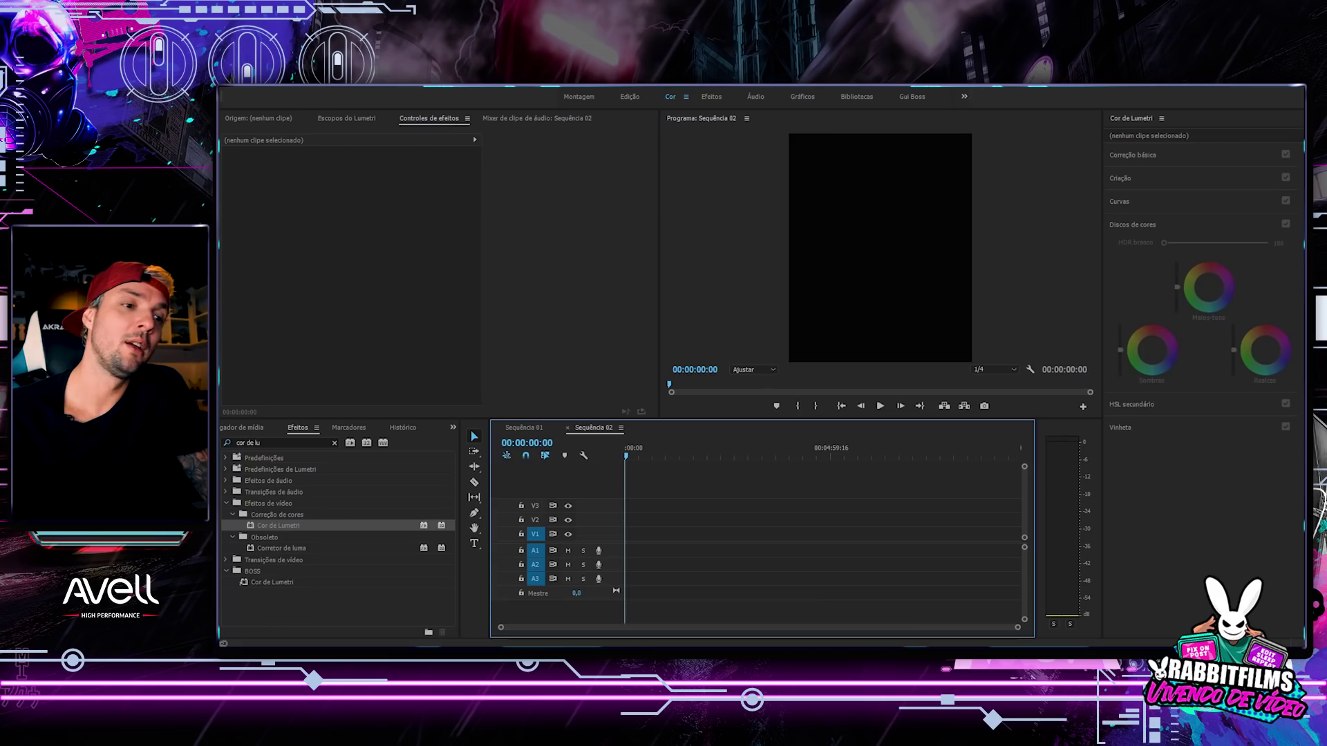
- Bring the "teste youtube" image from the post hawaii 2 folder onto track V1 of Sequência 02
{"action": "key", "text": "alt+Tab"}
{"action": "left_click_drag", "start_coordinate": [940, 284], "coordinate": [665, 561]}
{"action": "left_click", "coordinate": [761, 563]}
{"action": "key", "text": "alt+Tab"}
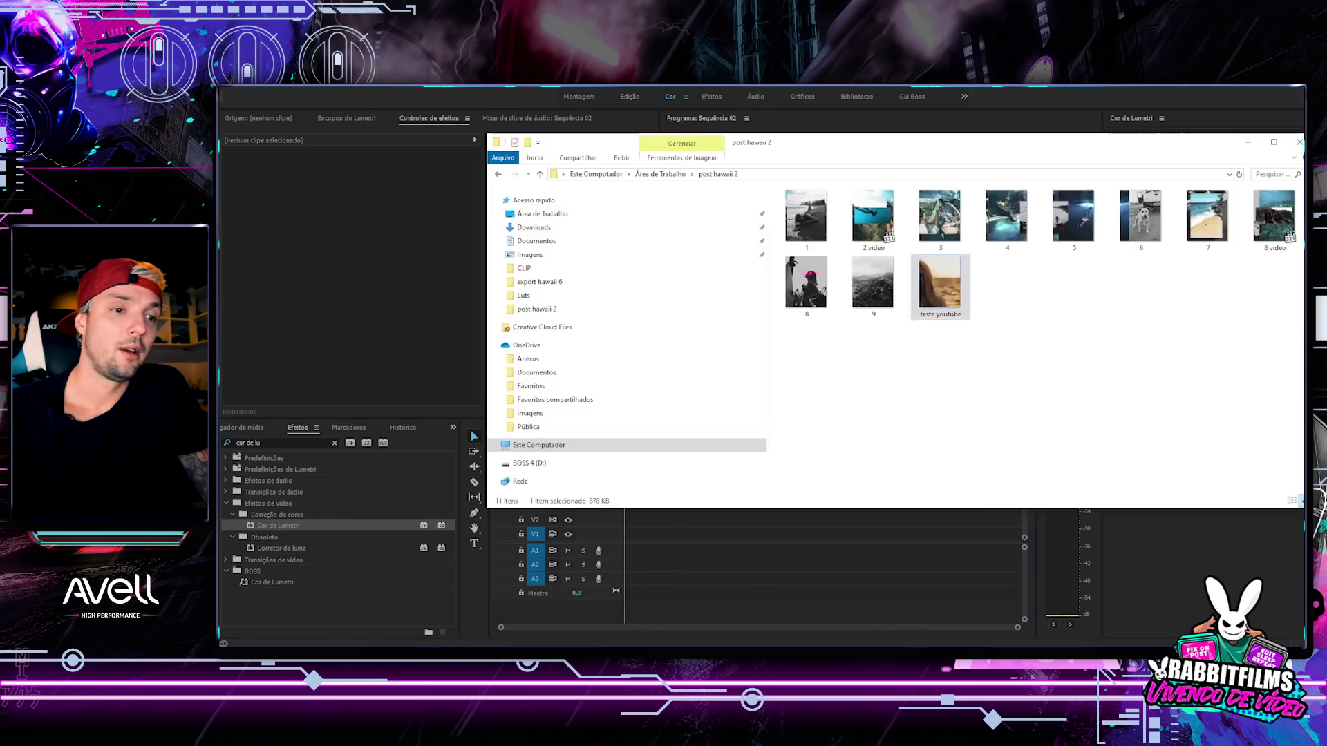
{"action": "left_click_drag", "start_coordinate": [952, 315], "coordinate": [720, 534]}
{"action": "left_click", "coordinate": [690, 451]}
{"action": "scroll", "coordinate": [700, 474], "scroll_direction": "up", "scroll_amount": 2}
{"action": "key", "text": "equal"}
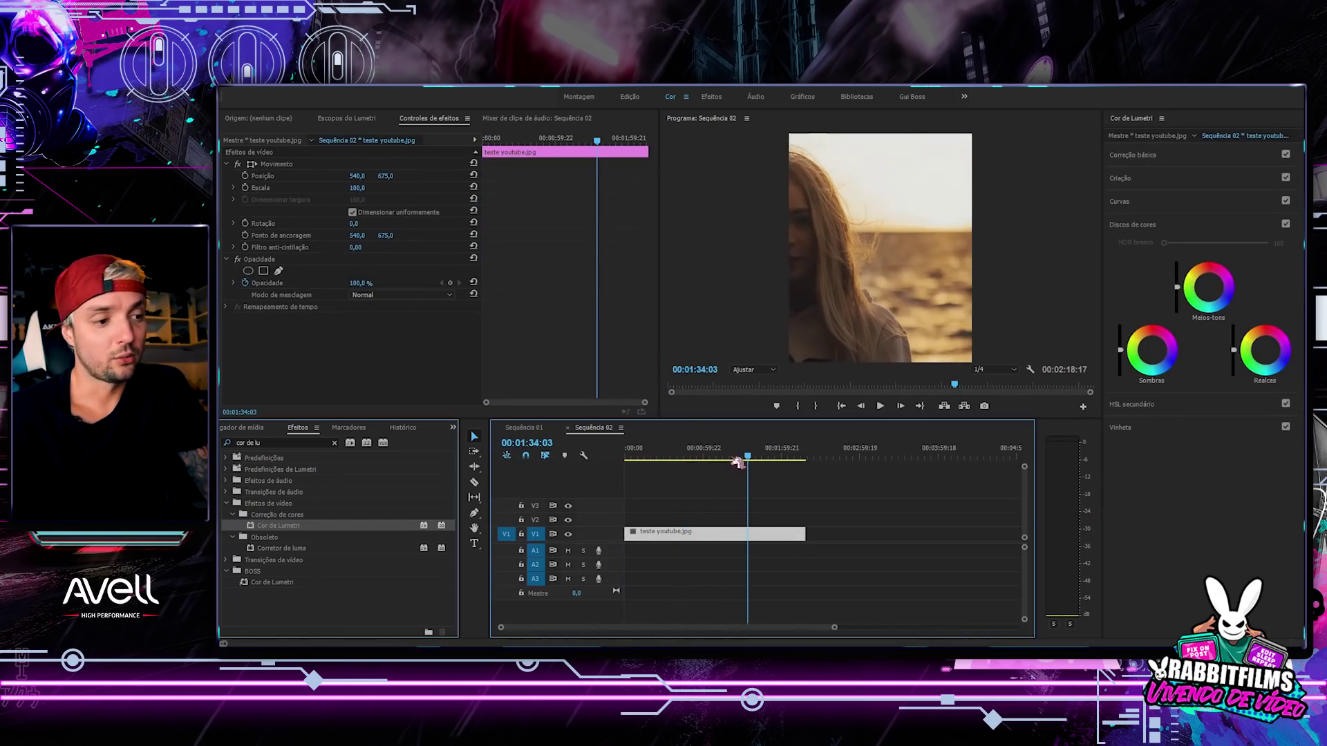
- Split the "teste youtube" clip at about 59 seconds, delete the remainder and preview the shortened clip
{"action": "left_click_drag", "start_coordinate": [725, 465], "coordinate": [624, 458]}
{"action": "key", "text": "c"}
{"action": "left_click", "coordinate": [702, 535]}
{"action": "key", "text": "v"}
{"action": "left_click", "coordinate": [737, 534]}
{"action": "key", "text": "Delete"}
{"action": "key", "text": "space"}
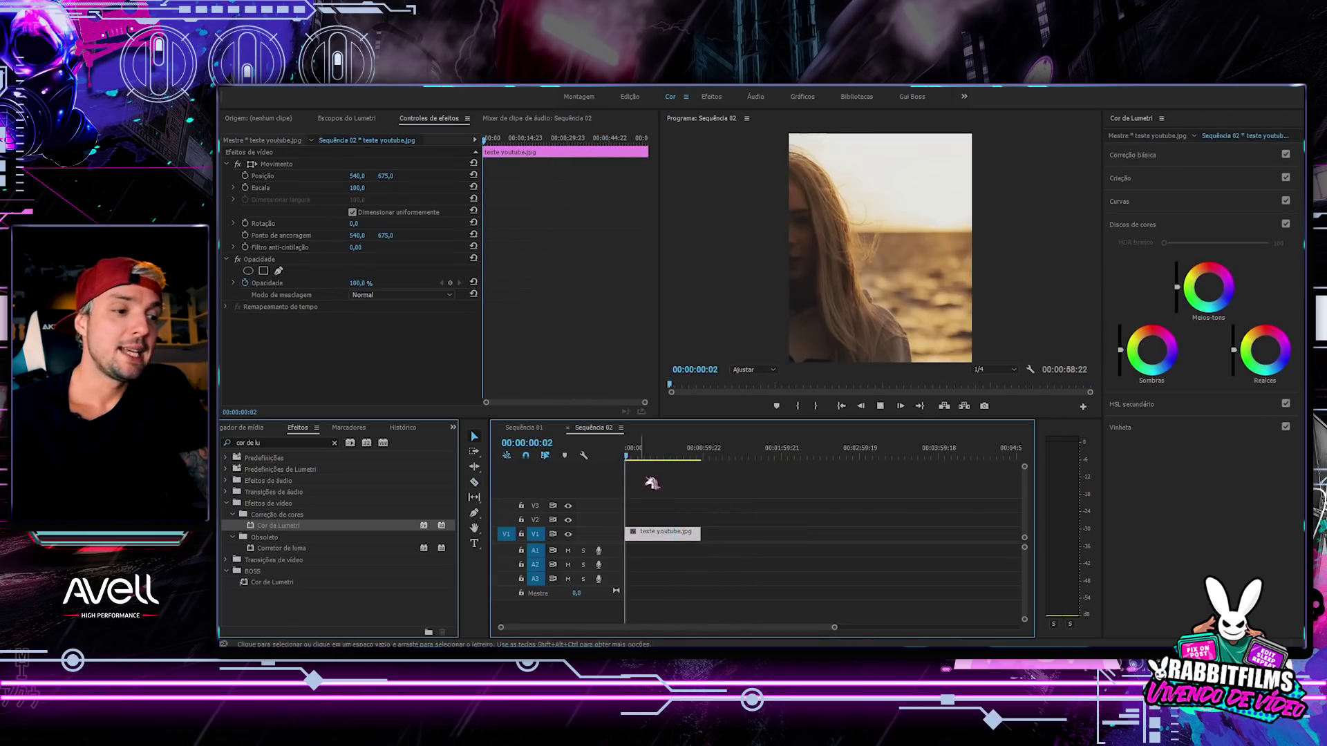
{"action": "key", "text": "equal"}
{"action": "key", "text": "equal"}
{"action": "left_click", "coordinate": [674, 458]}
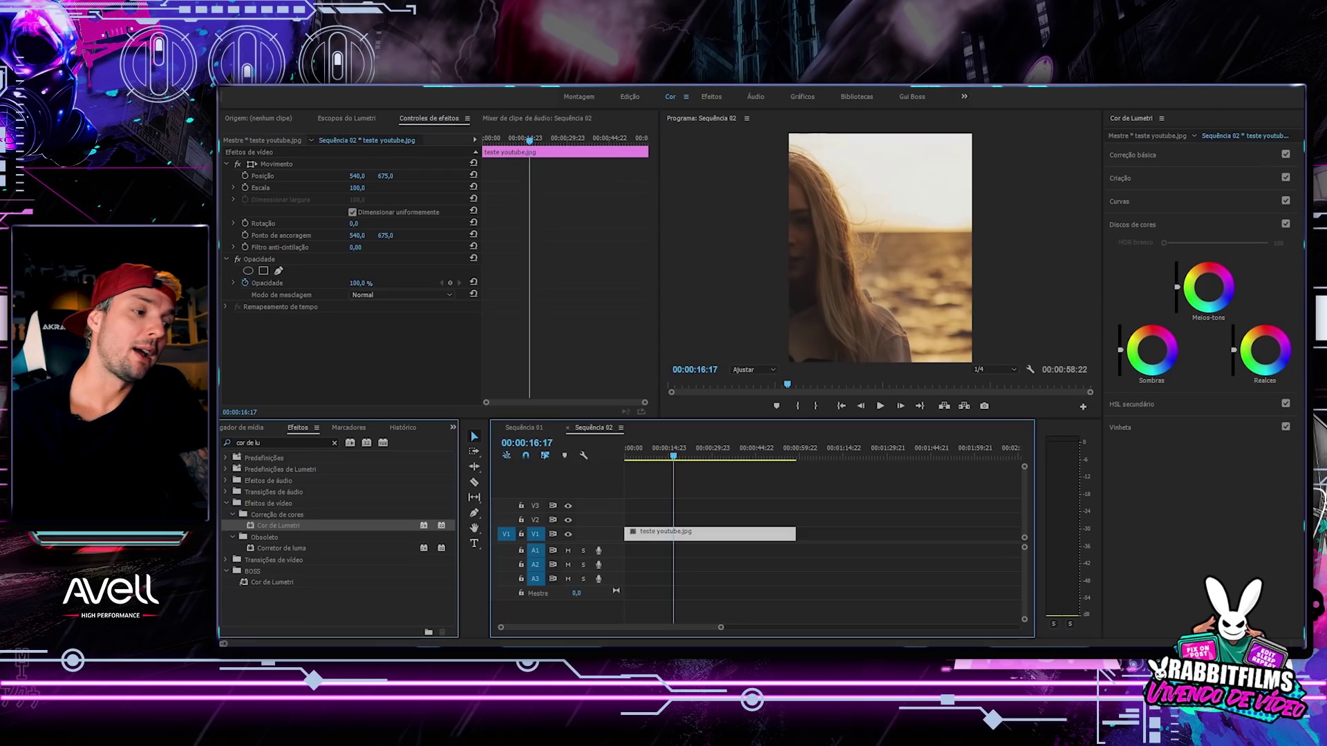
- Search Windows for "hawaii trip" and add the My dream trip do HAWAII video from the desktop to V1 after the image
{"action": "key", "text": "super"}
{"action": "type", "text": "hawaii"}
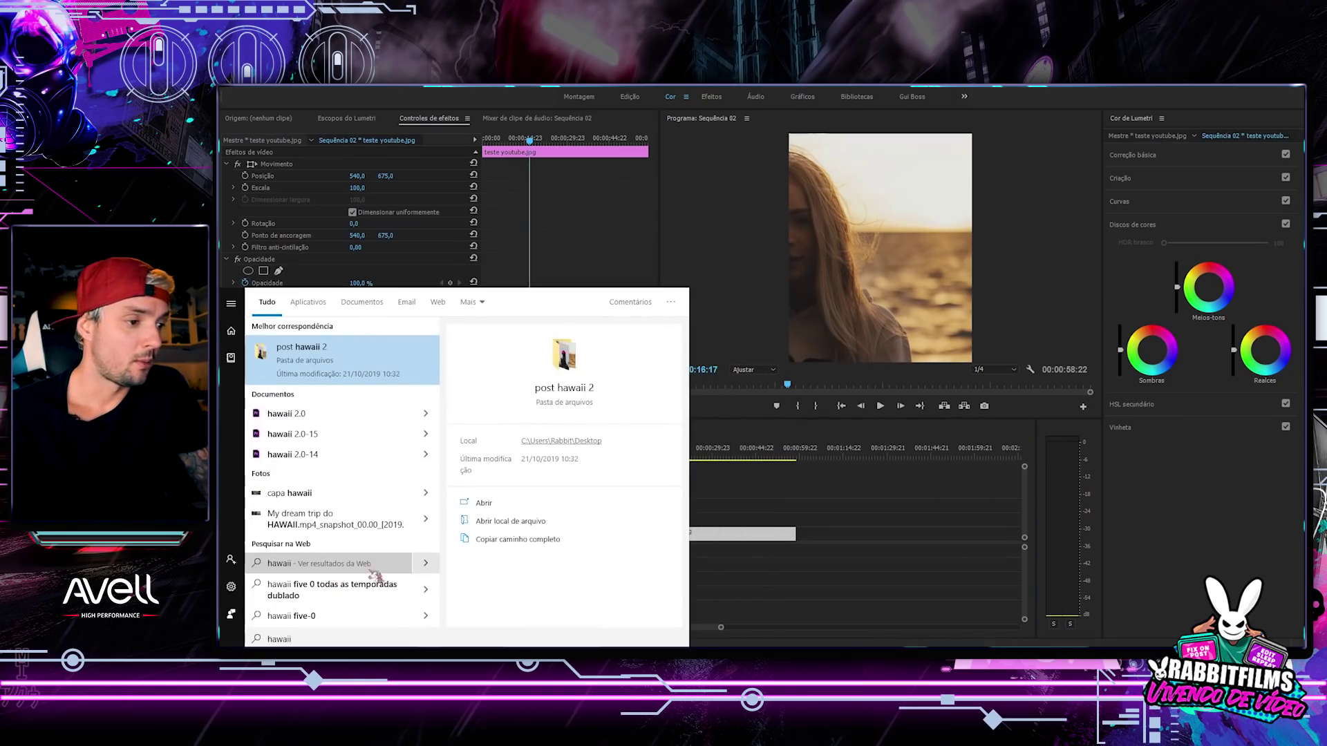
{"action": "type", "text": " trip"}
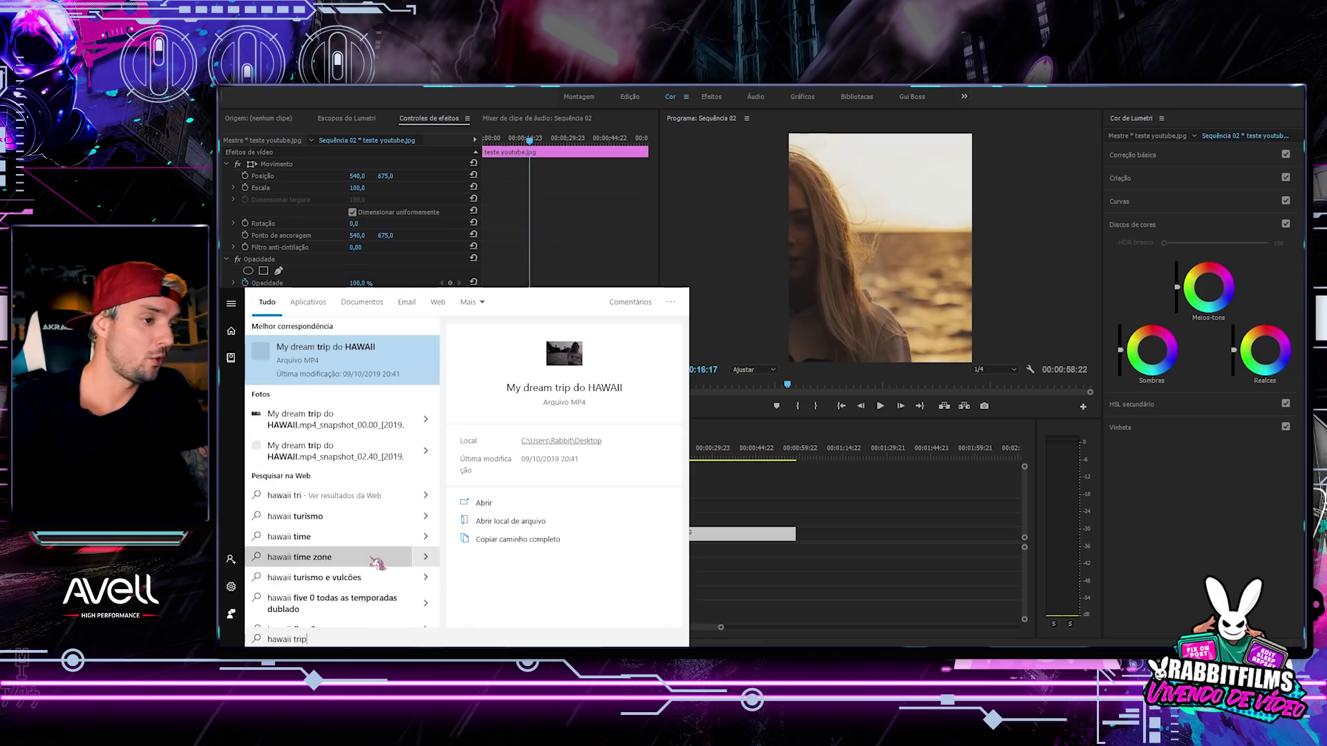
{"action": "right_click", "coordinate": [336, 354]}
{"action": "left_click", "coordinate": [363, 362]}
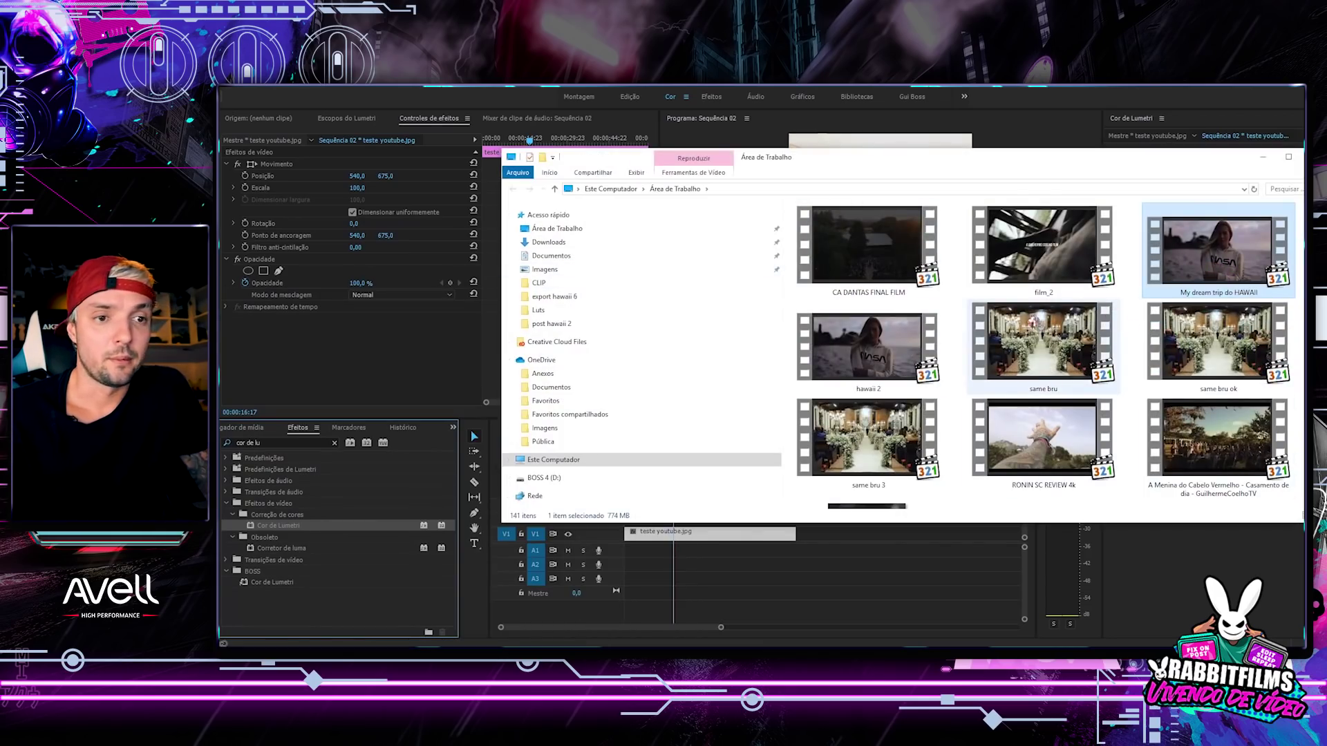
{"action": "left_click_drag", "start_coordinate": [1191, 280], "coordinate": [874, 538]}
- Place the My dream trip do HAWAII video with its audio on track V2 above the image, starting at the sequence's beginning
{"action": "left_click", "coordinate": [273, 119]}
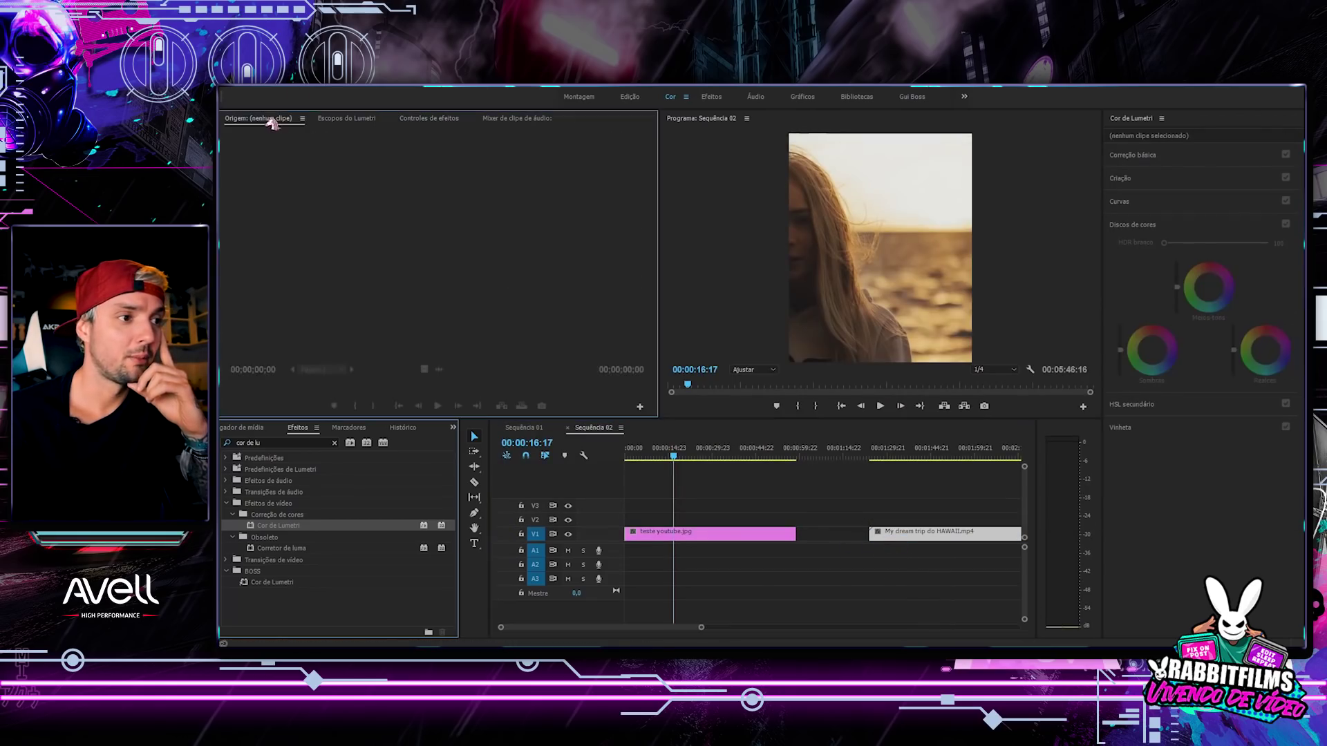
{"action": "left_click", "coordinate": [346, 119]}
{"action": "left_click", "coordinate": [428, 119]}
{"action": "left_click", "coordinate": [515, 119]}
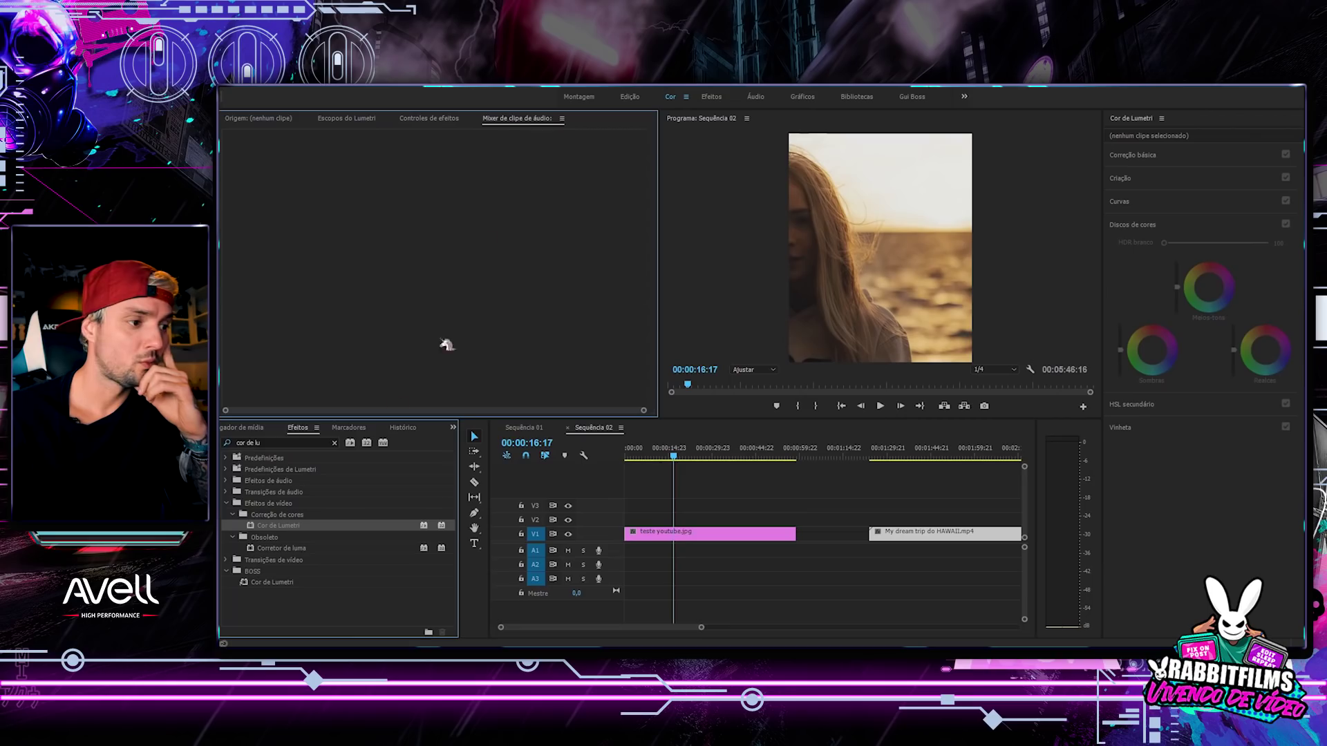
{"action": "left_click", "coordinate": [265, 429]}
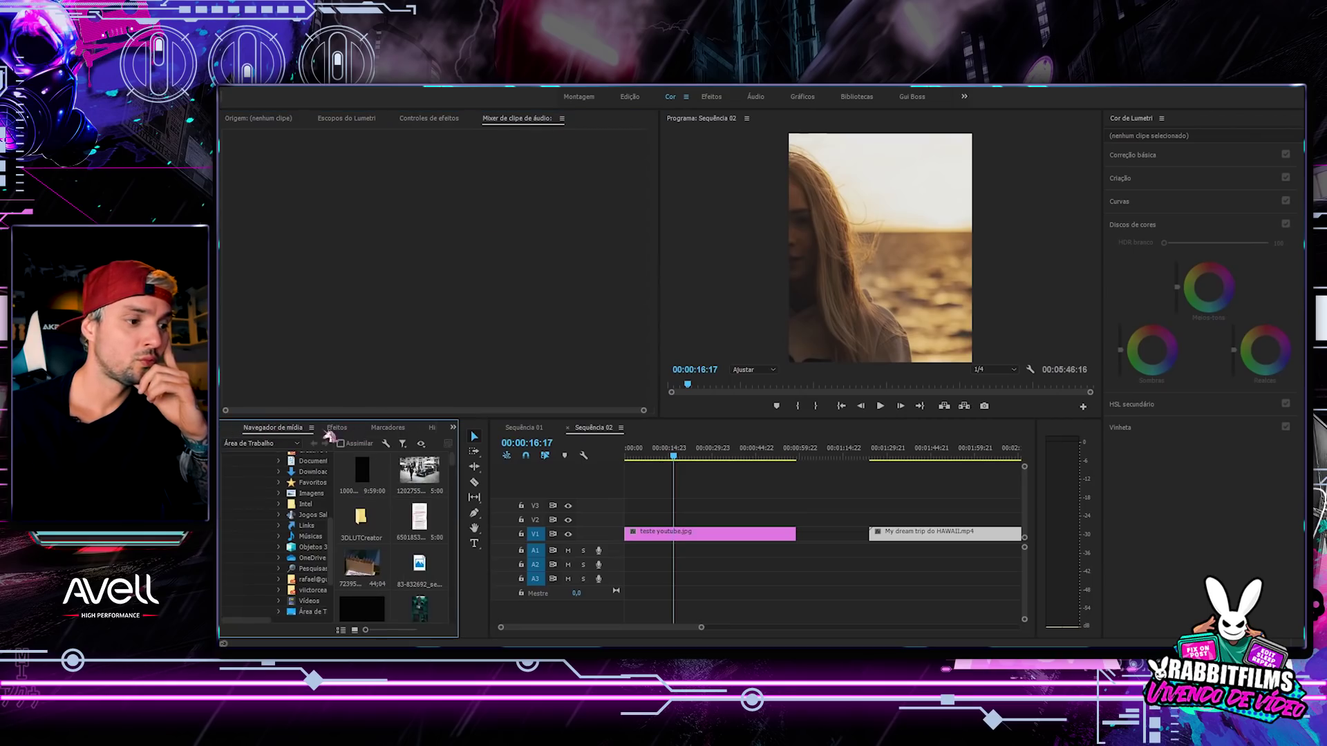
{"action": "left_click", "coordinate": [237, 430]}
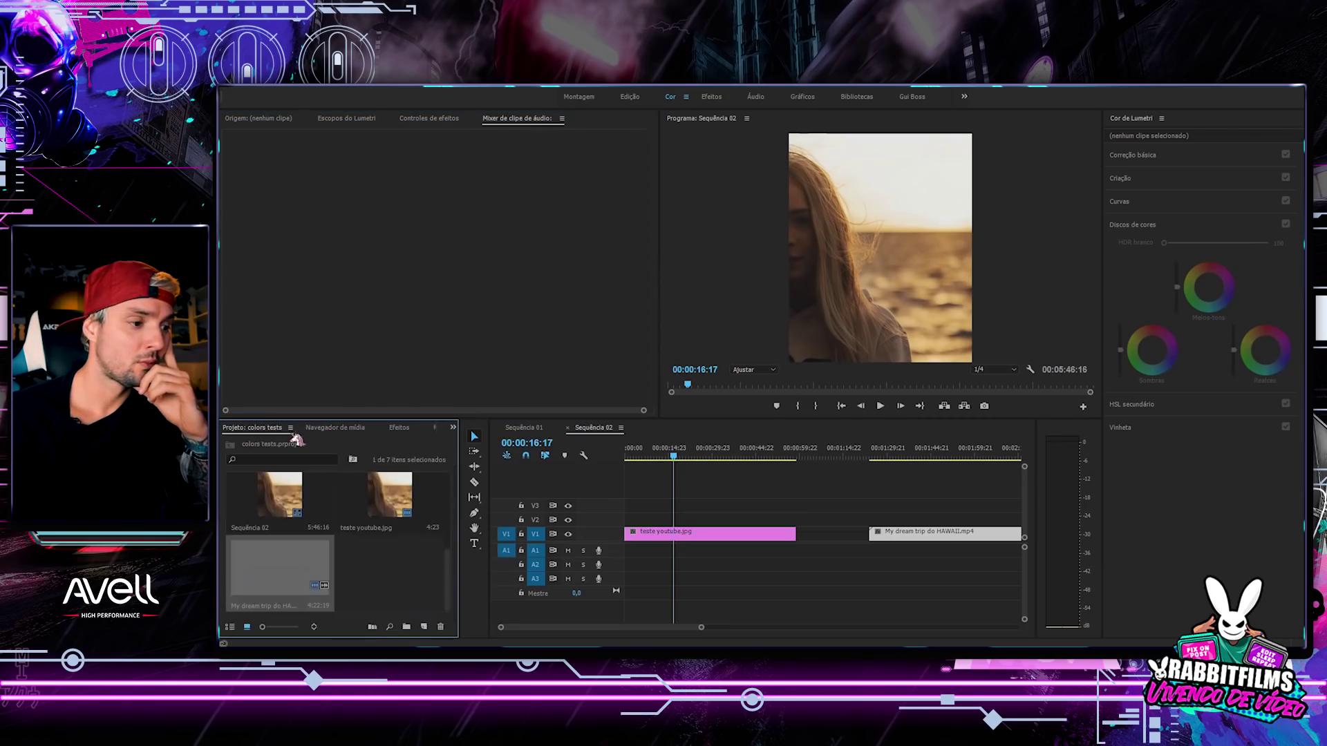
{"action": "left_click_drag", "start_coordinate": [641, 547], "coordinate": [657, 520]}
{"action": "left_click", "coordinate": [882, 536]}
{"action": "scroll", "coordinate": [880, 534], "scroll_direction": "down", "scroll_amount": 2}
{"action": "left_click_drag", "start_coordinate": [640, 456], "coordinate": [655, 459]}
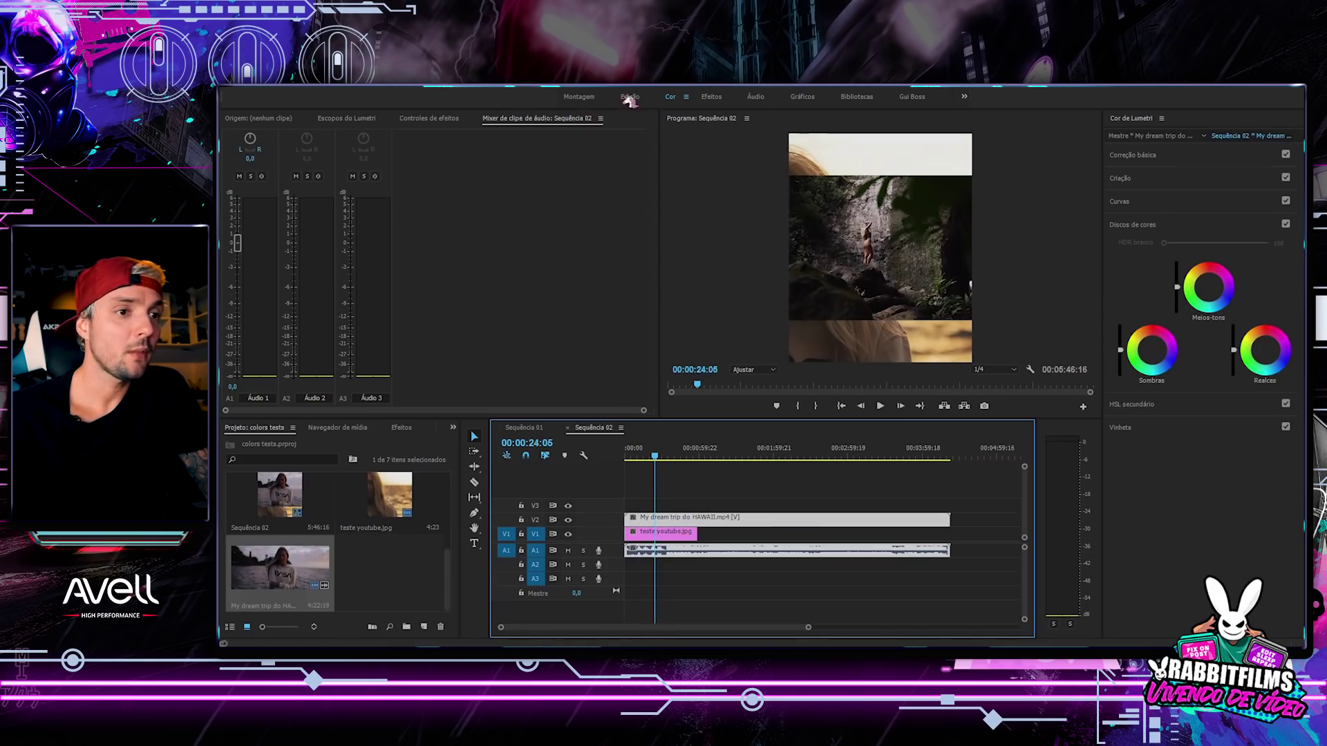
- Switch to the Gui Boss workspace and set the Hawaii video clip's horizontal position to 598 and scale to 100
{"action": "left_click", "coordinate": [912, 96]}
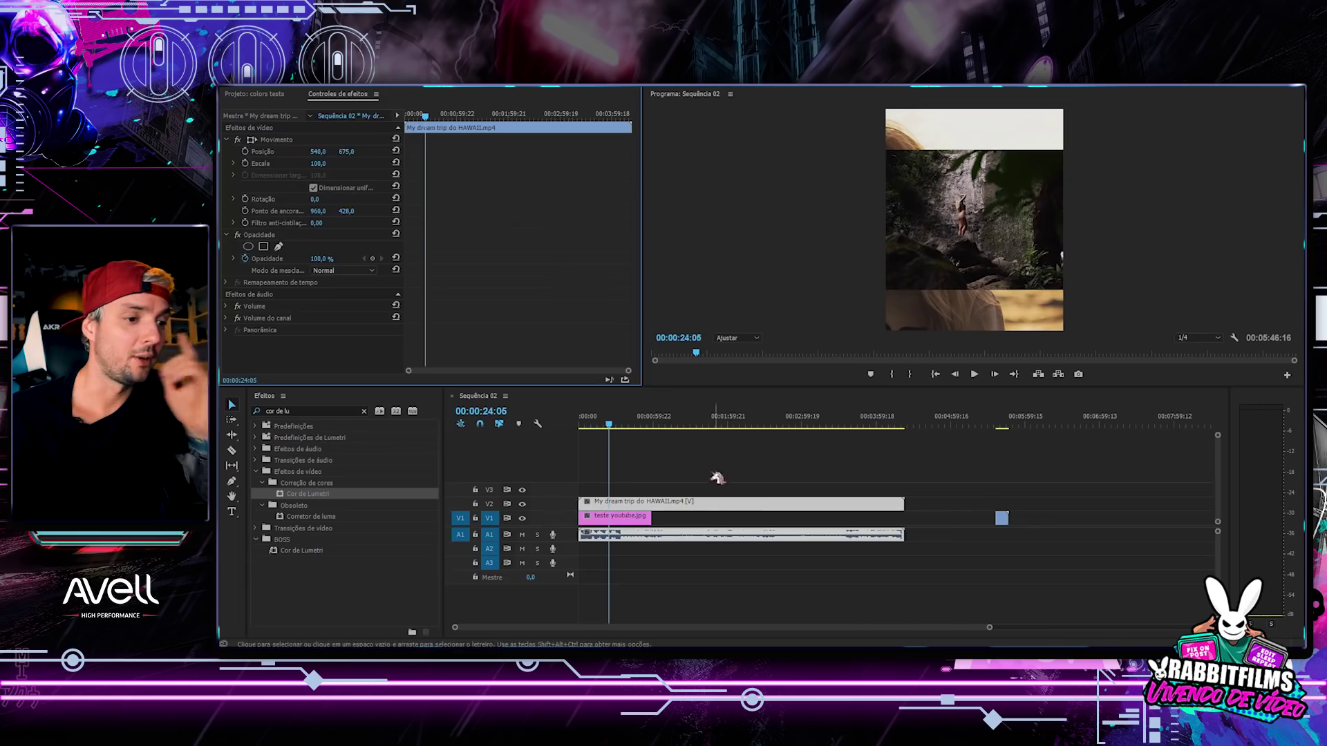
{"action": "left_click", "coordinate": [691, 508]}
{"action": "key", "text": "="}
{"action": "key", "text": "="}
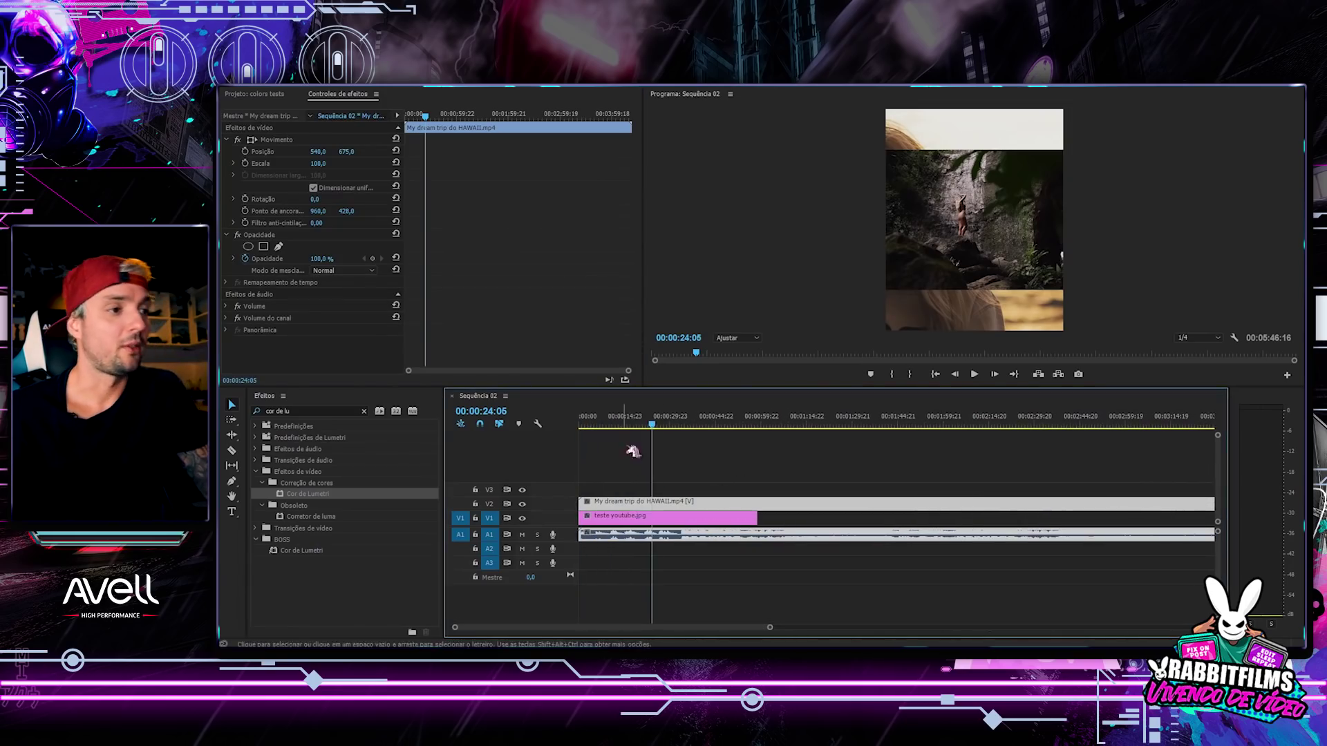
{"action": "mouse_move", "coordinate": [303, 166]}
{"action": "left_mouse_down"}
{"action": "mouse_move", "coordinate": [259, 166]}
{"action": "mouse_move", "coordinate": [325, 152]}
{"action": "left_mouse_up"}
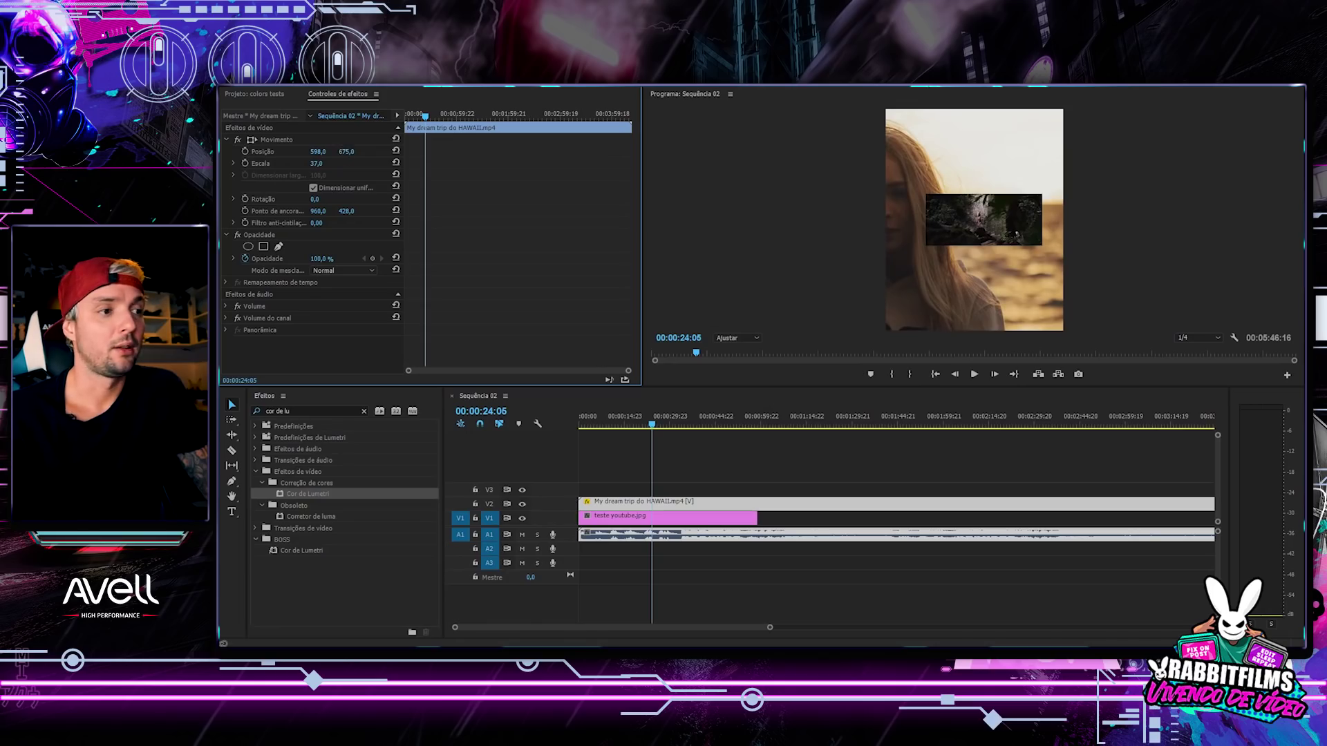
{"action": "type", "text": "10"}
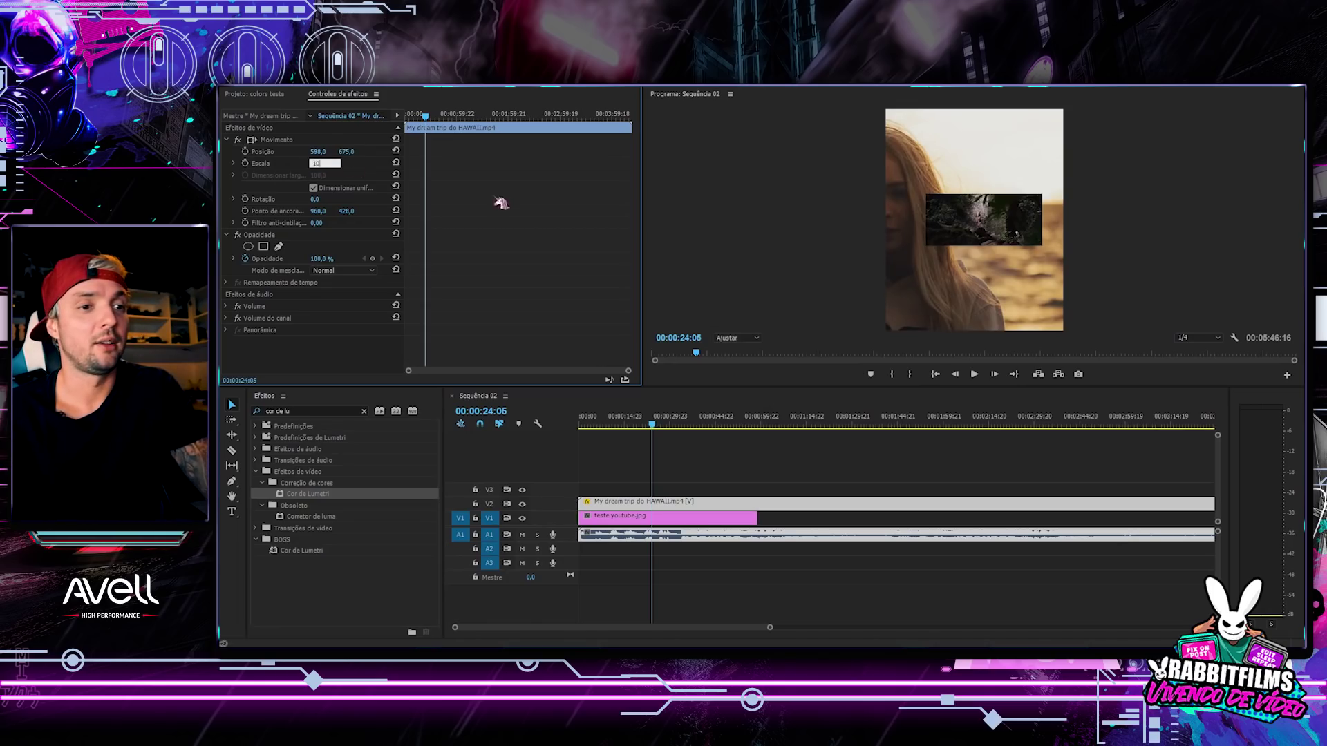
{"action": "type", "text": "0"}
{"action": "key", "text": "space"}
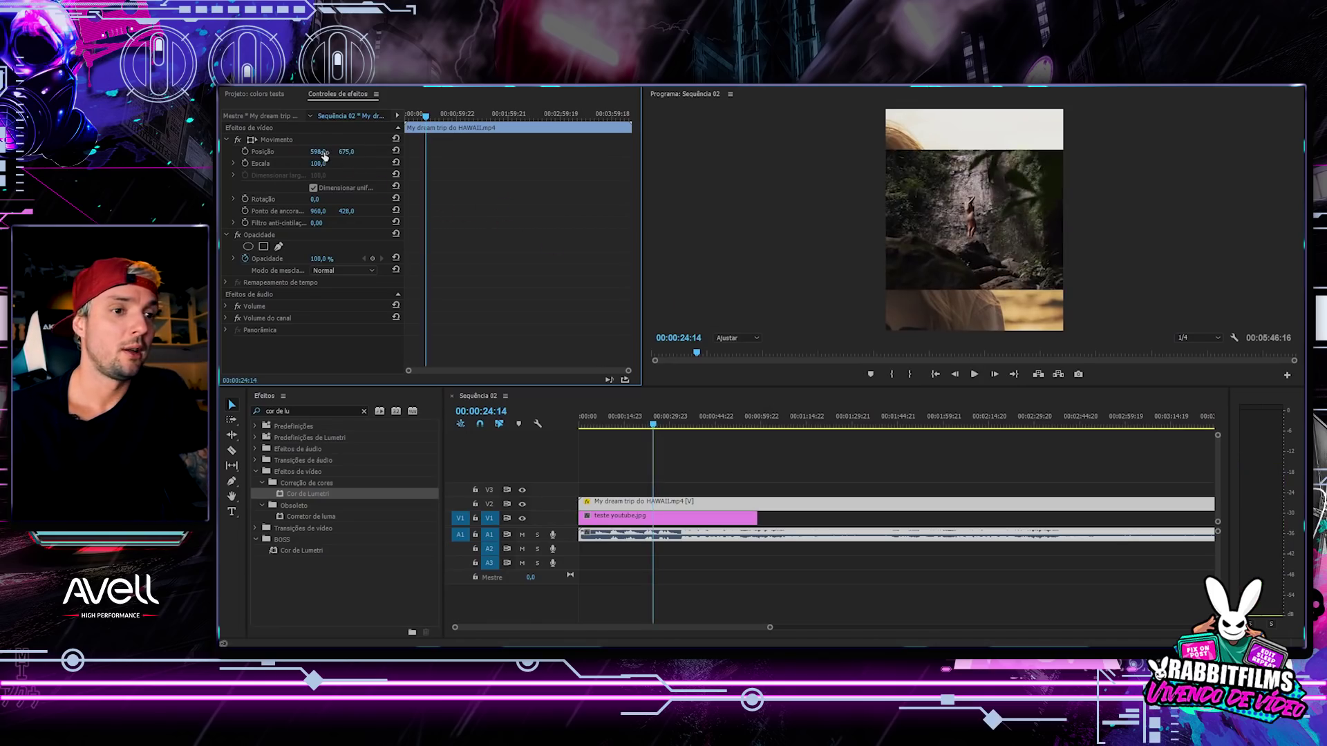
- Search the effects for "cortar" and apply the Cortar effect to the Hawaii video clip on V2
{"action": "double_click", "coordinate": [320, 411]}
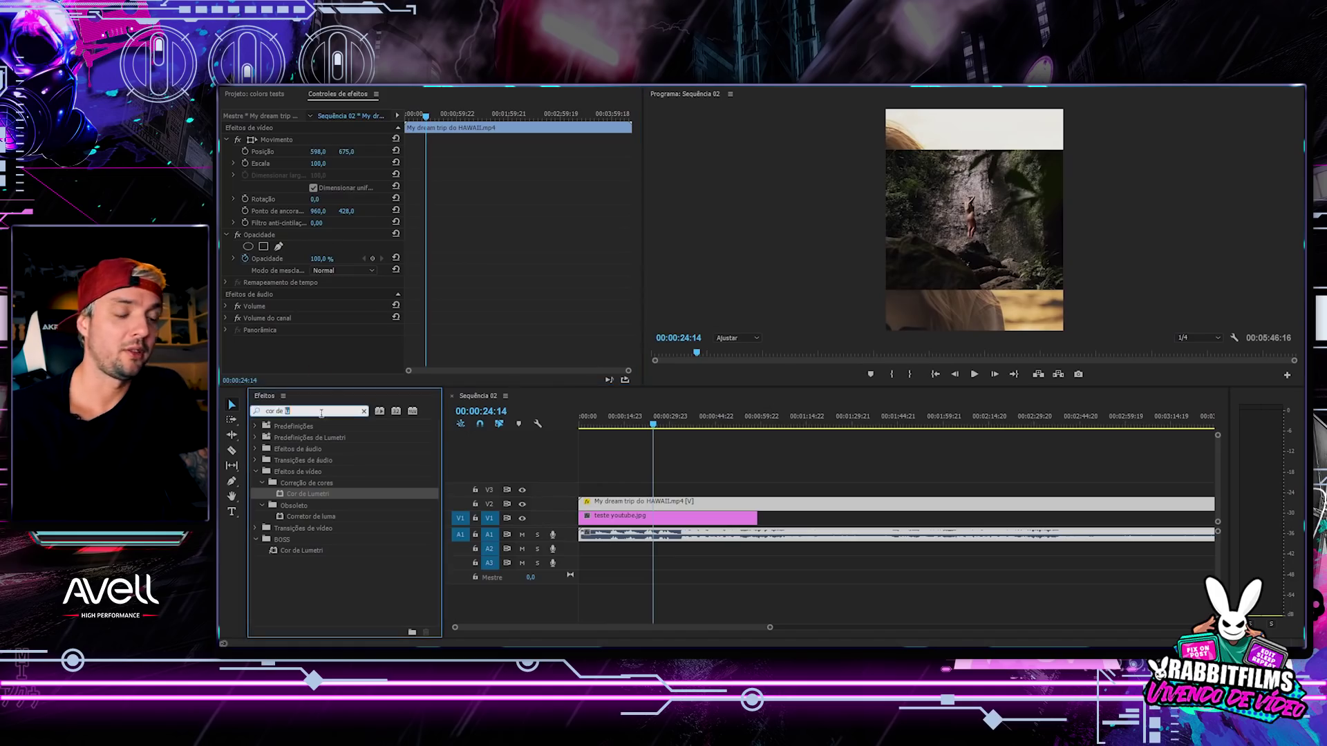
{"action": "type", "text": "cortar"}
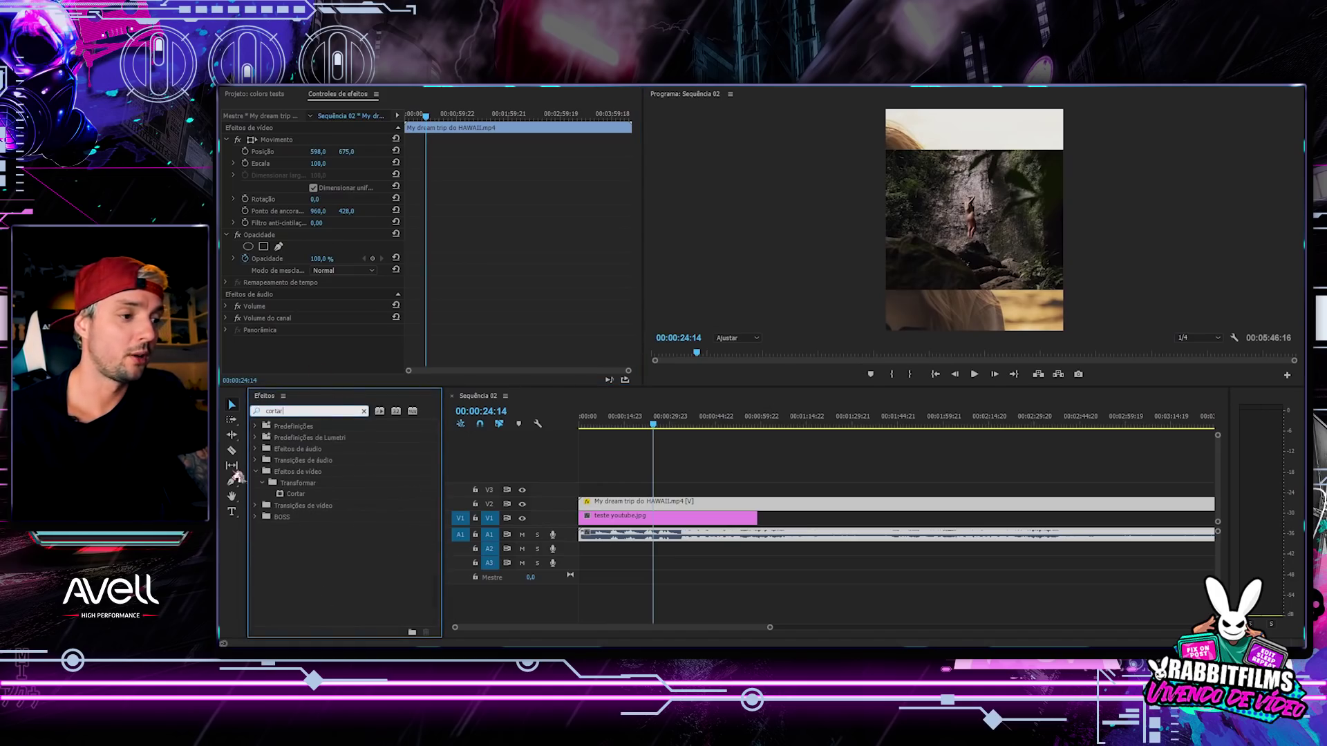
{"action": "left_click_drag", "start_coordinate": [302, 502], "coordinate": [694, 504]}
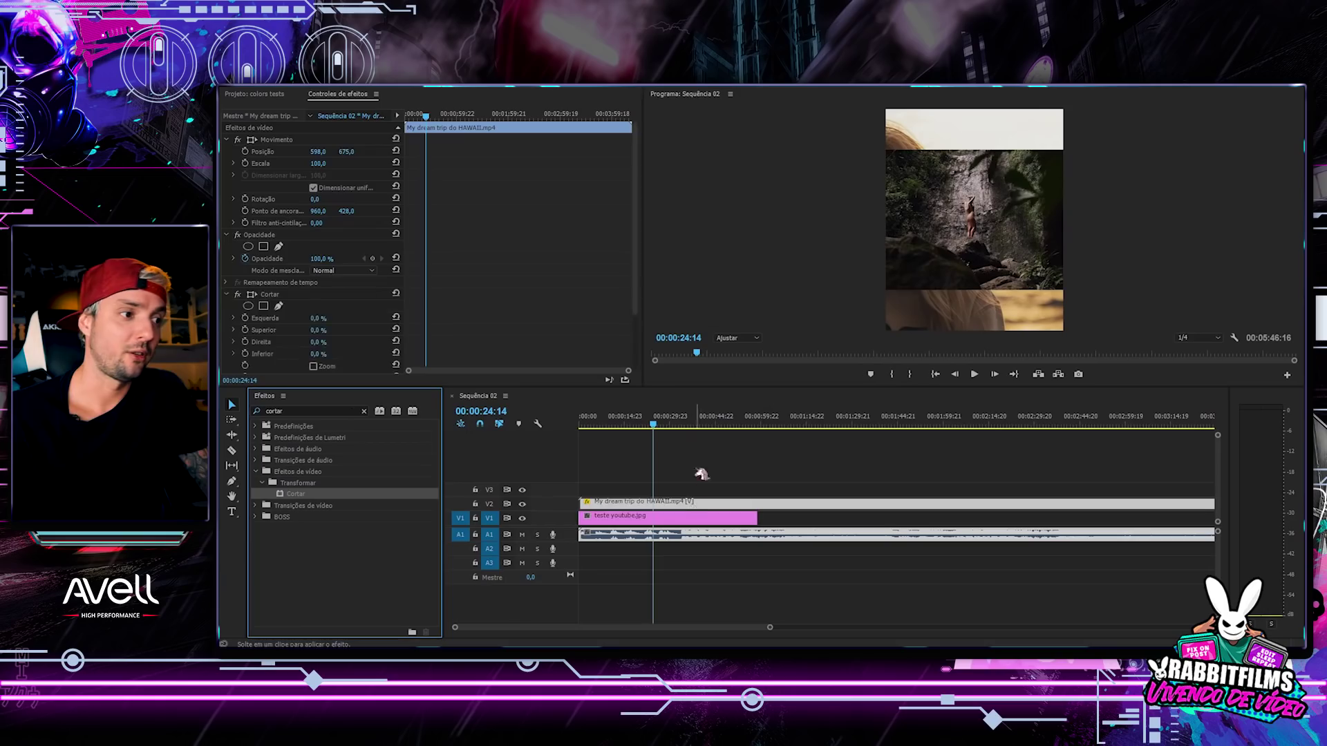
- Crop the Hawaii video by 35% on the Esquerda side and 28% on the Direita side
{"action": "scroll", "coordinate": [527, 254], "scroll_direction": "down", "scroll_amount": 3}
{"action": "left_click_drag", "start_coordinate": [317, 262], "coordinate": [337, 262]}
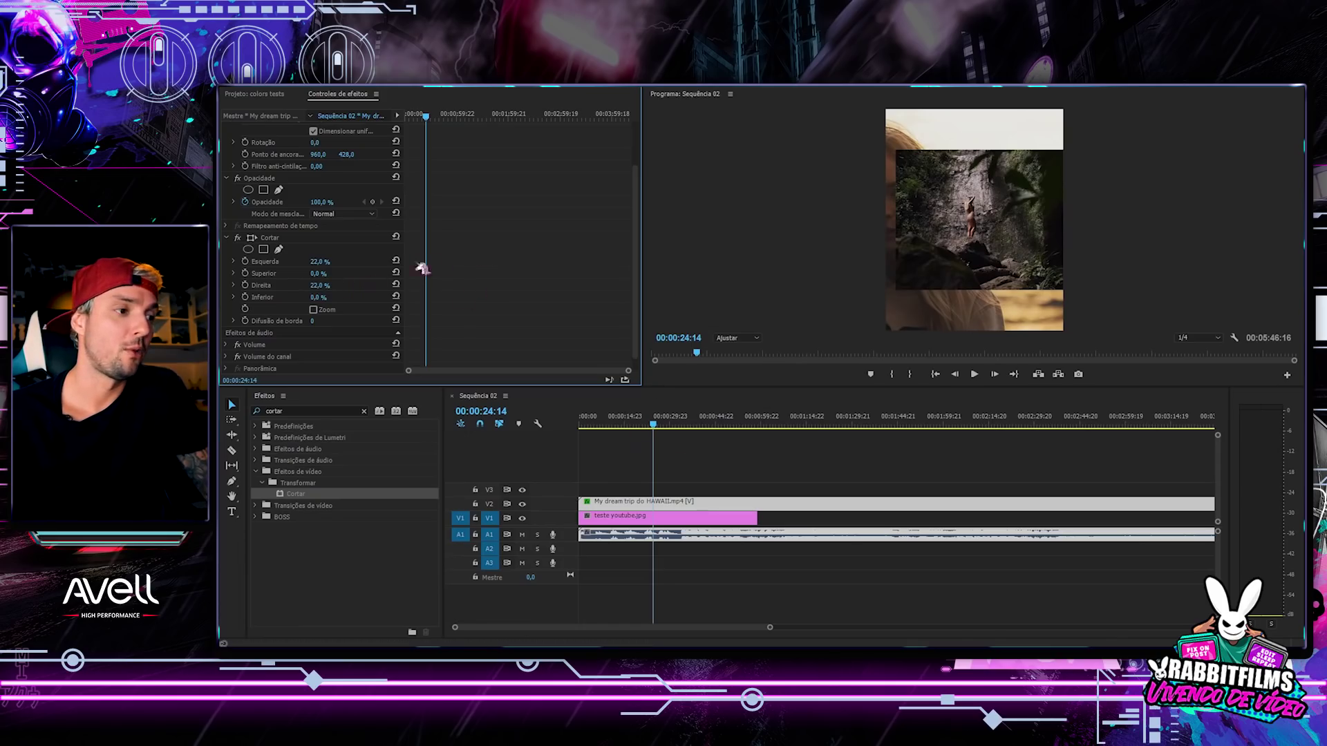
{"action": "left_click_drag", "start_coordinate": [315, 287], "coordinate": [345, 286]}
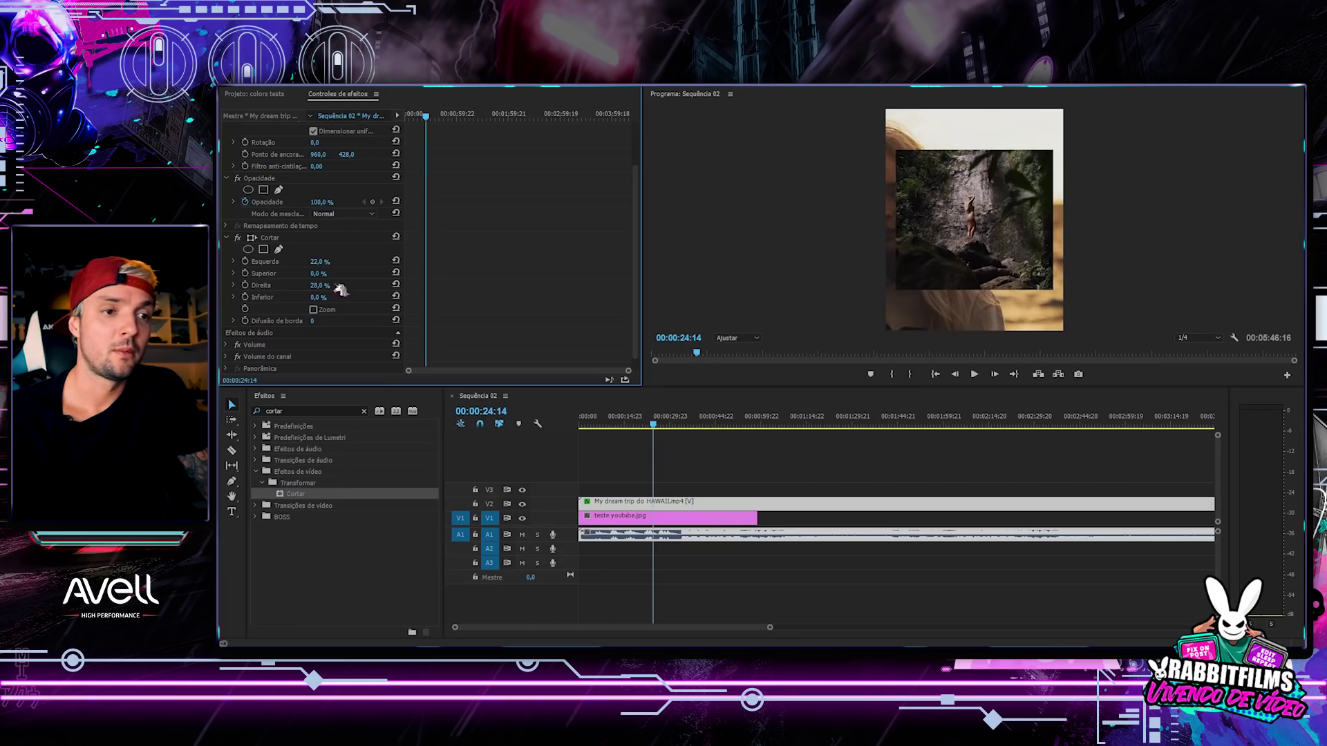
{"action": "scroll", "coordinate": [703, 487], "scroll_direction": "down", "scroll_amount": 3}
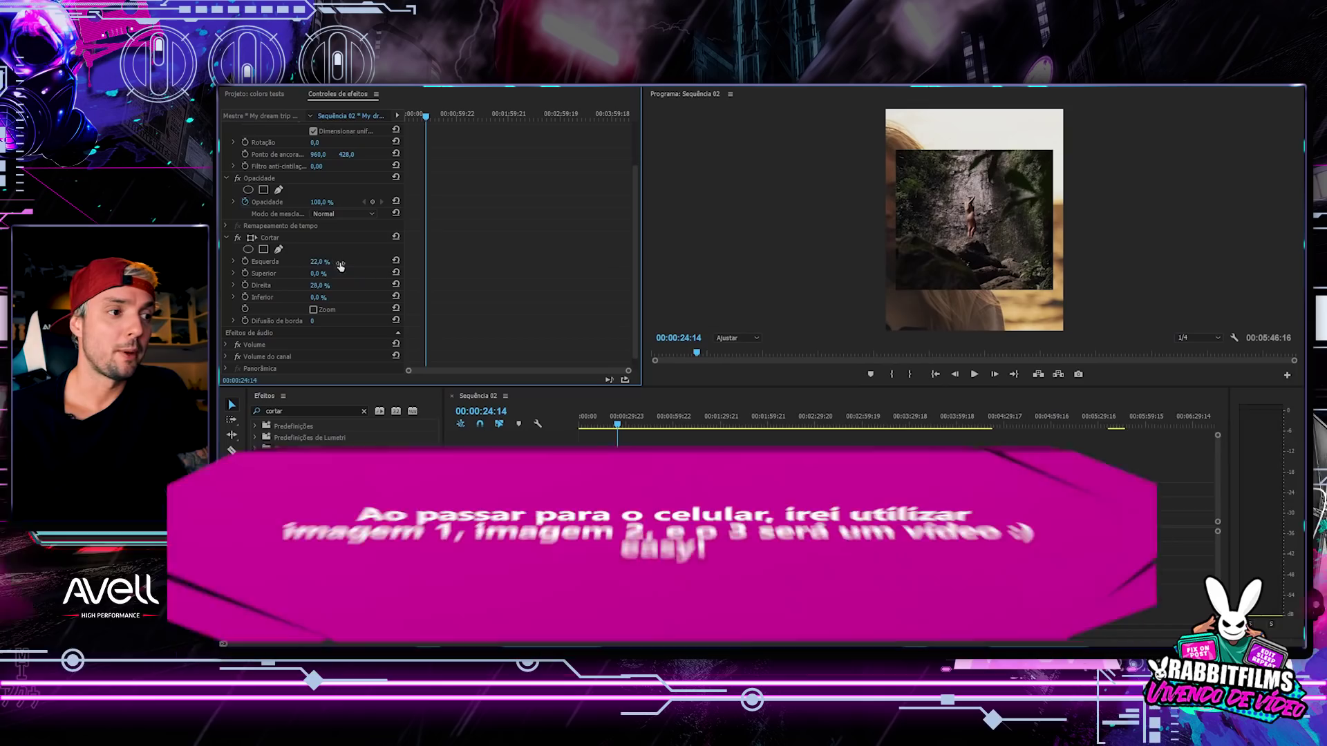
{"action": "left_click_drag", "start_coordinate": [320, 262], "coordinate": [351, 261]}
- Play the sequence from its start and check the cropped video over the photo at about 8 seconds
{"action": "left_click", "coordinate": [580, 423]}
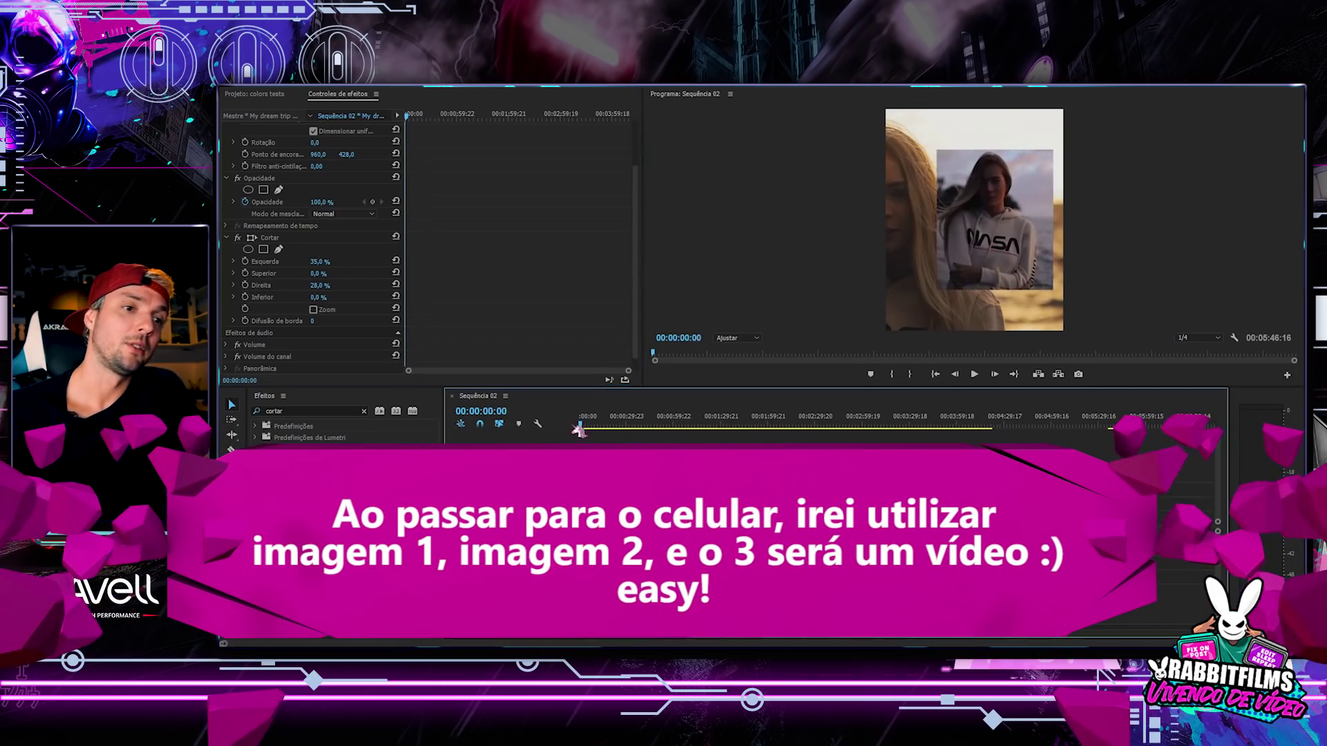
{"action": "key", "text": "space"}
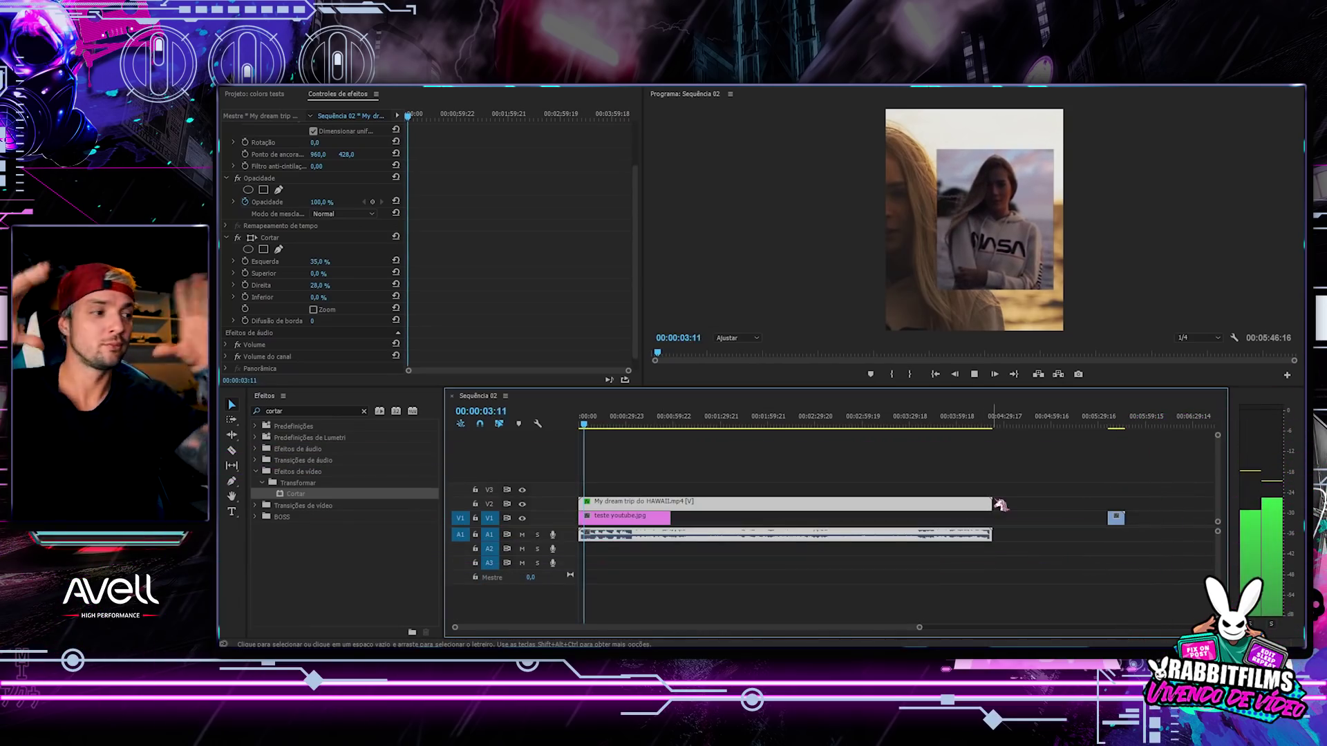
{"action": "left_click", "coordinate": [593, 417]}
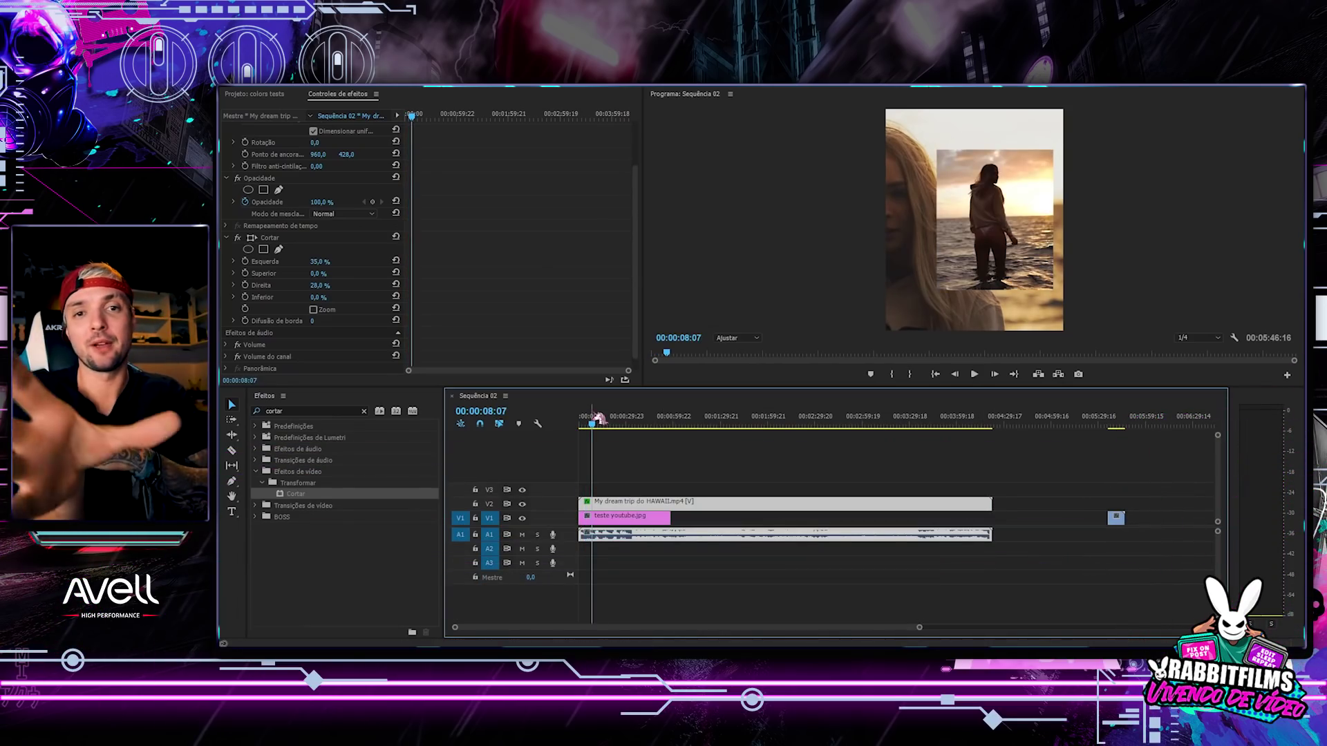